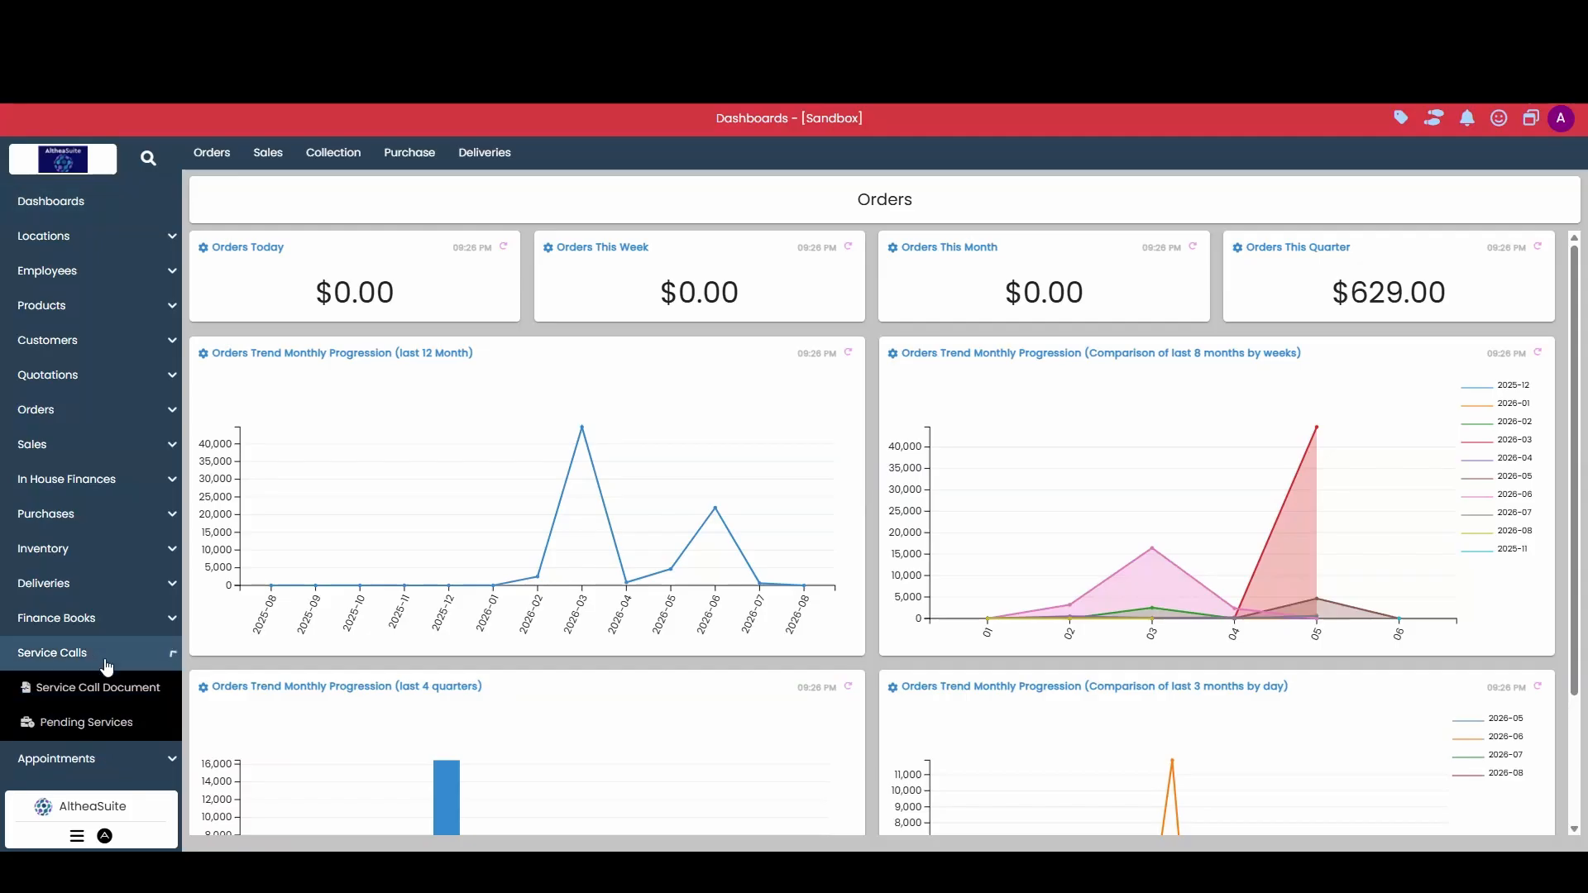
Step: Open the Service Call Document list, refresh its records and start a new service call document
click(135, 701)
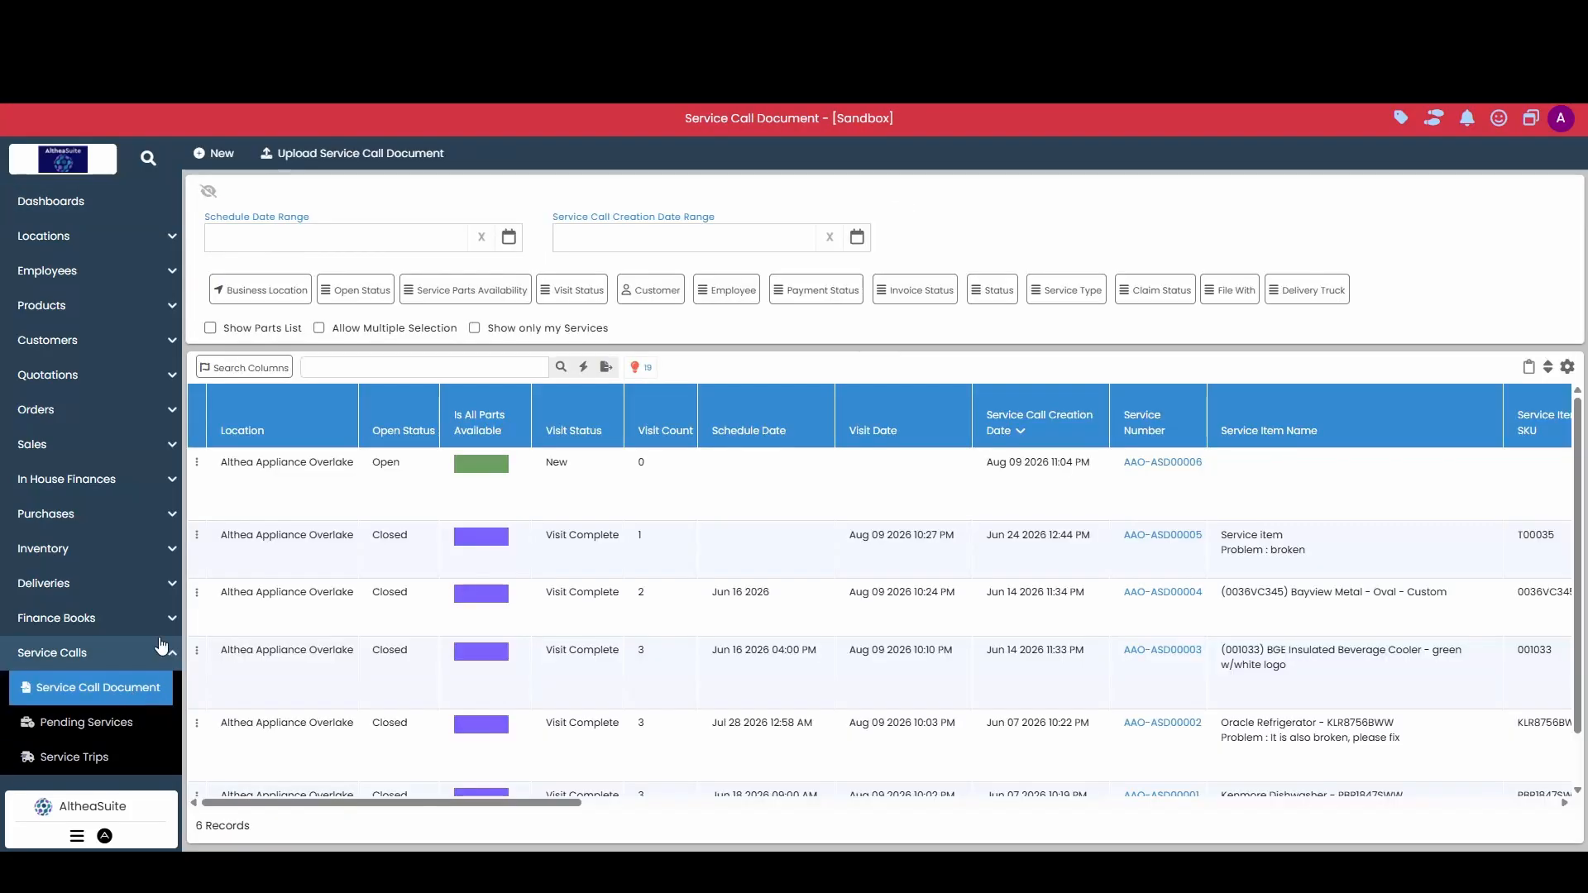
click(561, 366)
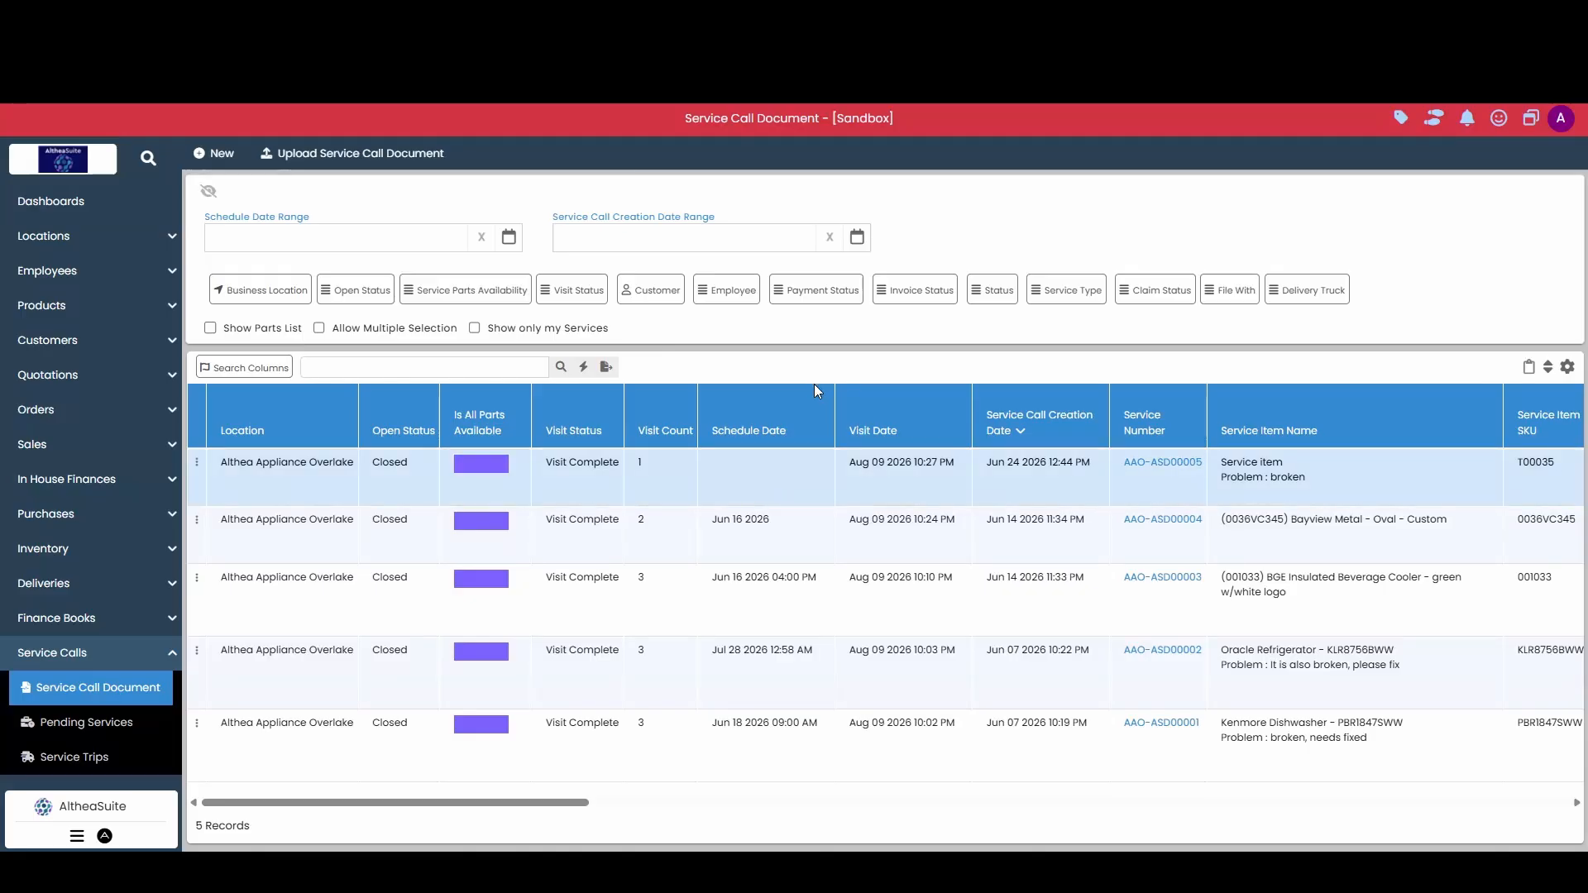
click(219, 152)
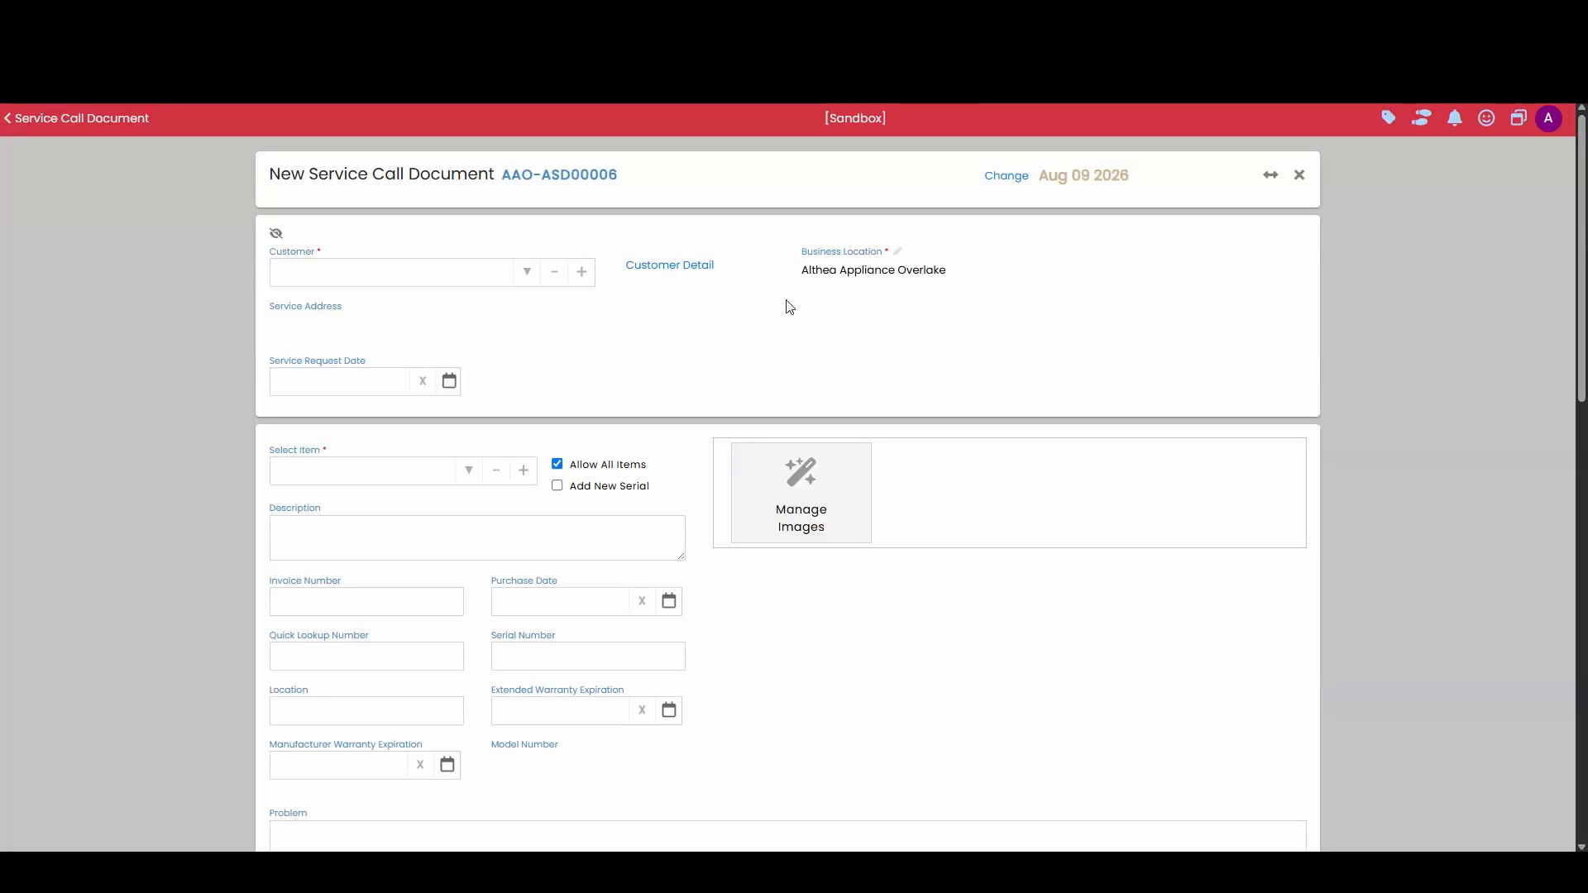
Step: Assign the existing customer to the new service call document and save it
click(451, 272)
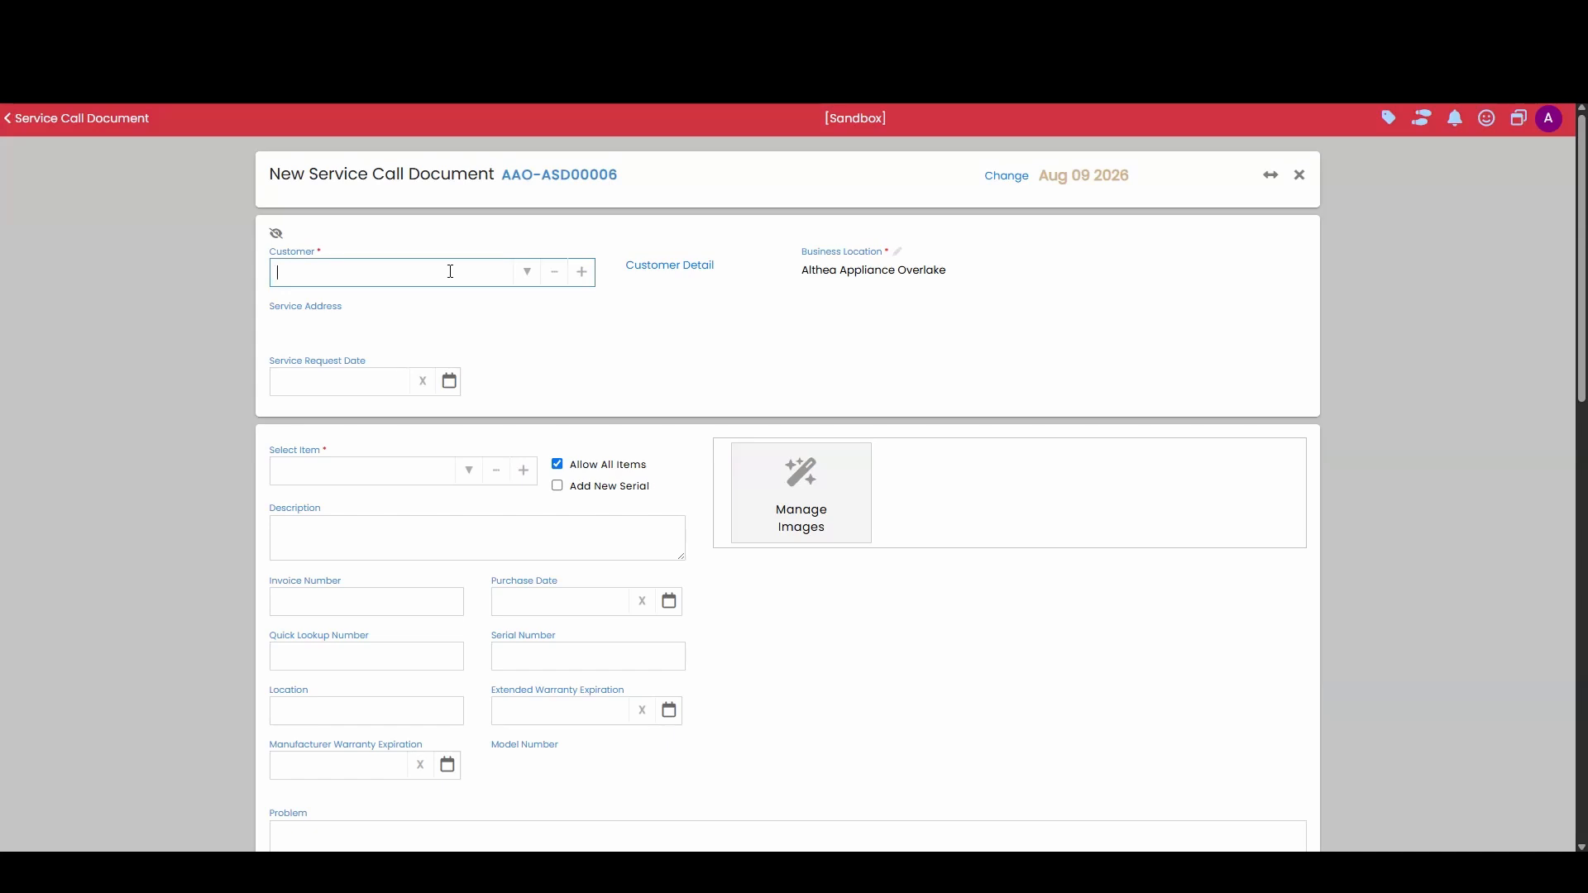
text(linus)
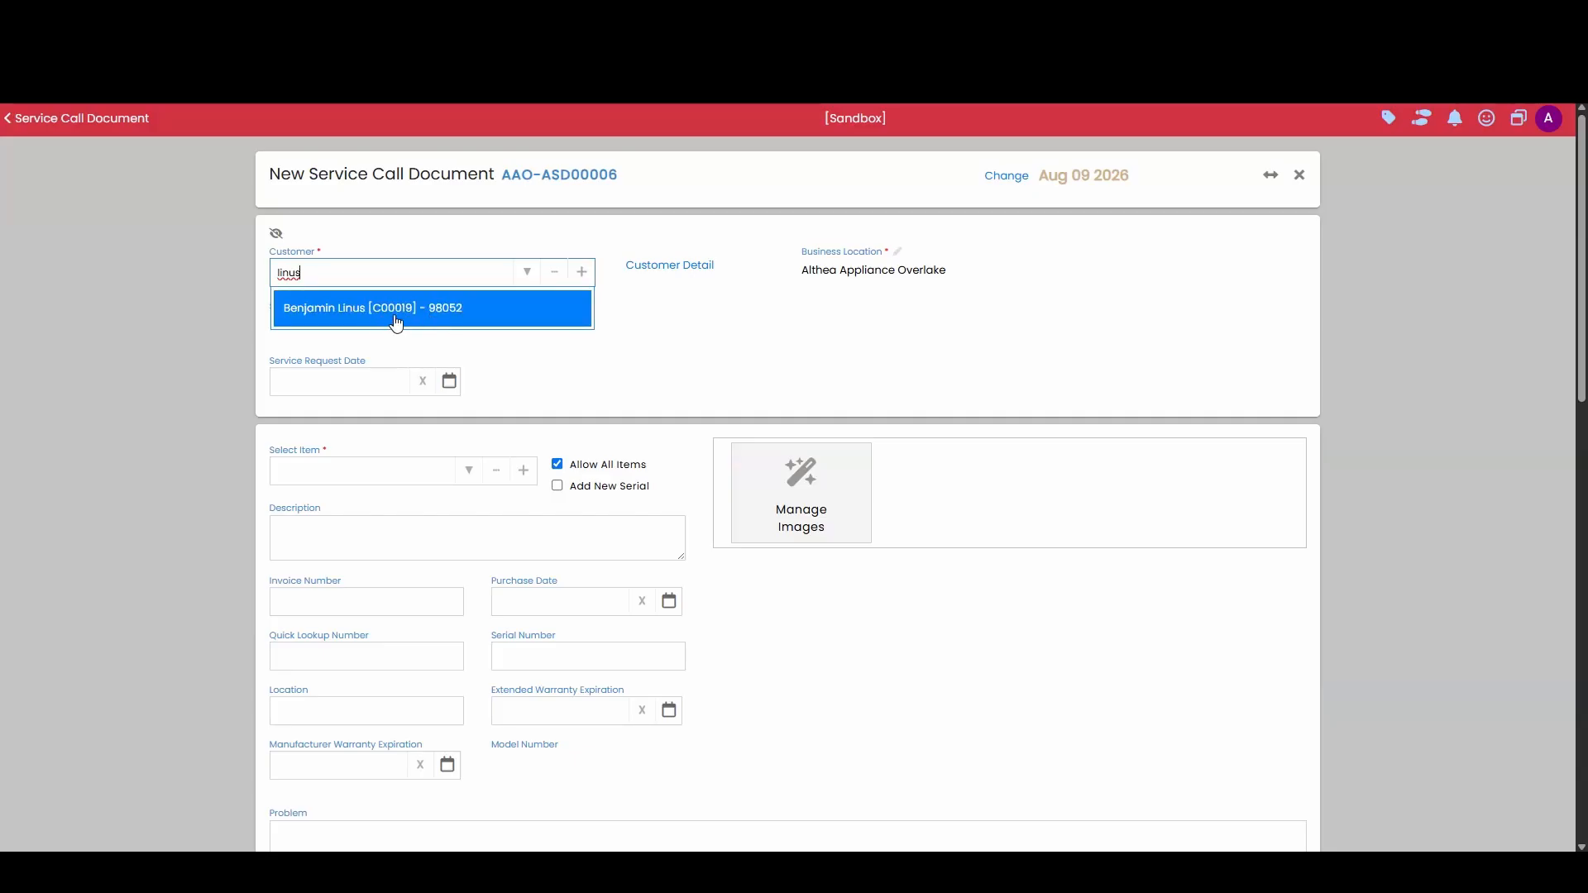
click(466, 312)
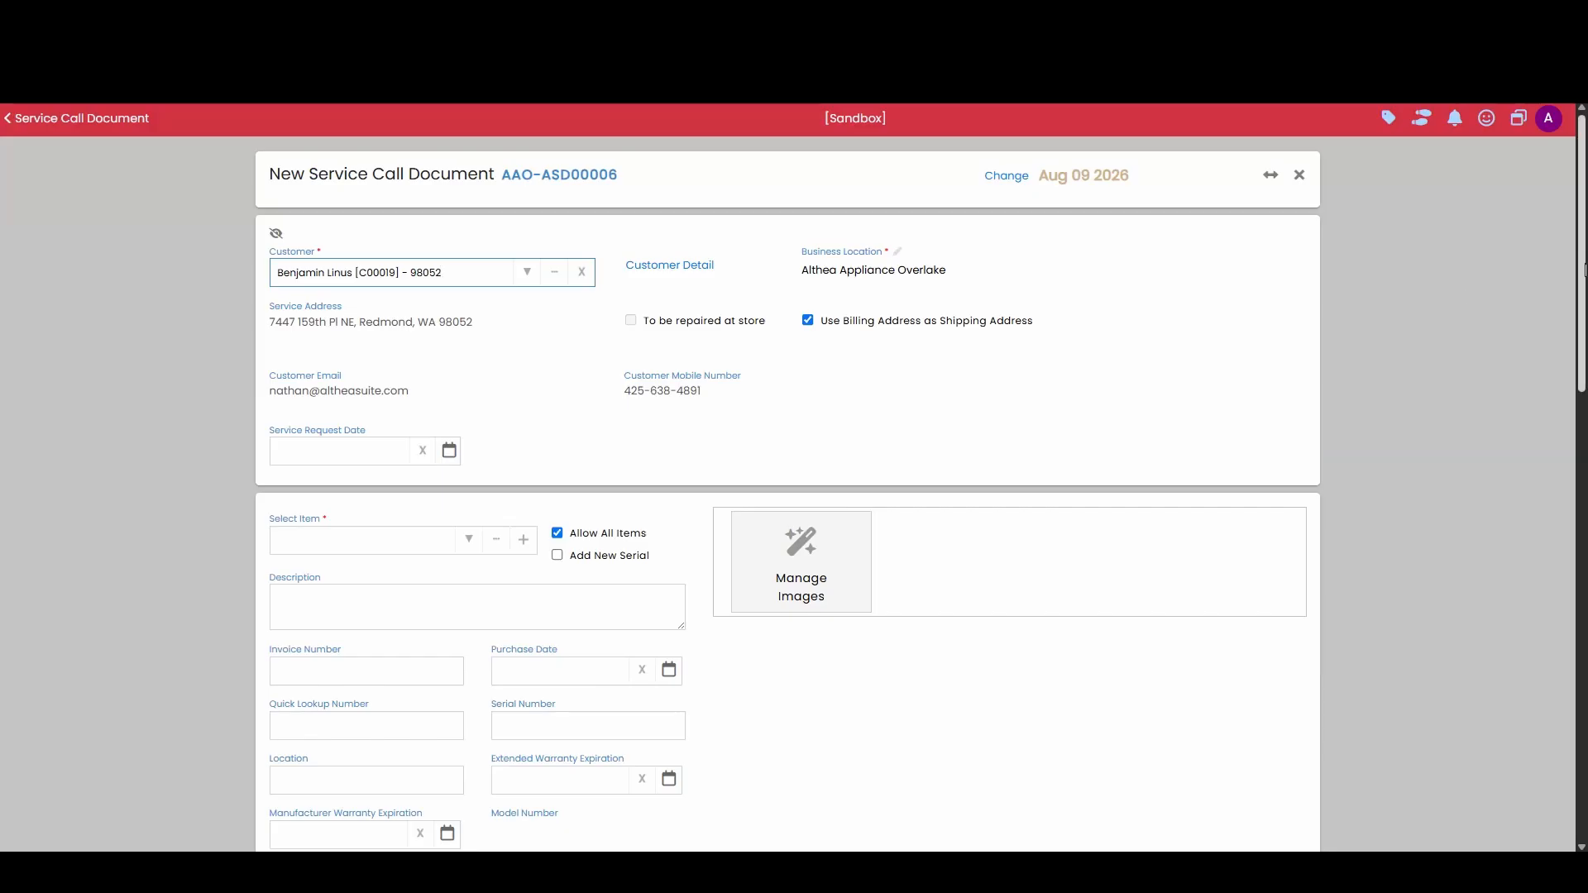
drag(1583, 270, 1583, 747)
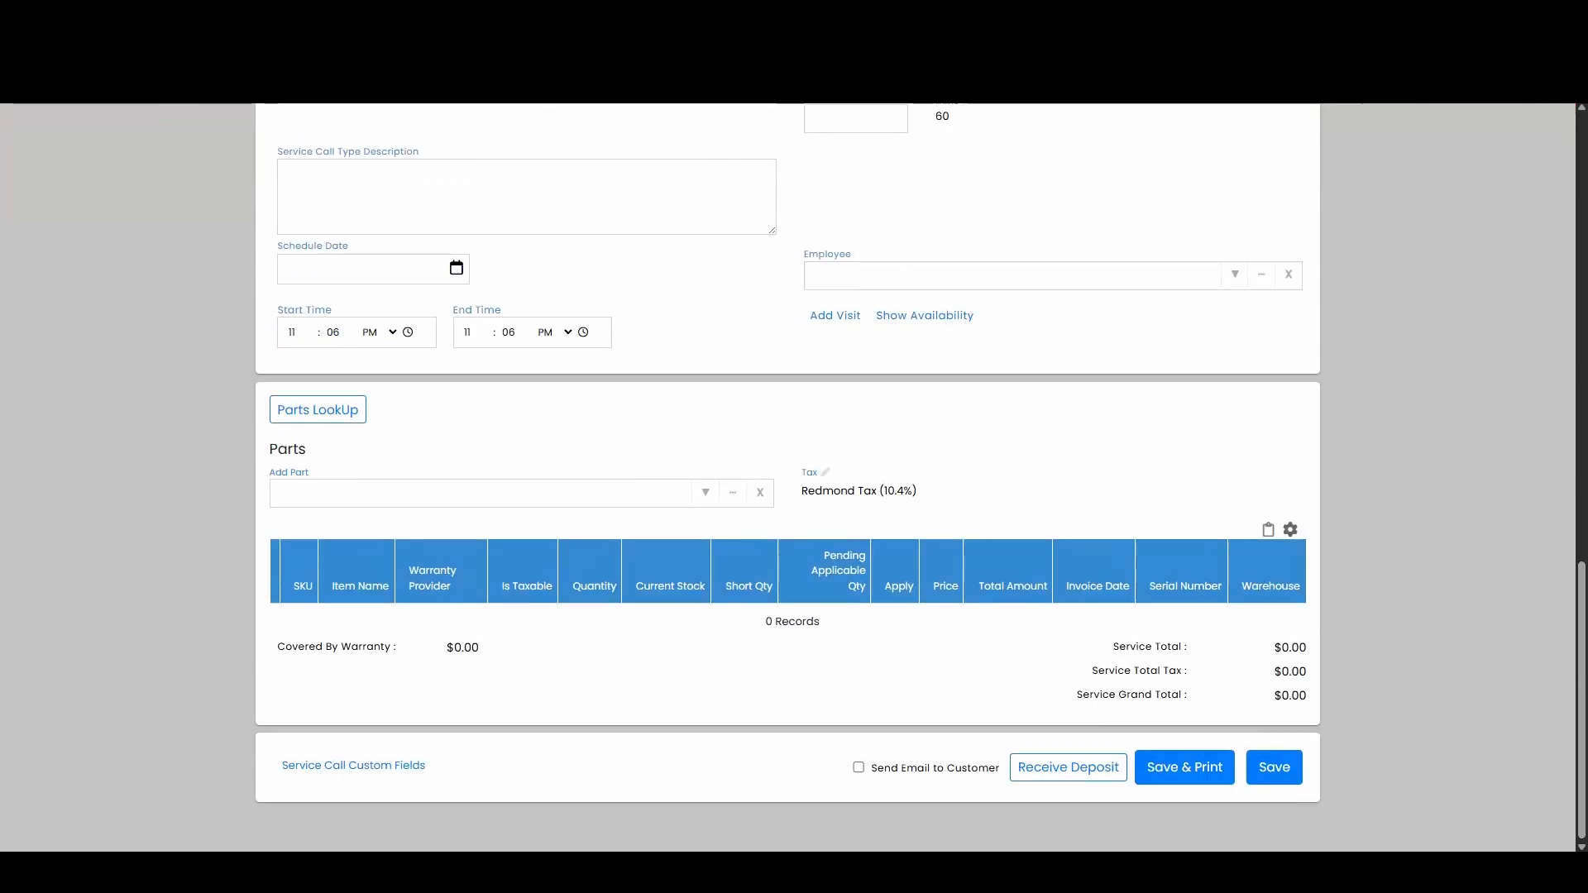
click(1274, 768)
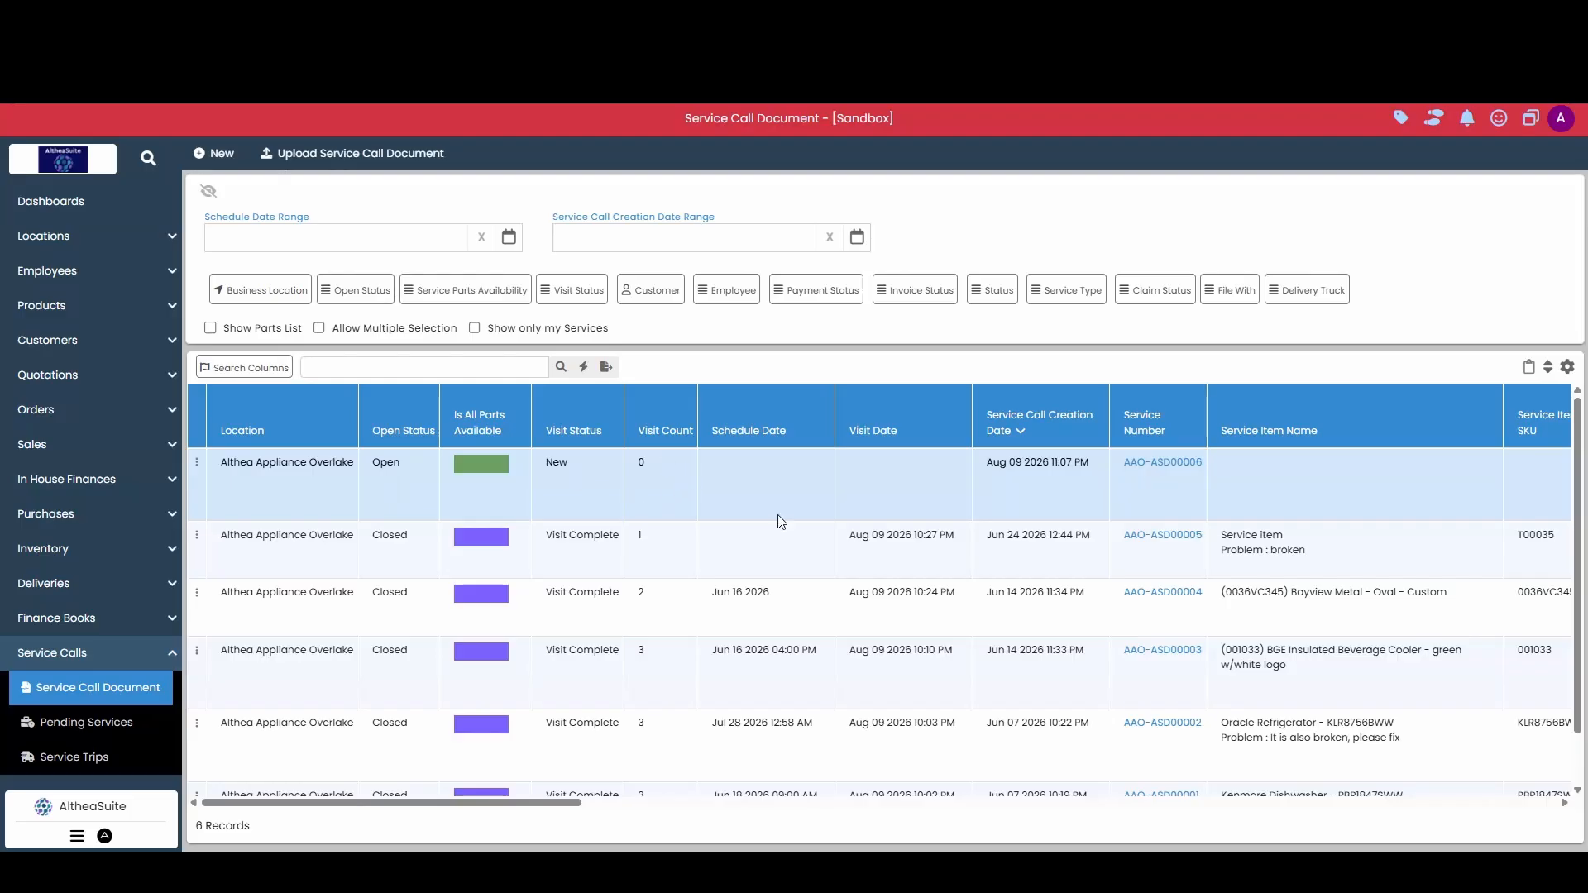
Step: Review the newest open service call's columns in the list and open that document for modification
scroll(779, 521, right, 2)
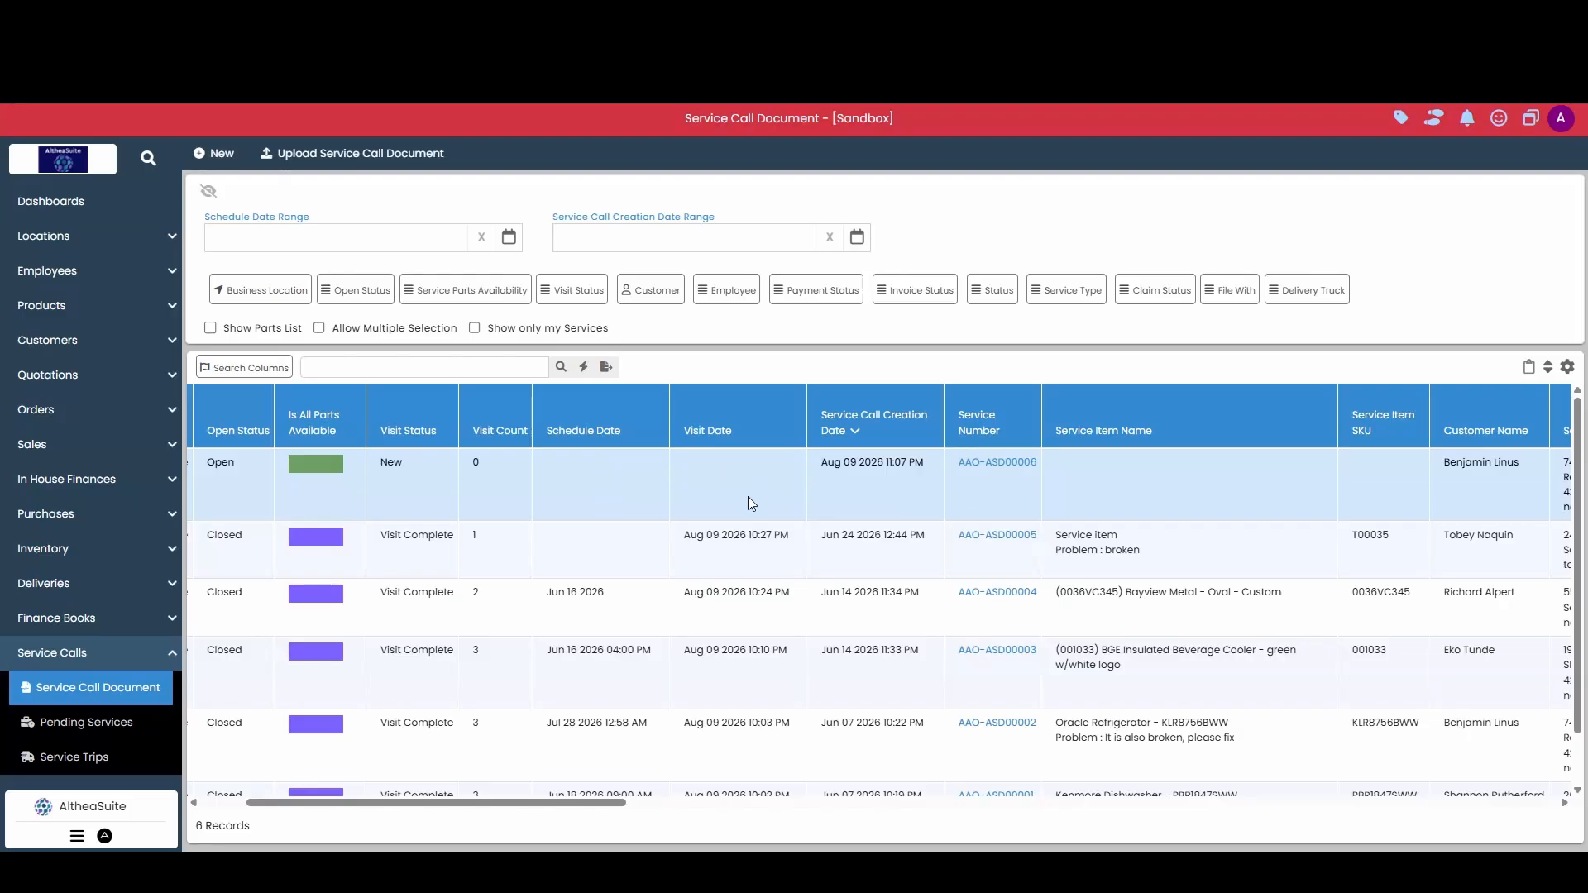
scroll(748, 496, right, 5)
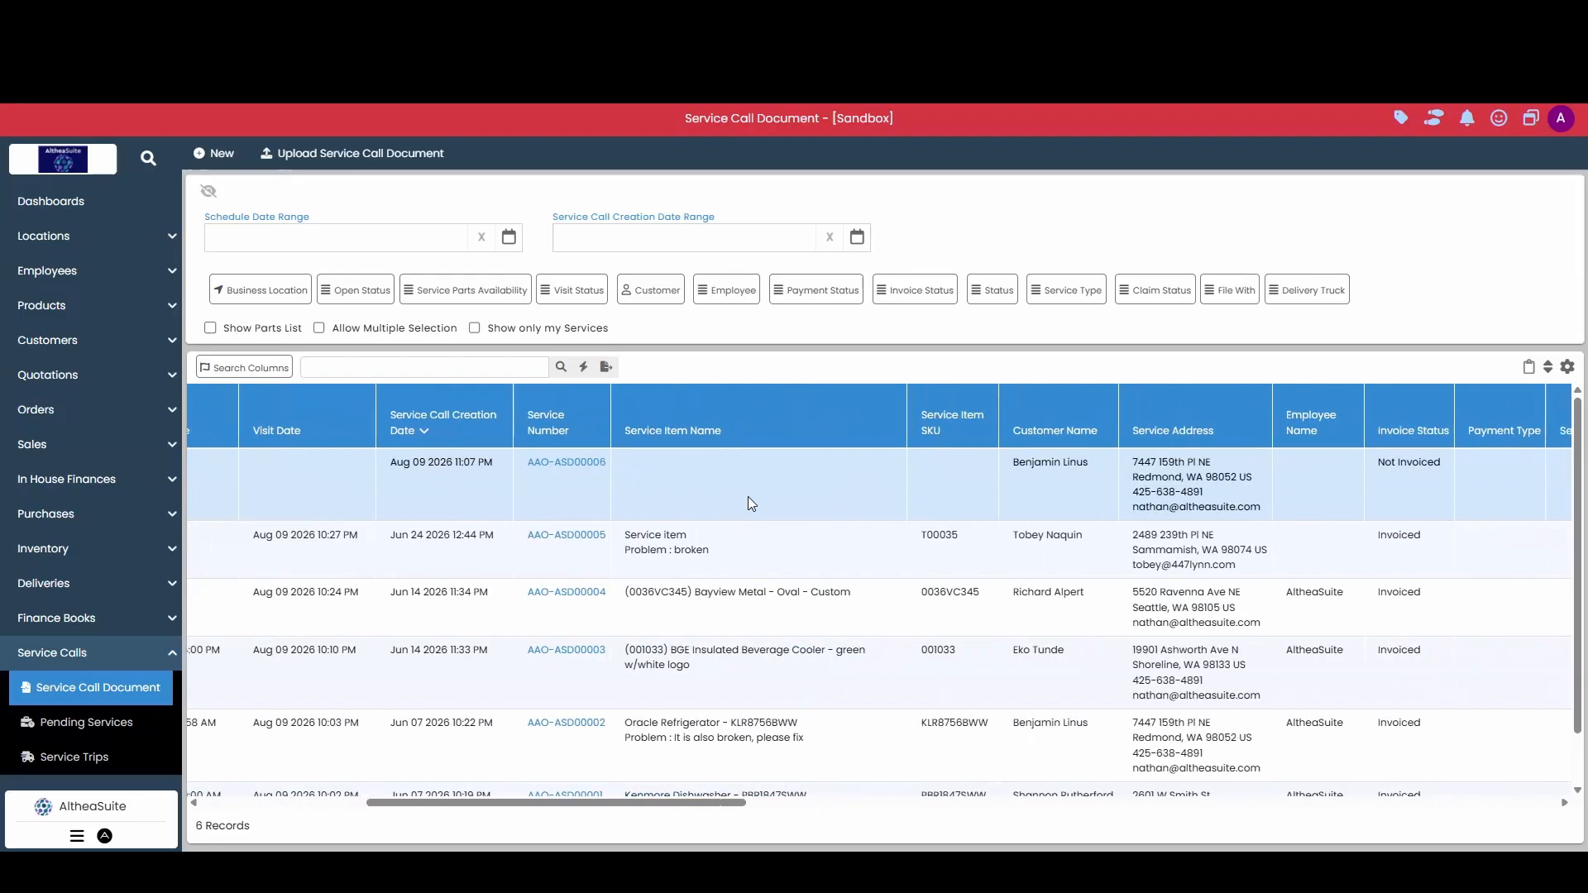
scroll(747, 498, right, 4)
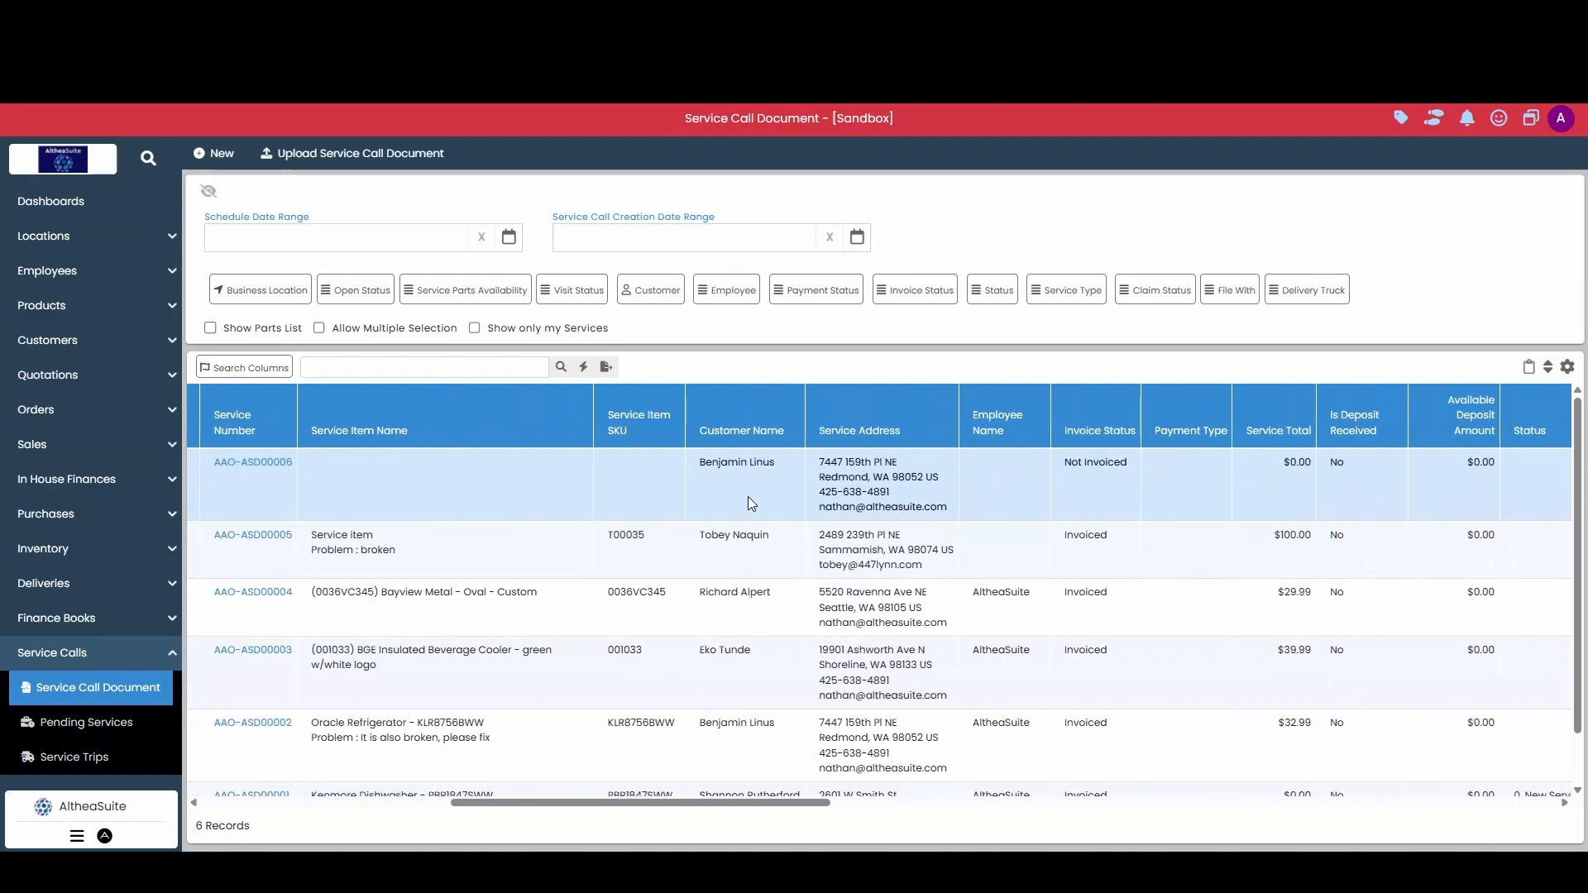
scroll(748, 496, left, 10)
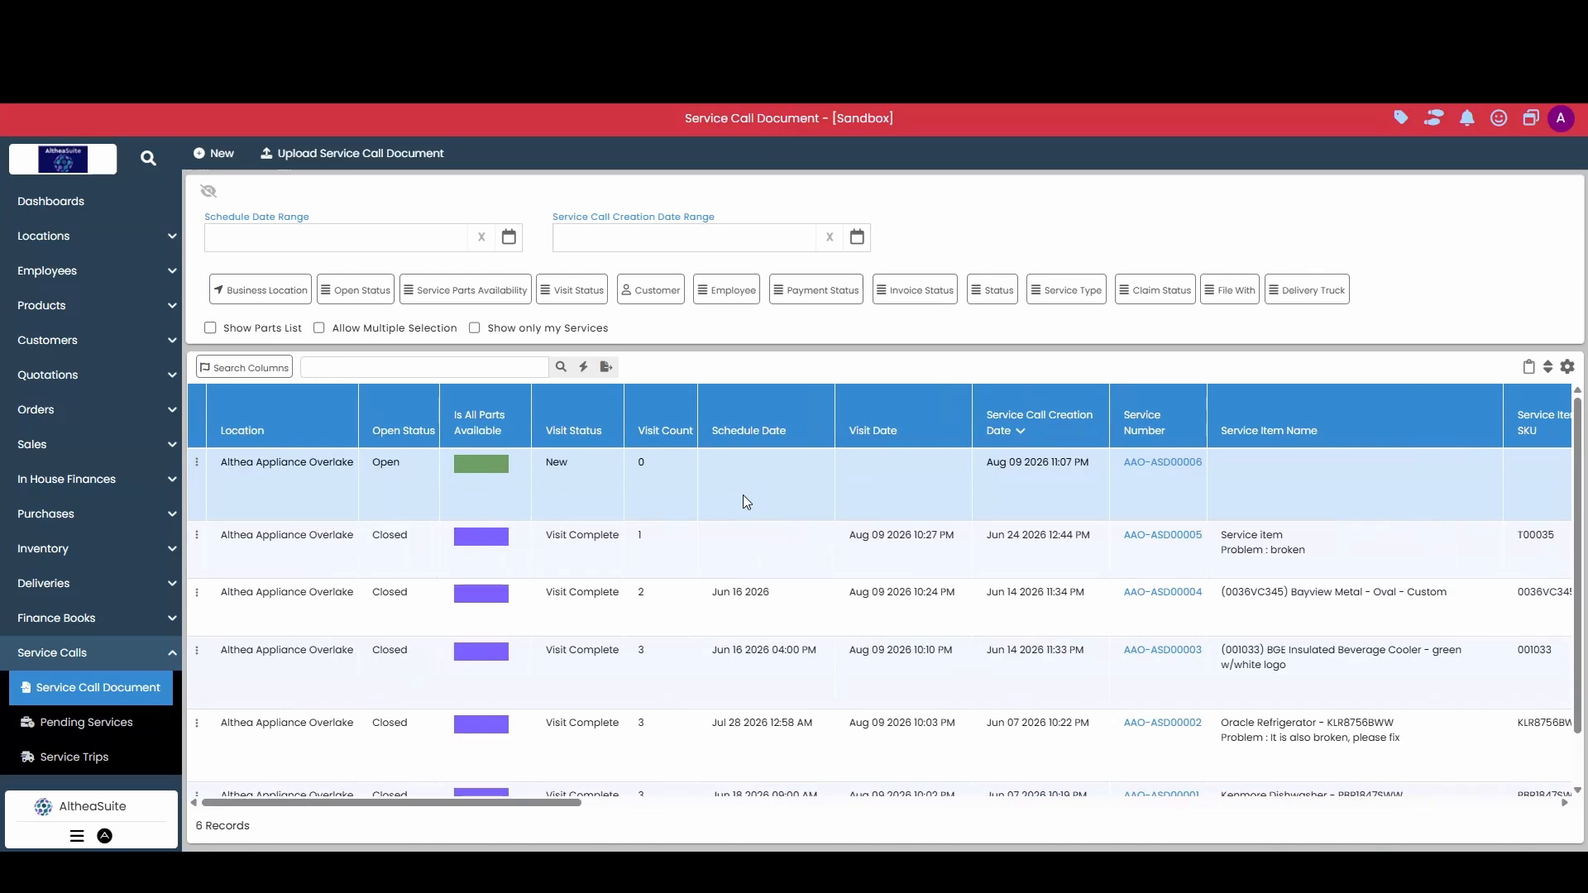
click(196, 462)
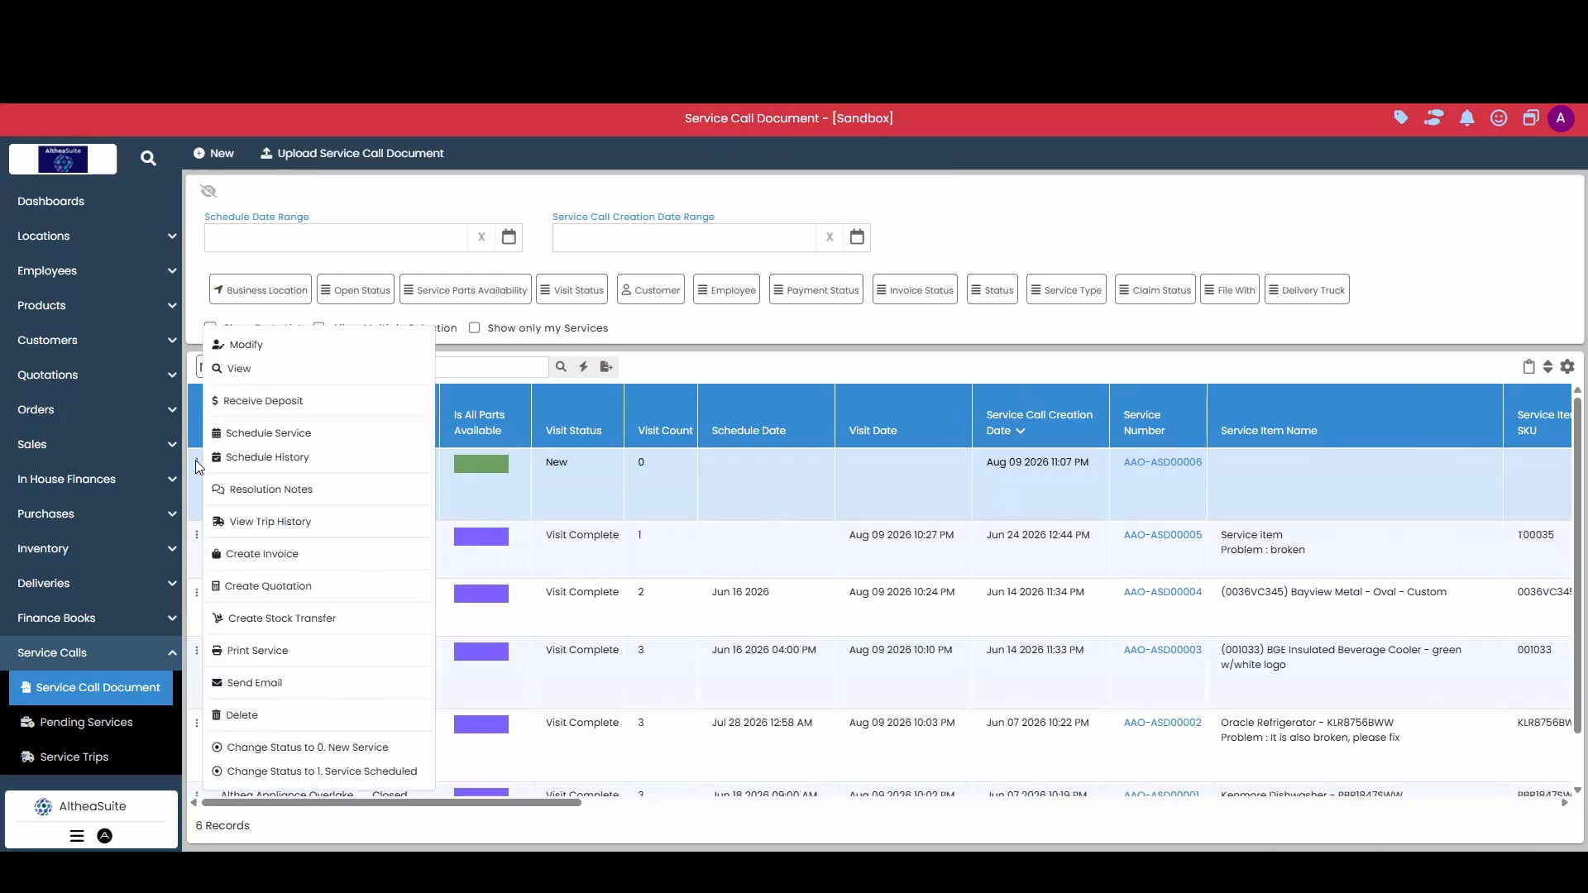
click(295, 356)
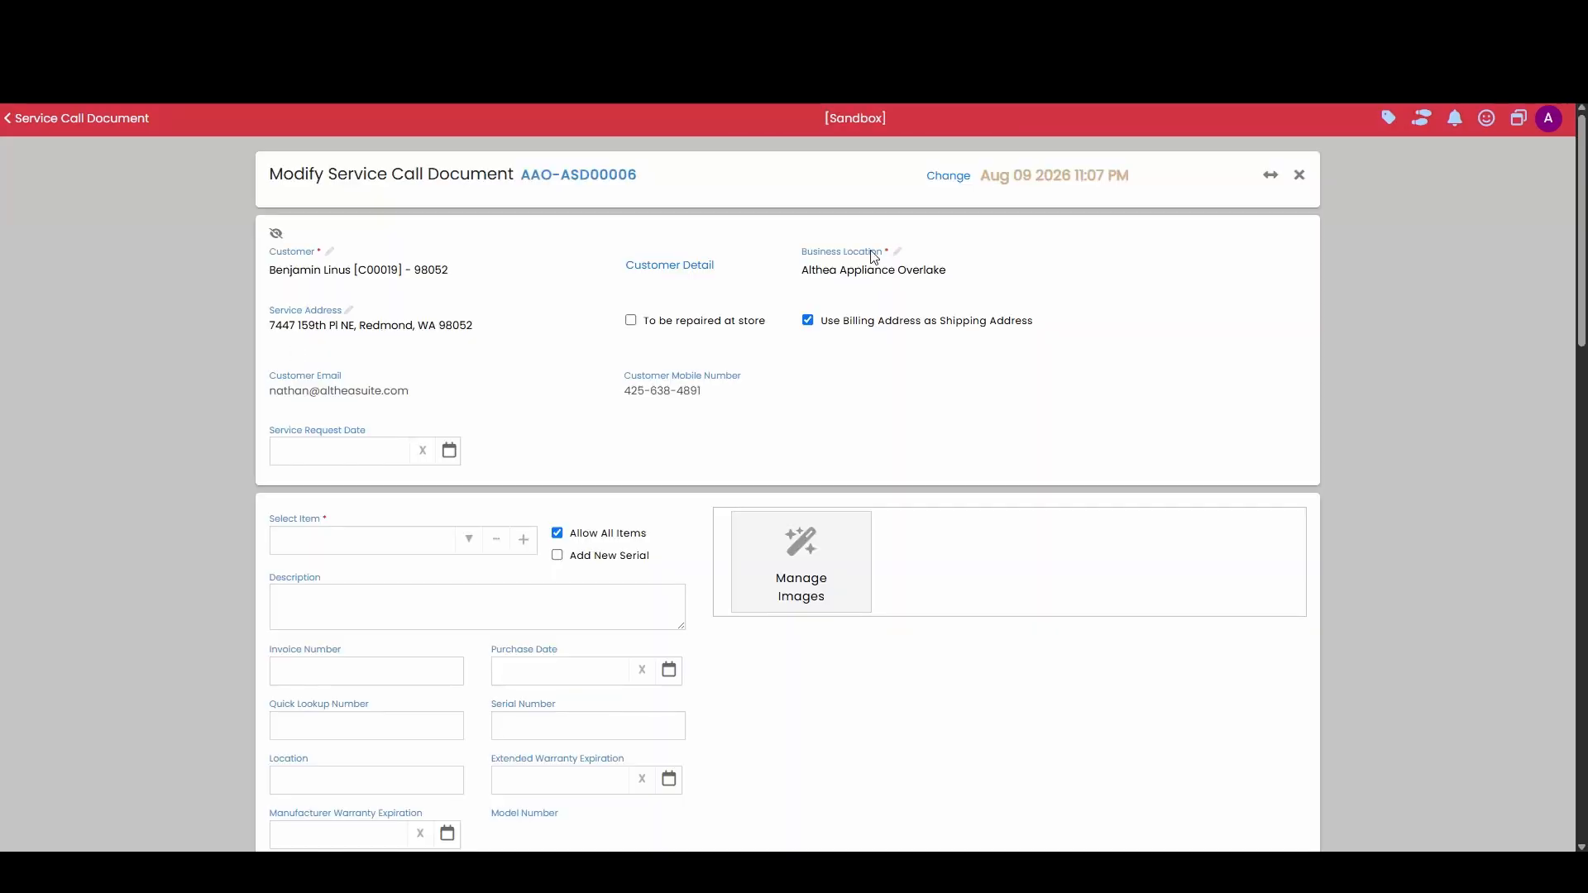
Step: Set the service call's item to KLR8756BWW-Oracle Refrigerator
scroll(574, 315, down, 1)
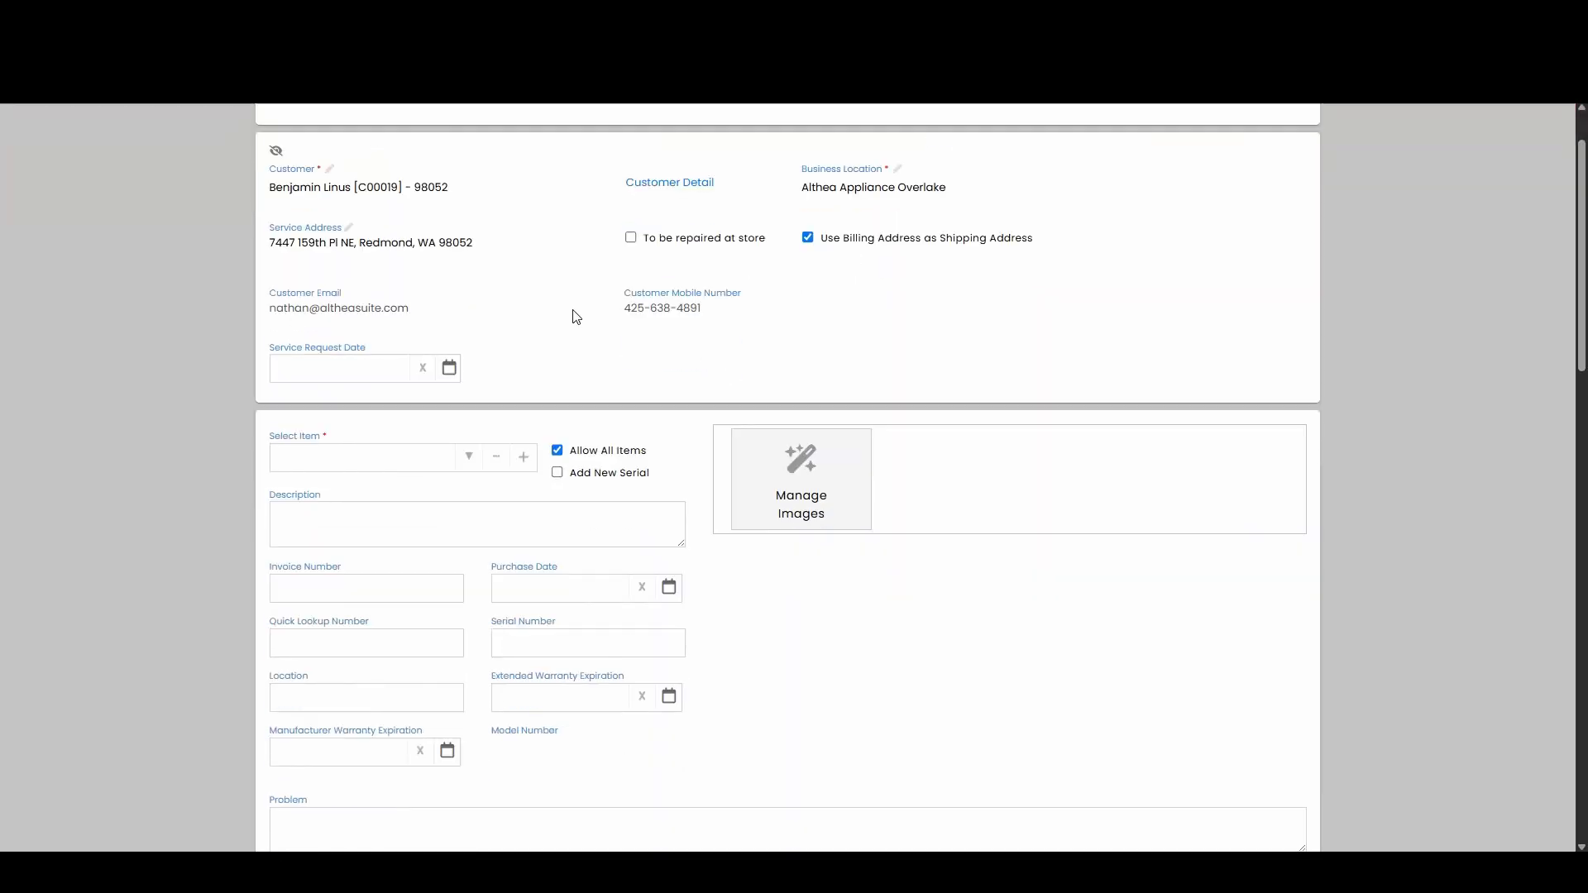
click(352, 460)
text(KLR8756BWW)
click(385, 493)
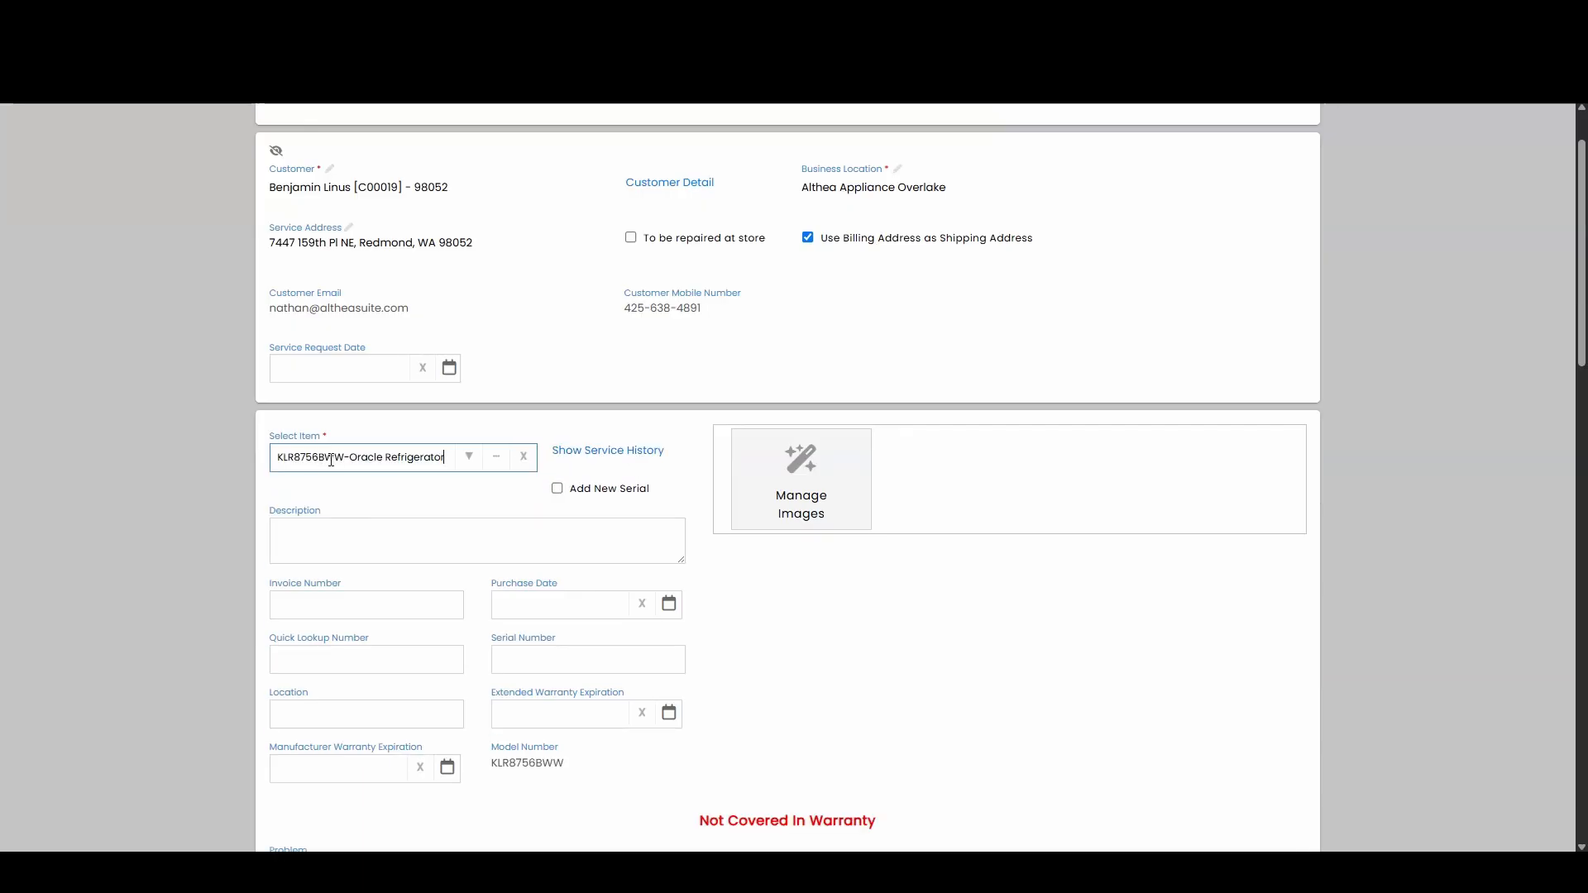
Step: View the selected refrigerator's service history, close it and look over the item detail fields
click(578, 455)
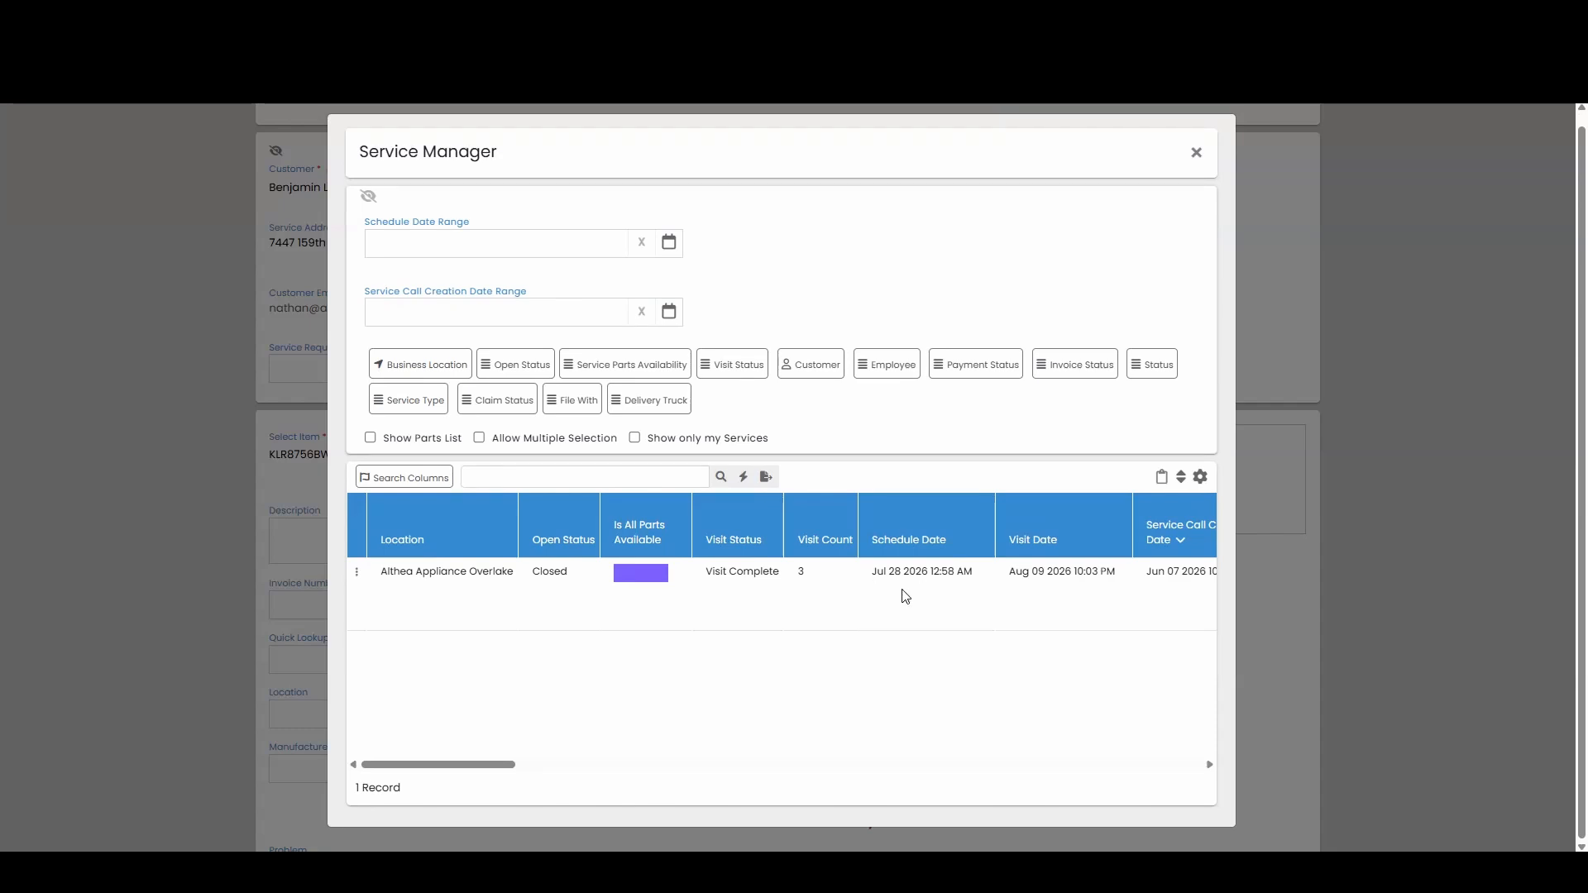
click(1197, 153)
scroll(631, 307, down, 1)
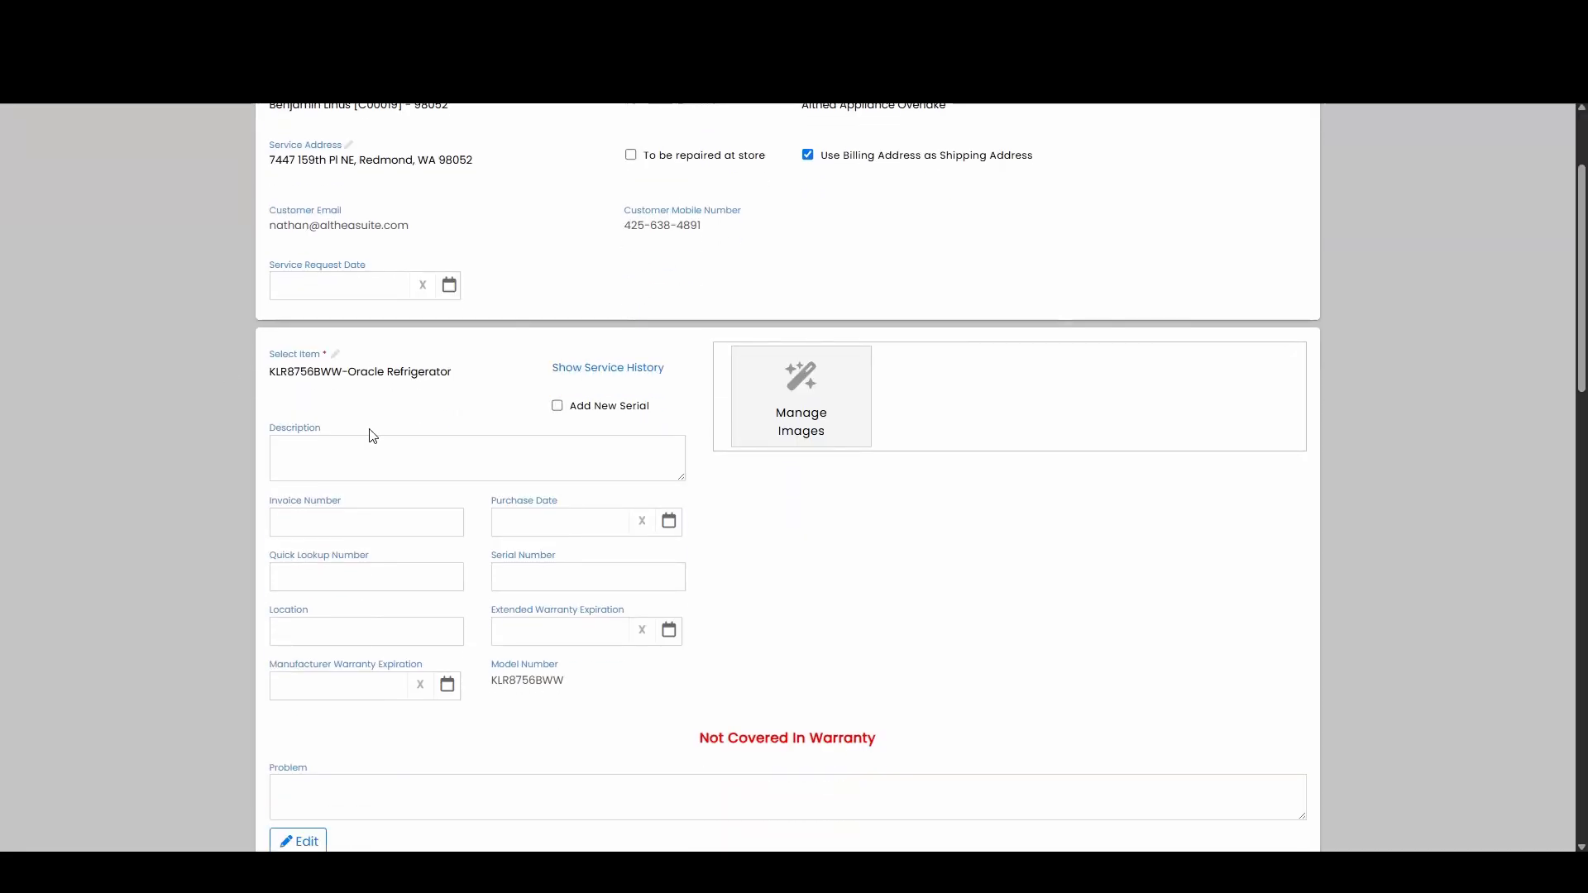
scroll(372, 430, down, 2)
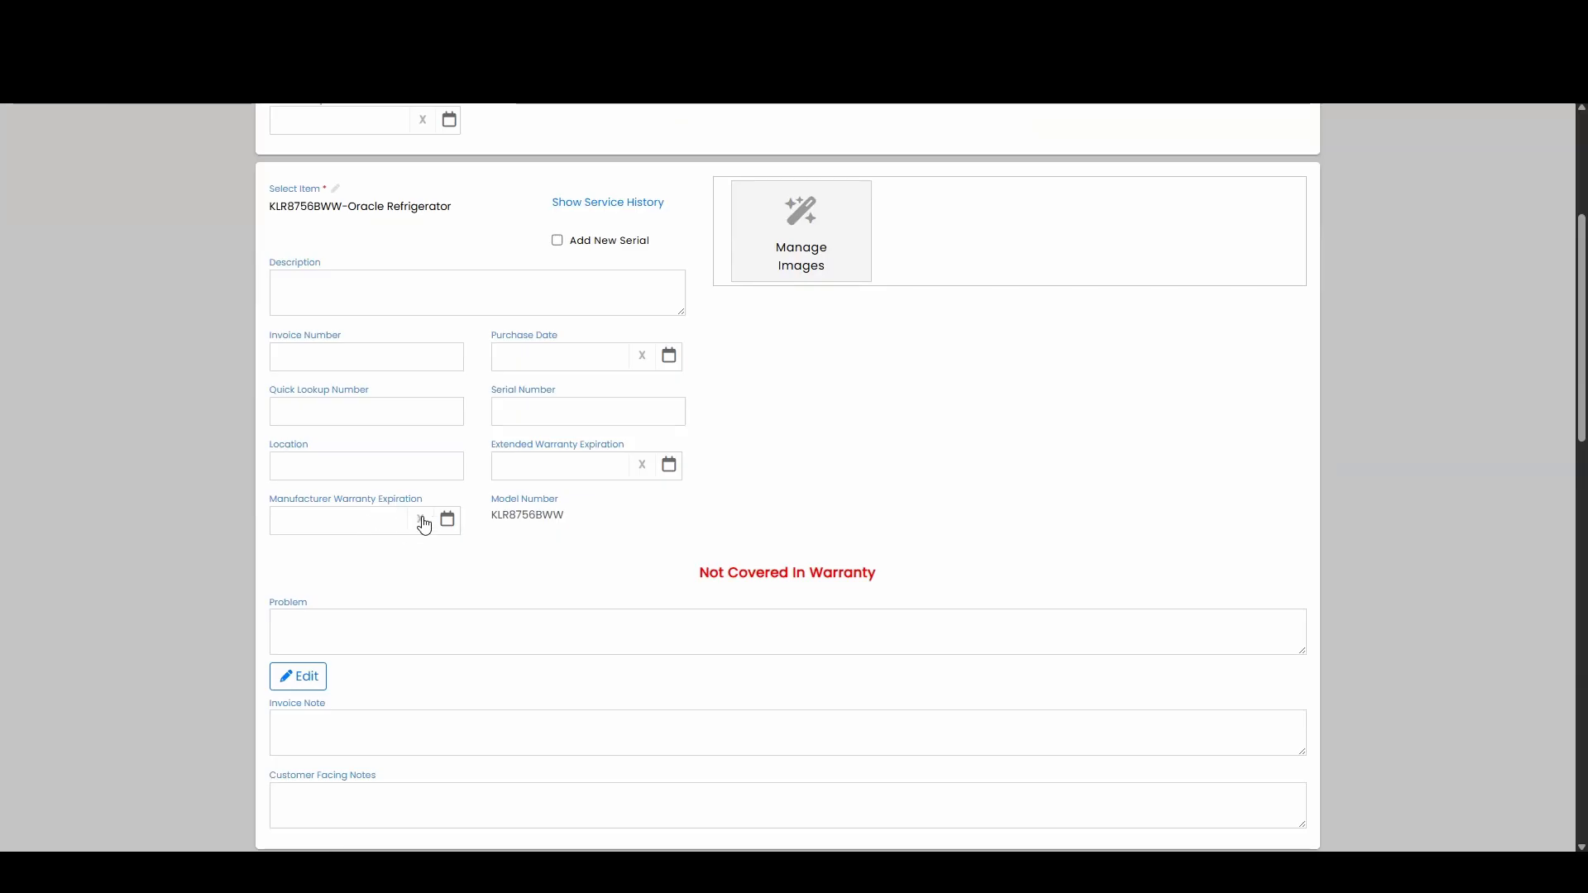
Step: Replace the selected refrigerator with a newly created service call item named "Unknown Appliance"
click(421, 208)
scroll(488, 240, up, 1)
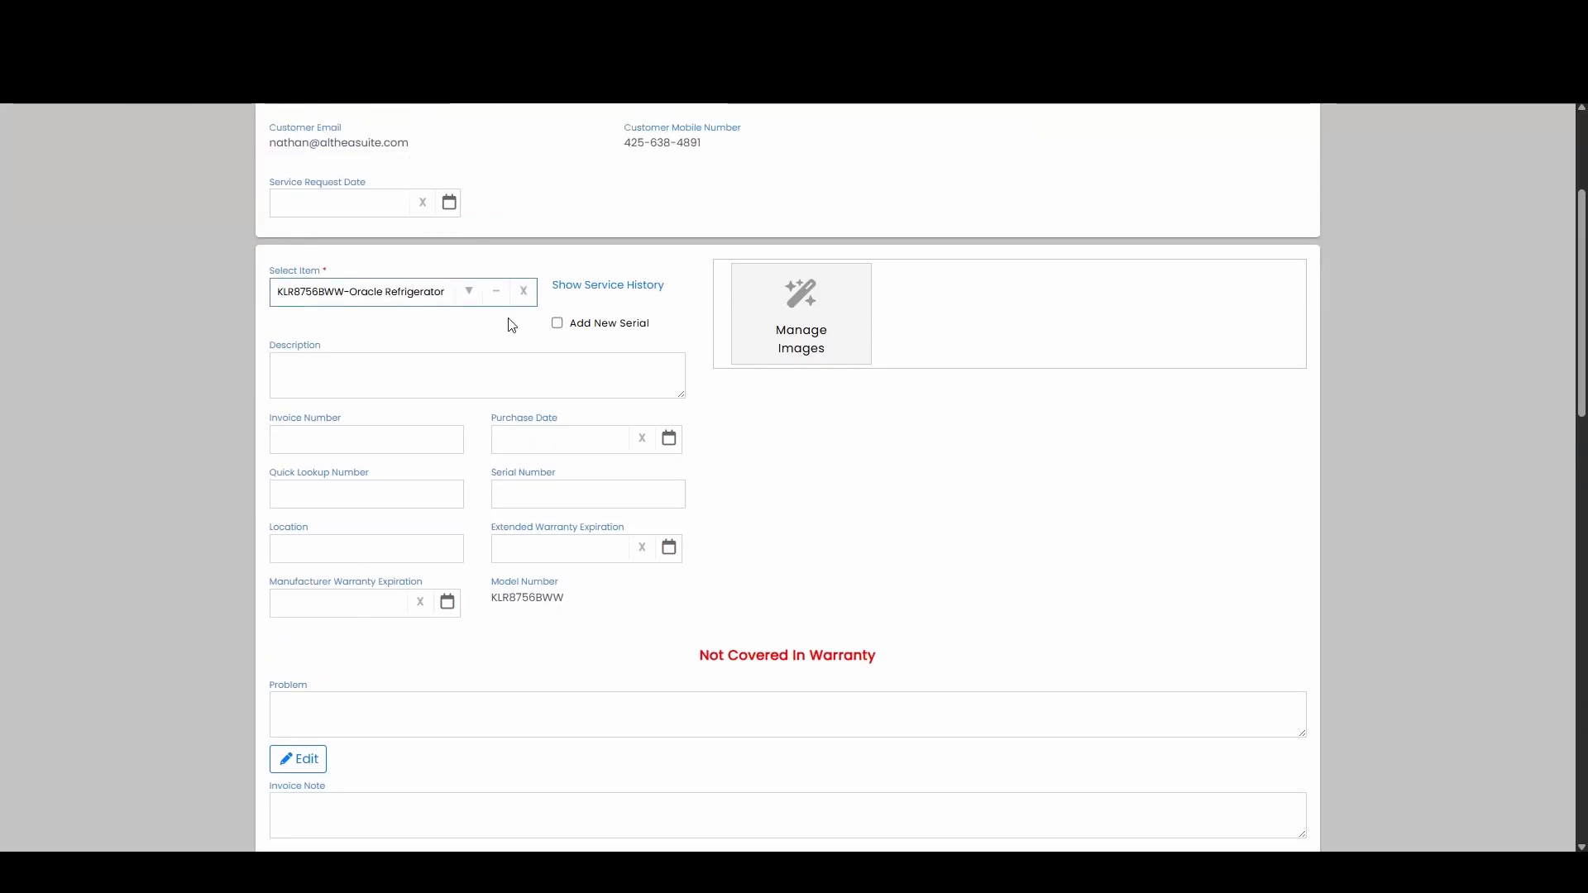
click(523, 299)
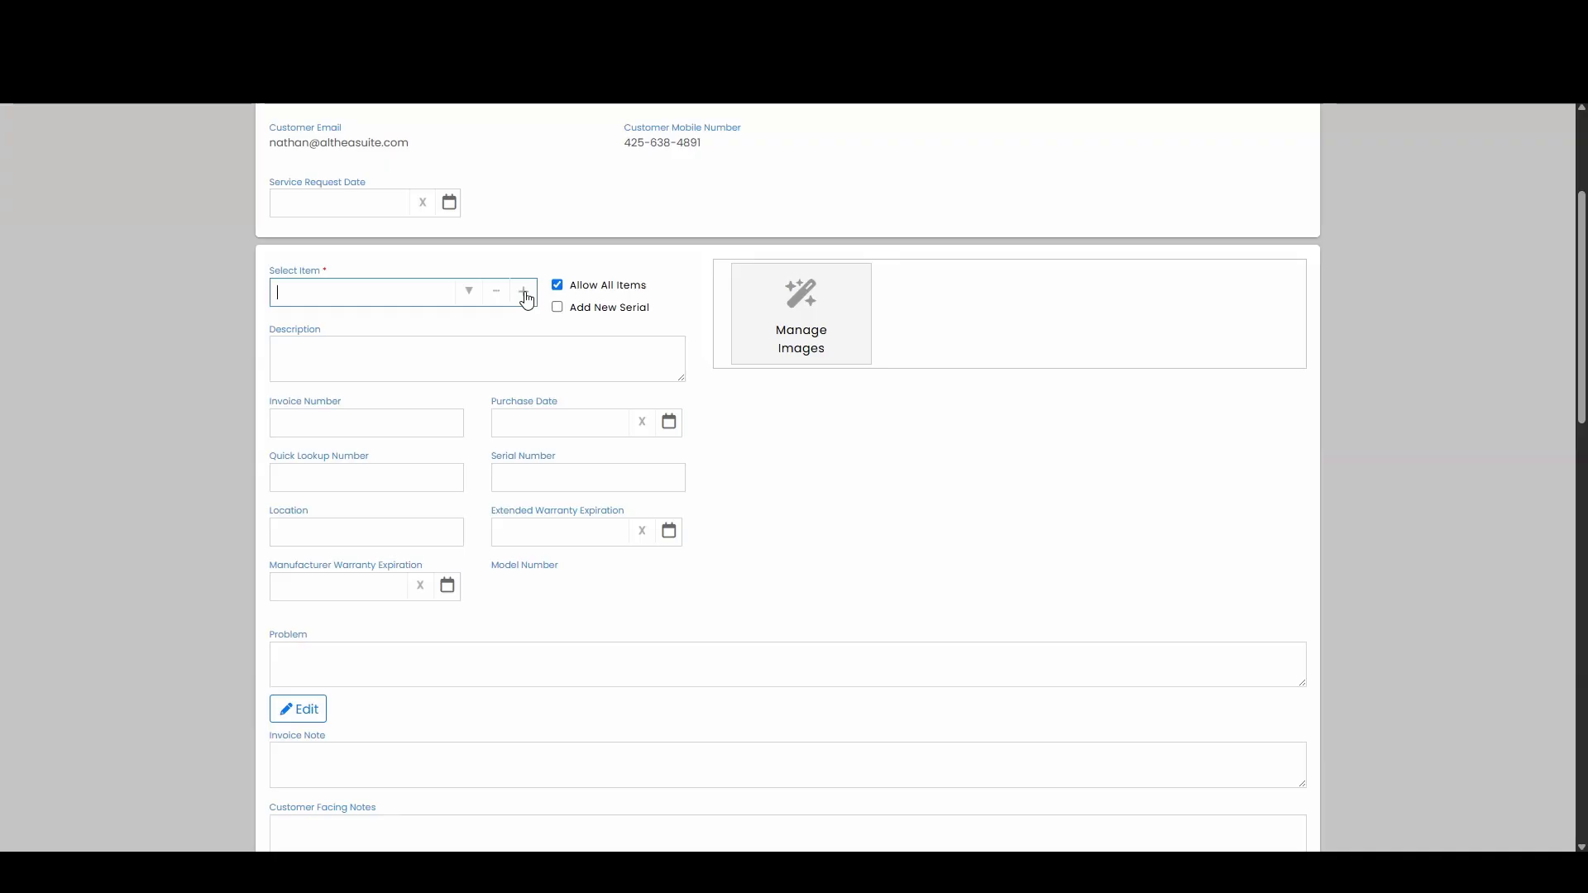
click(525, 292)
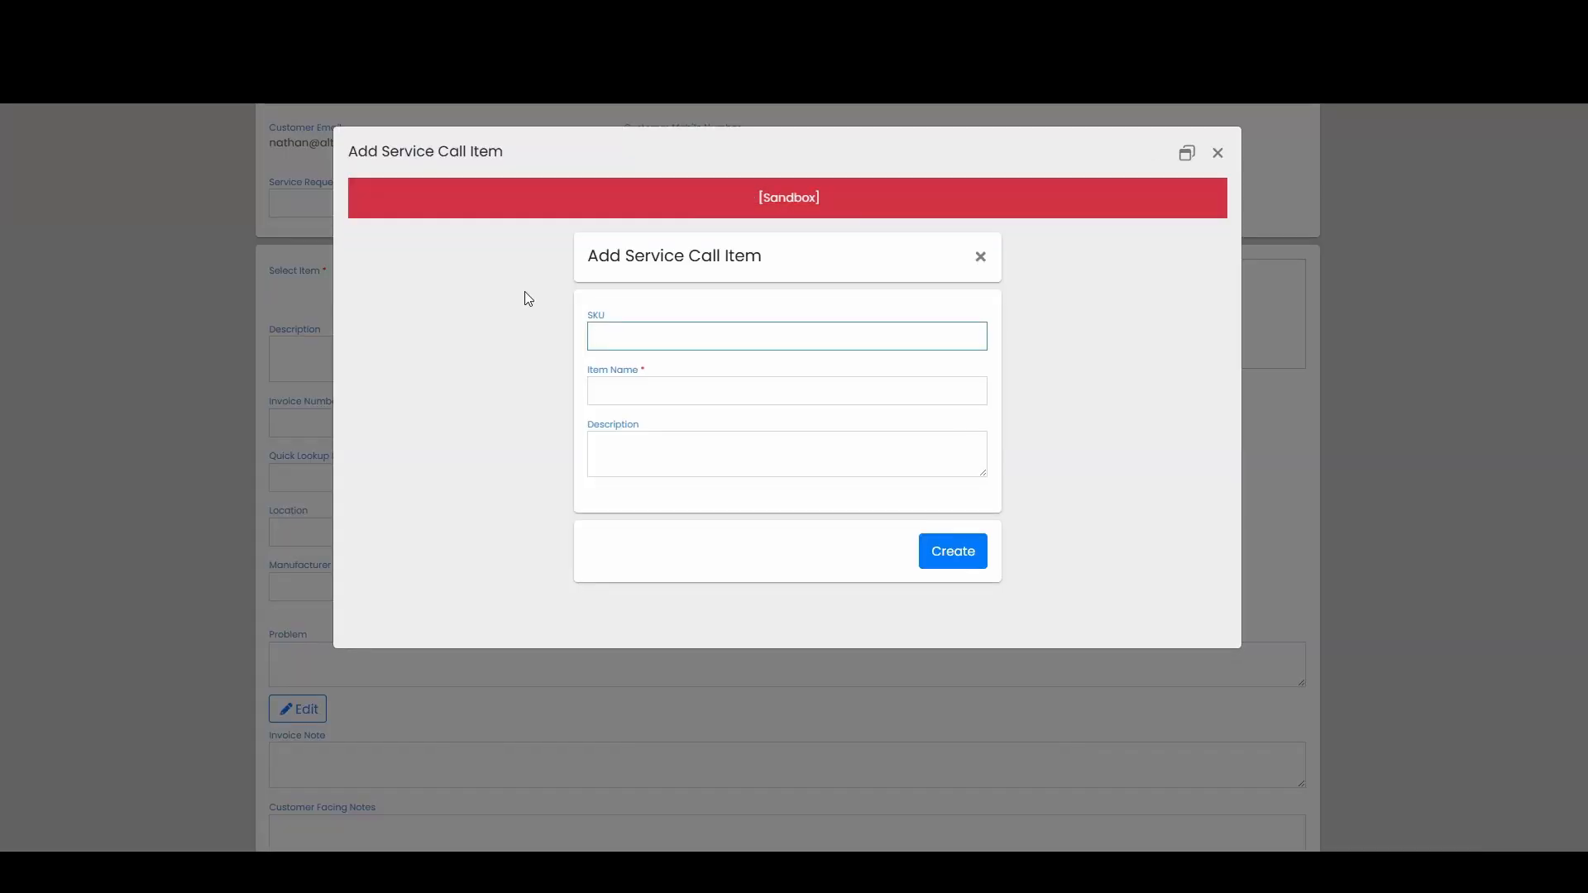
click(607, 387)
click(650, 343)
click(655, 385)
text(U)
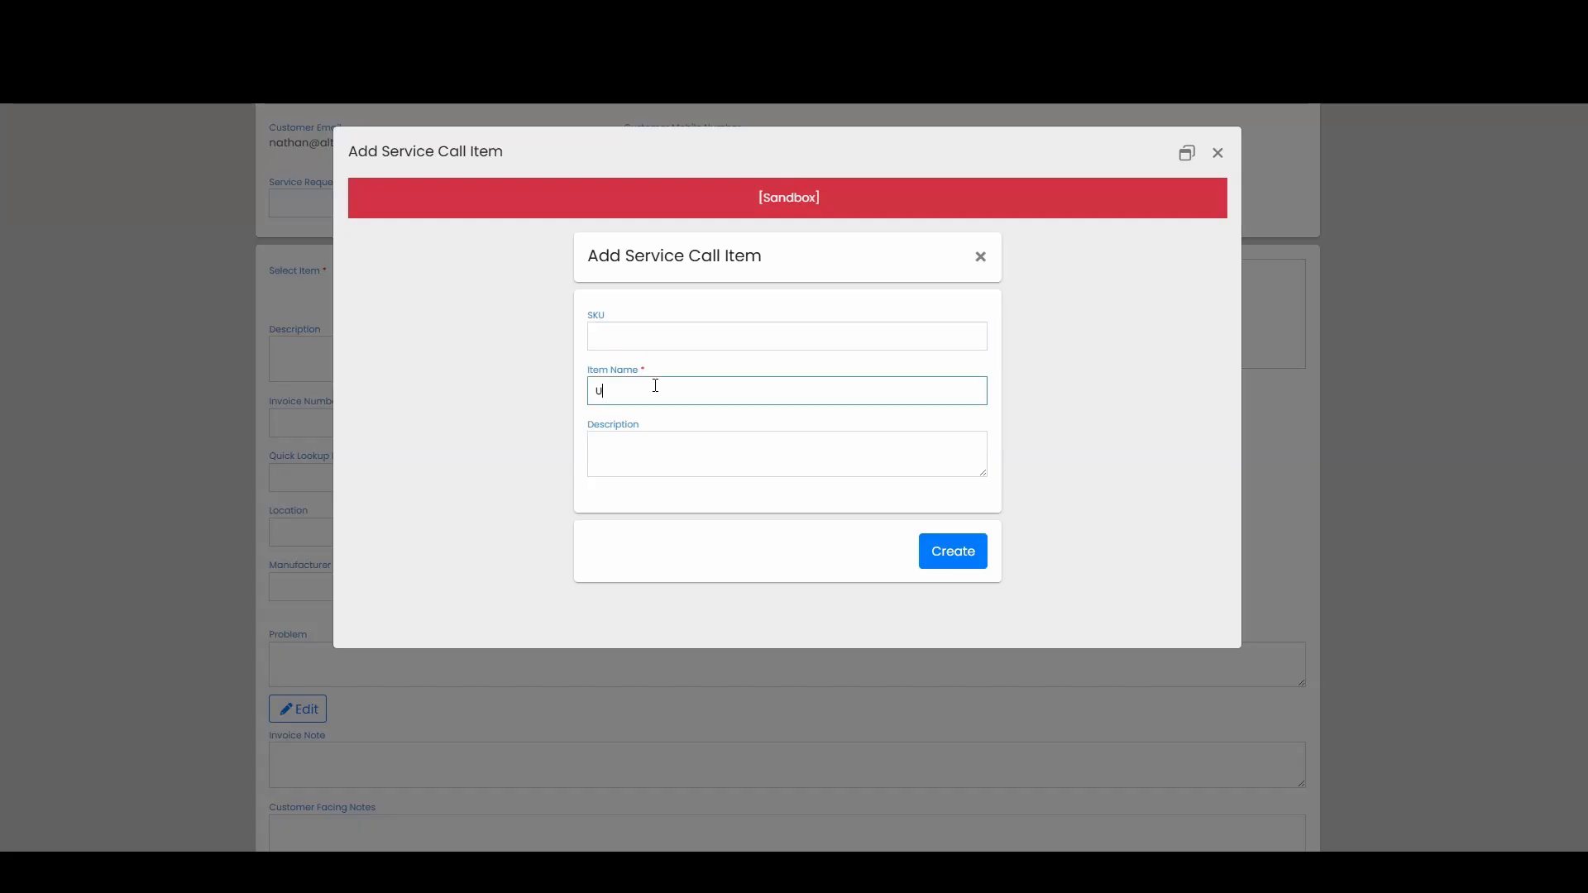
text(nknown Appliance)
click(961, 559)
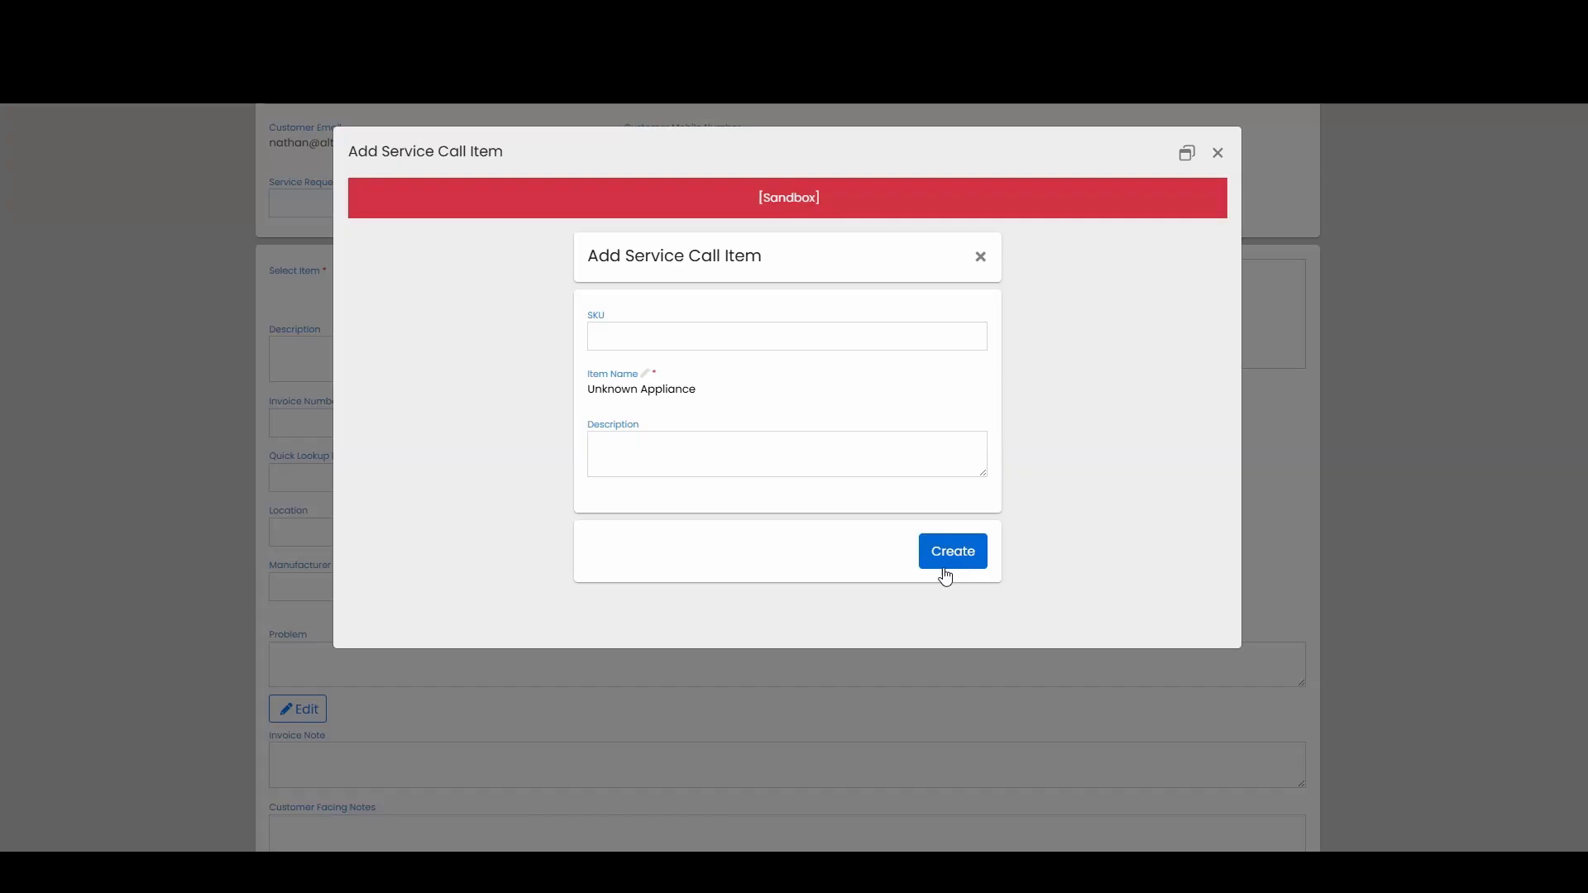
click(945, 569)
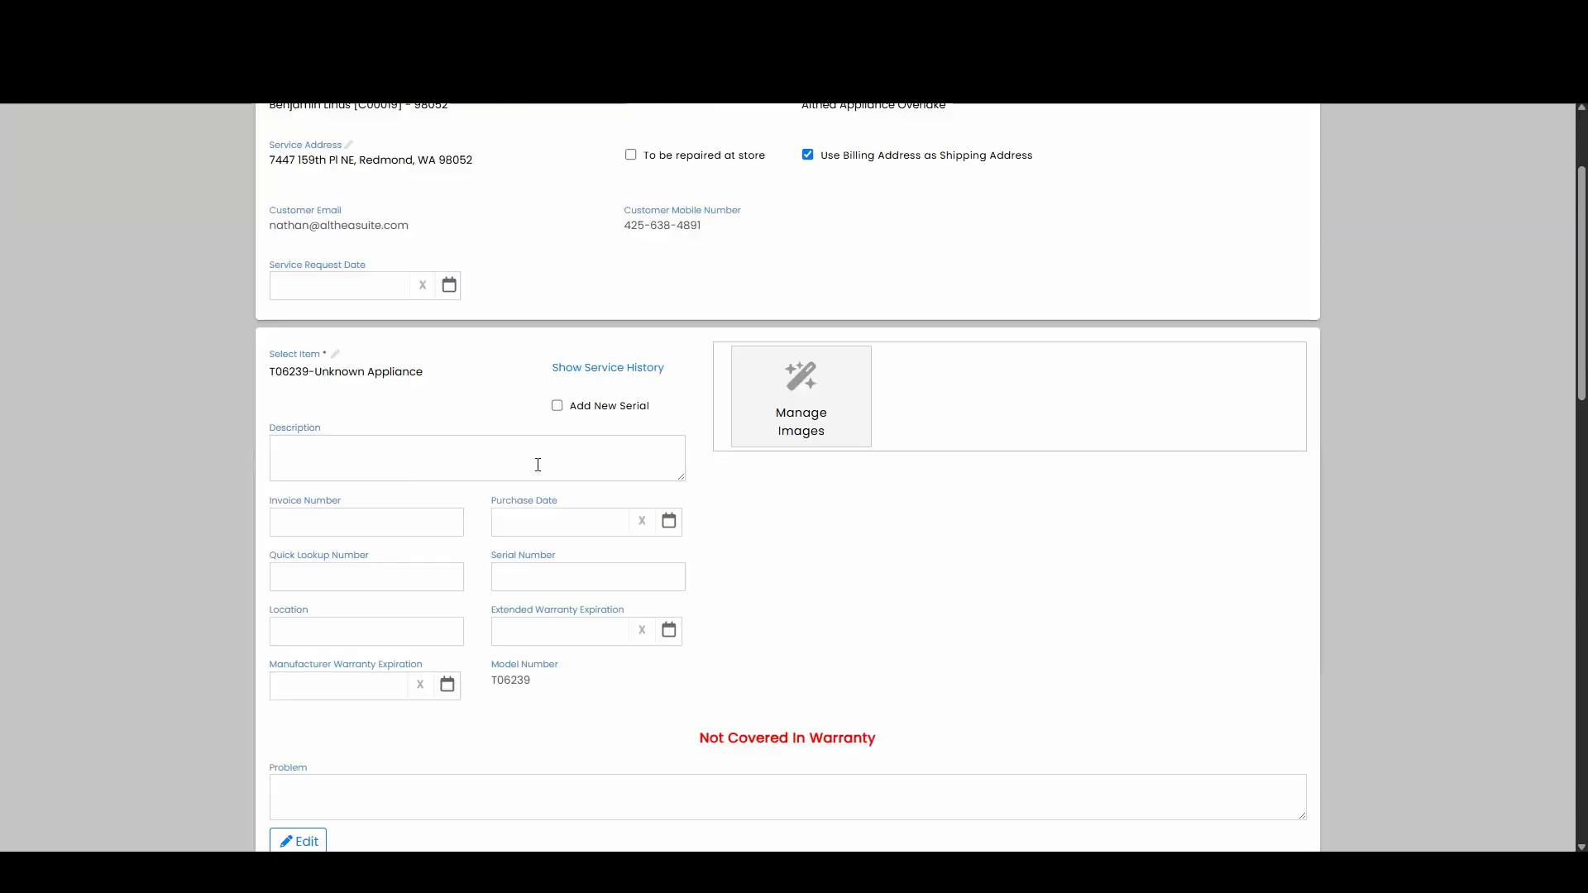
Step: Set the item's manufacturer warranty expiration to August 31, 2026
scroll(560, 458, down, 1)
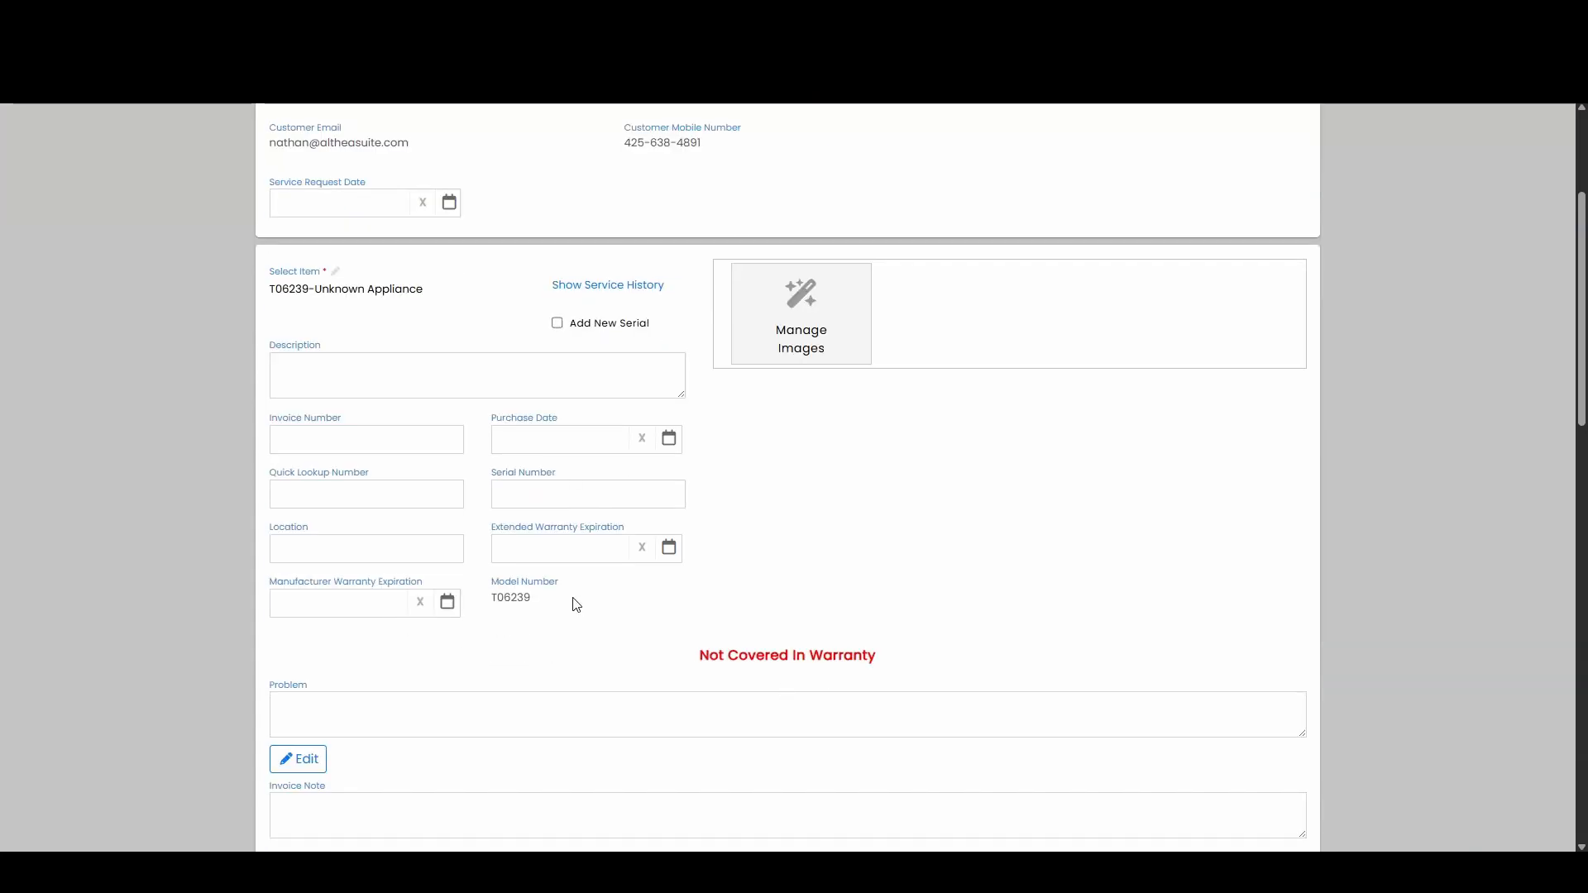
click(445, 604)
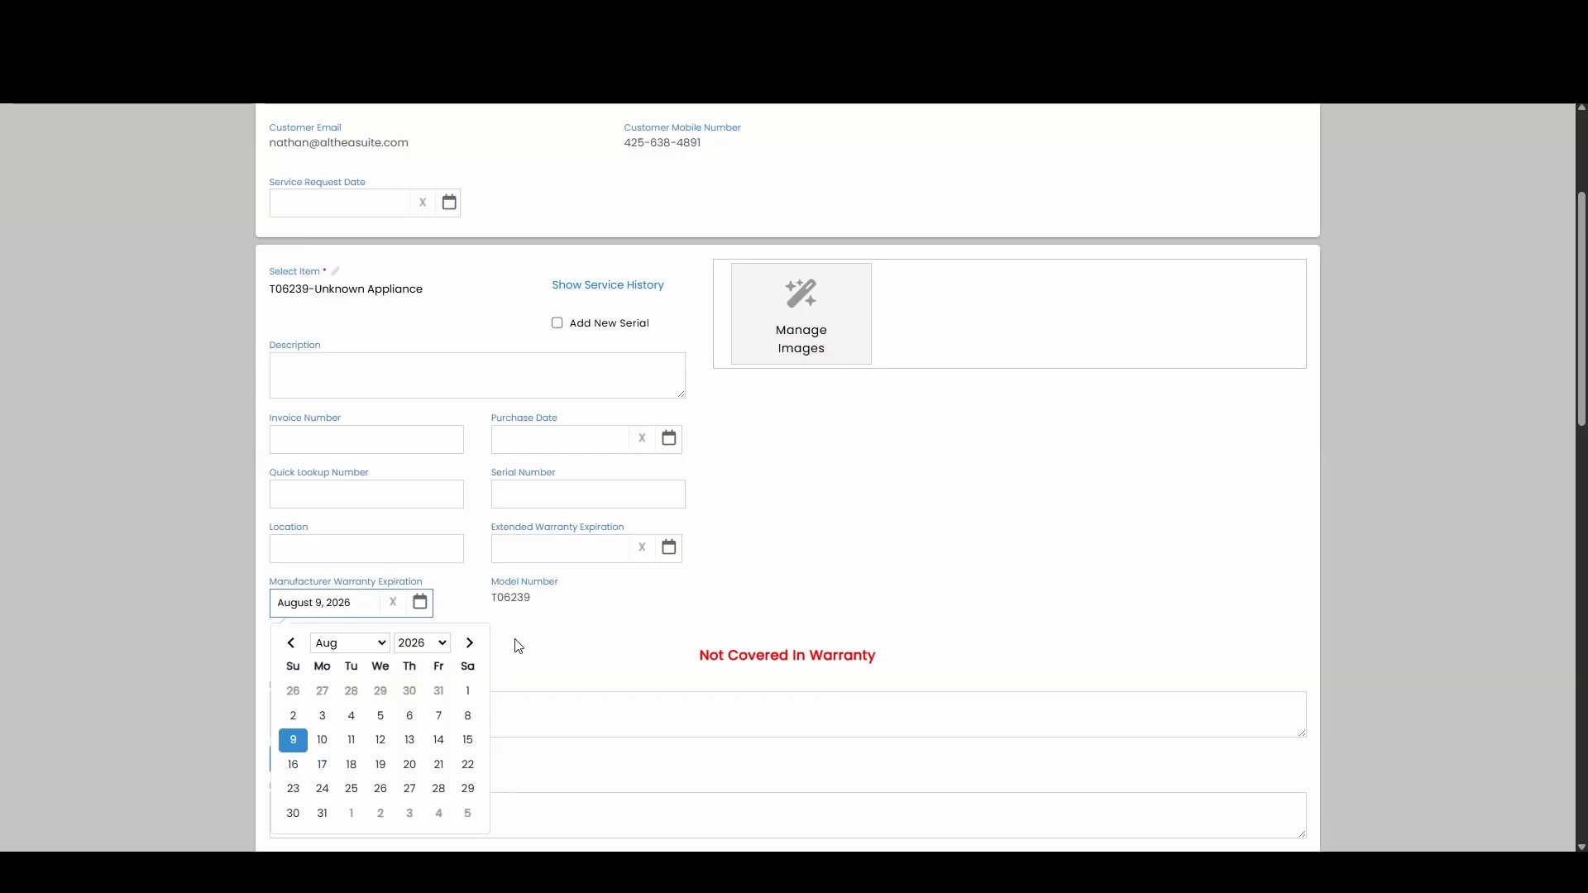
click(323, 815)
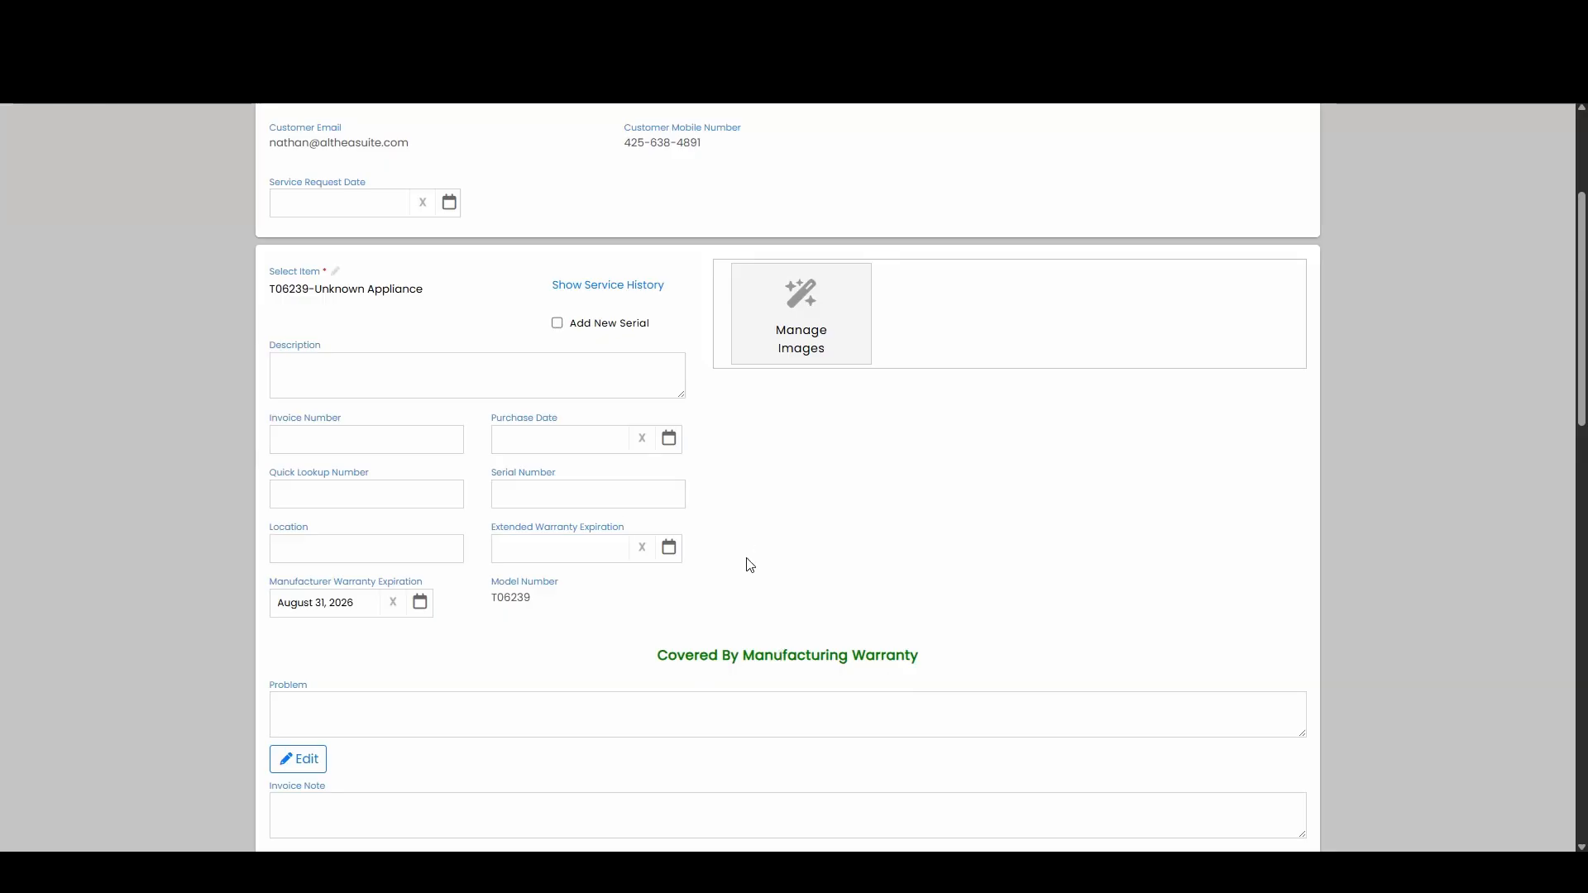
Step: Enter VN745783 as the item's serial number
click(611, 502)
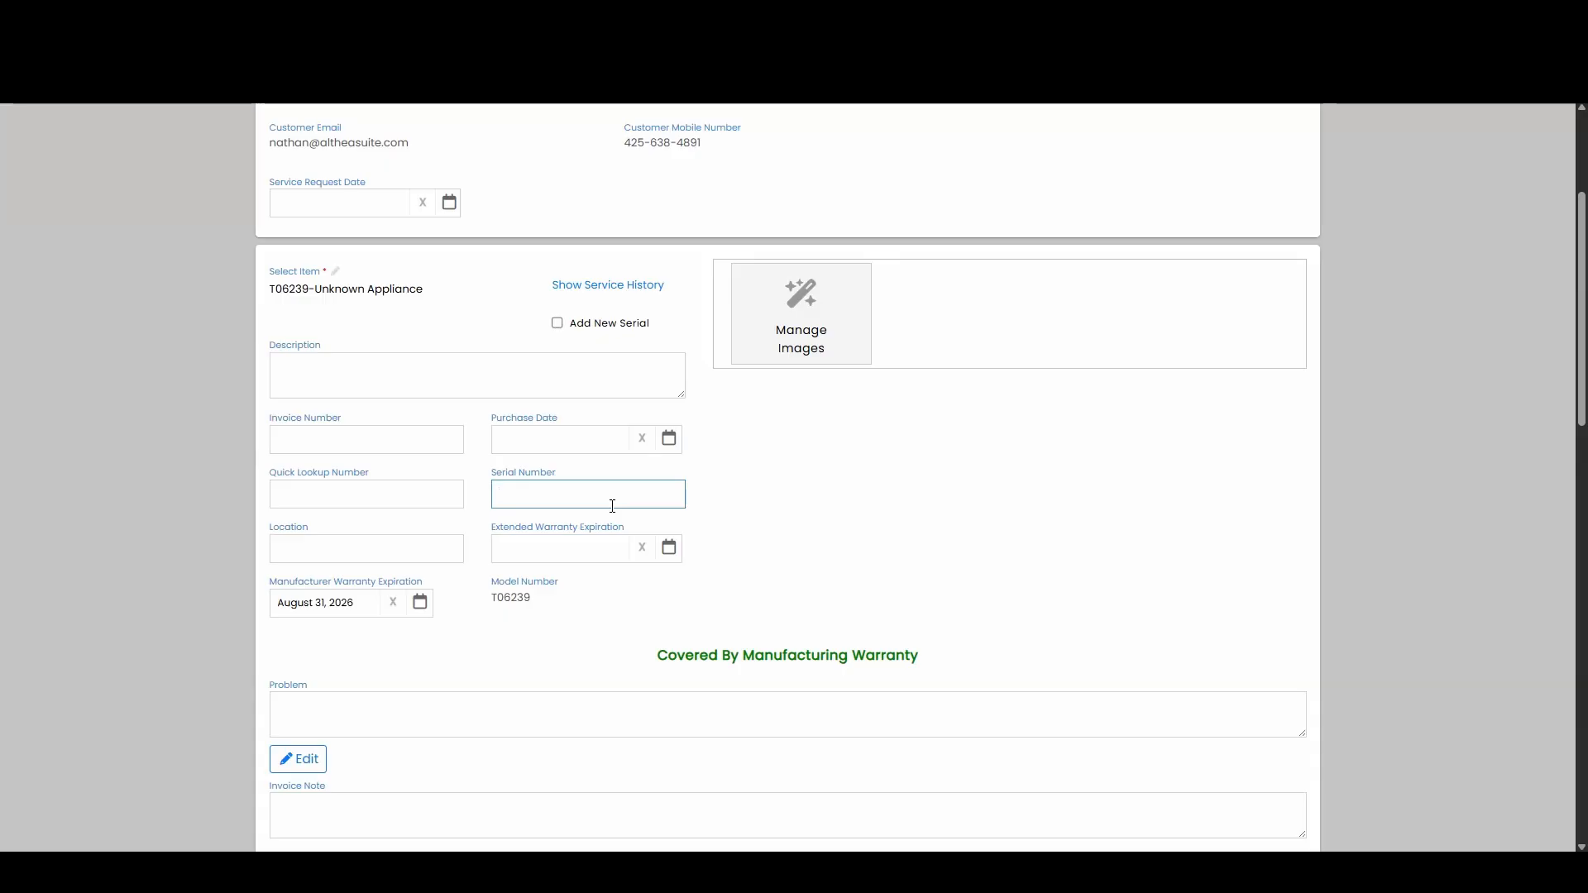
text(VN745783)
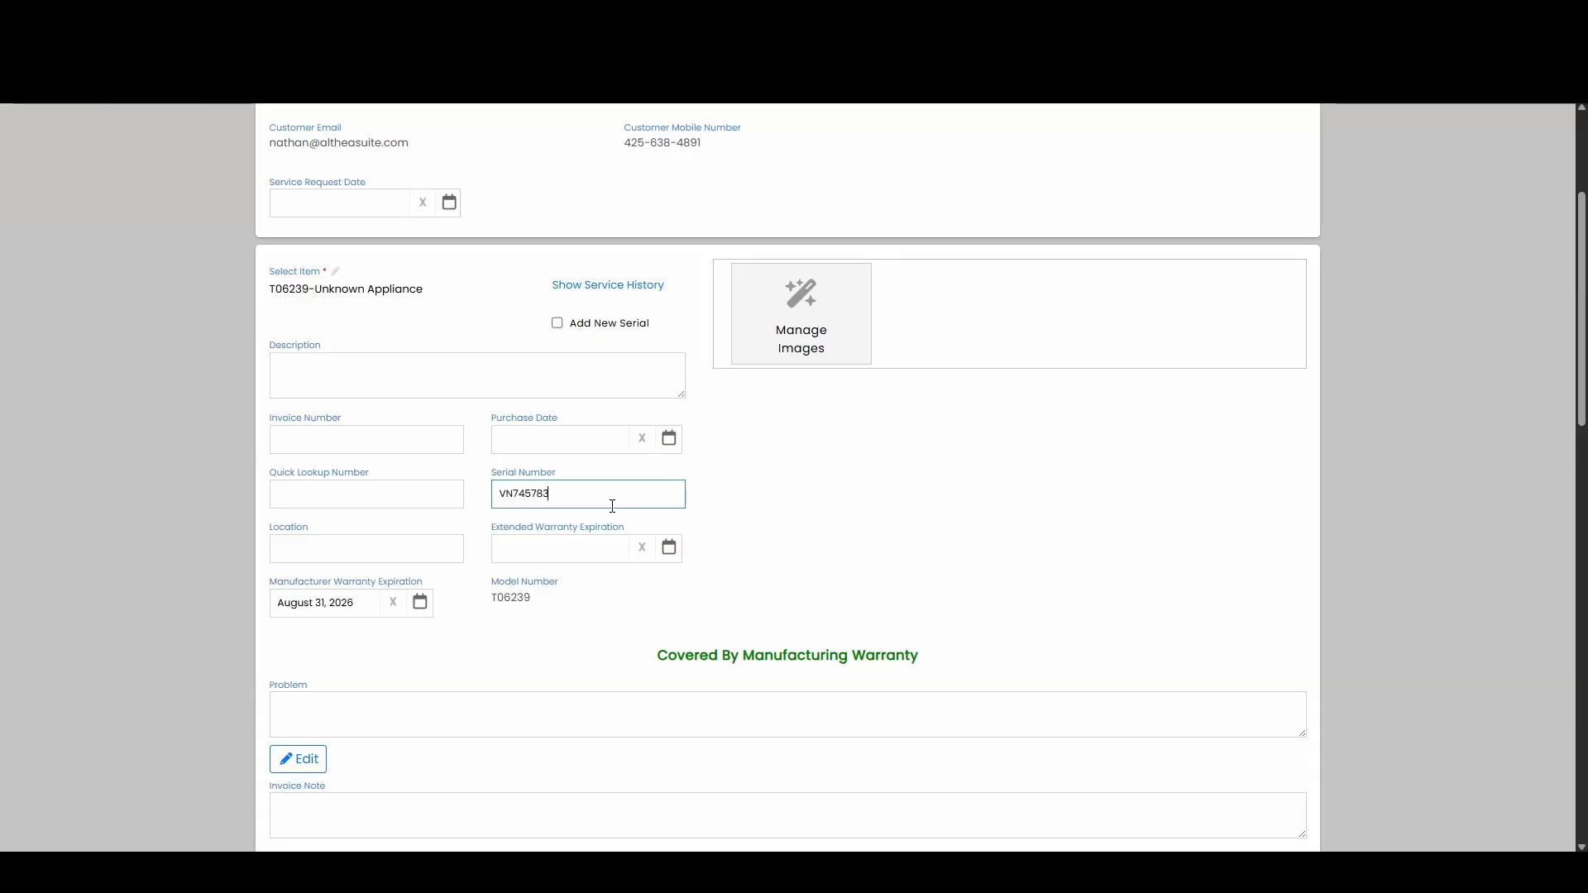
click(776, 503)
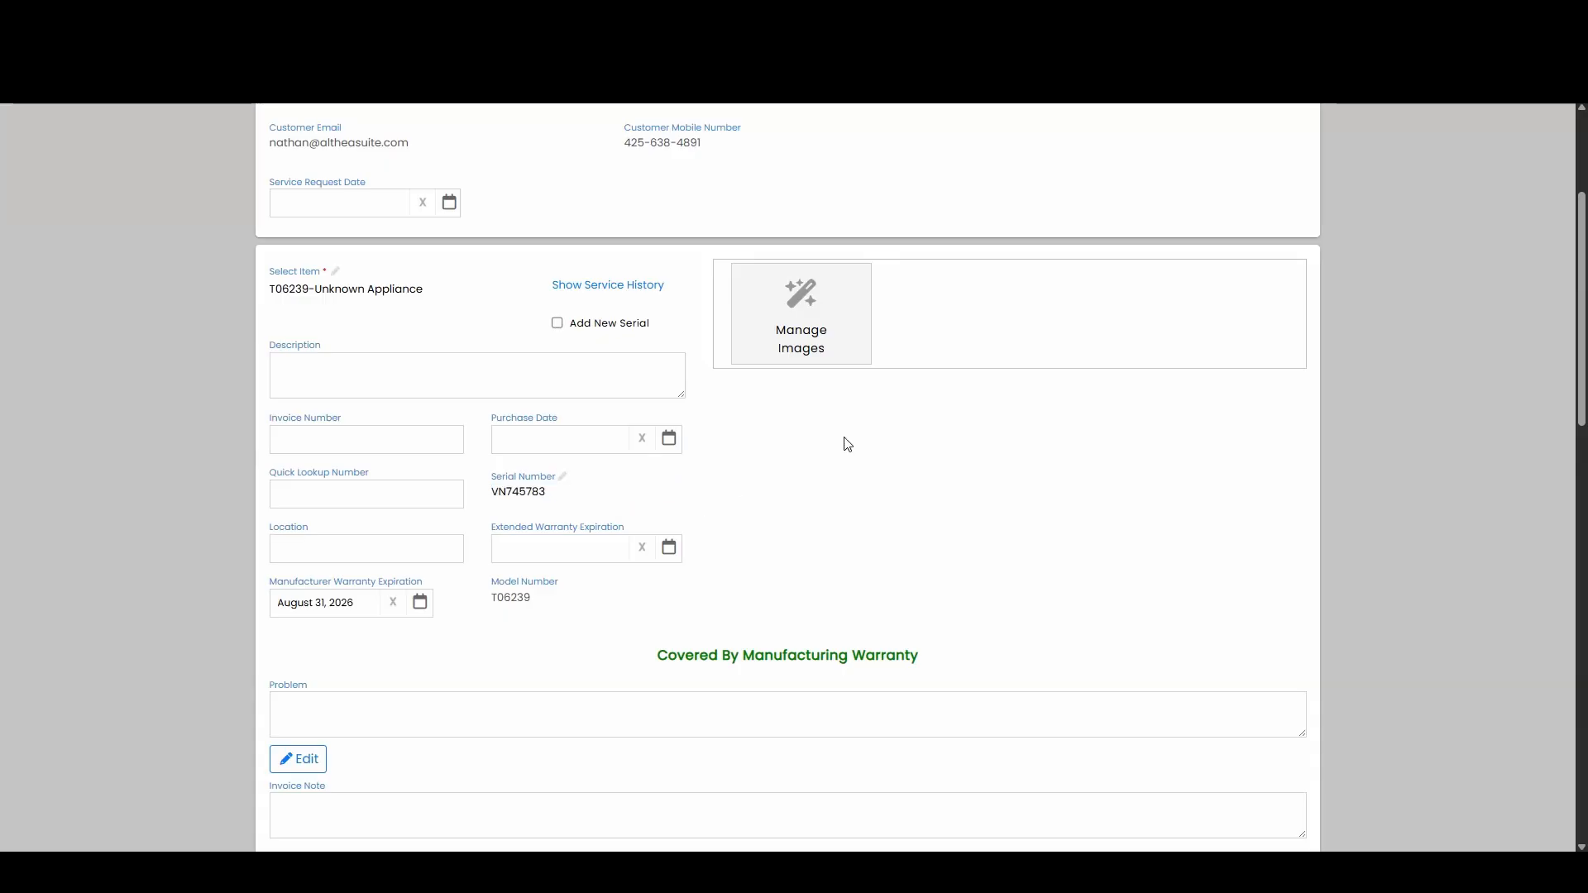
Step: Set the item's purchase date to August 11, 2025
click(668, 438)
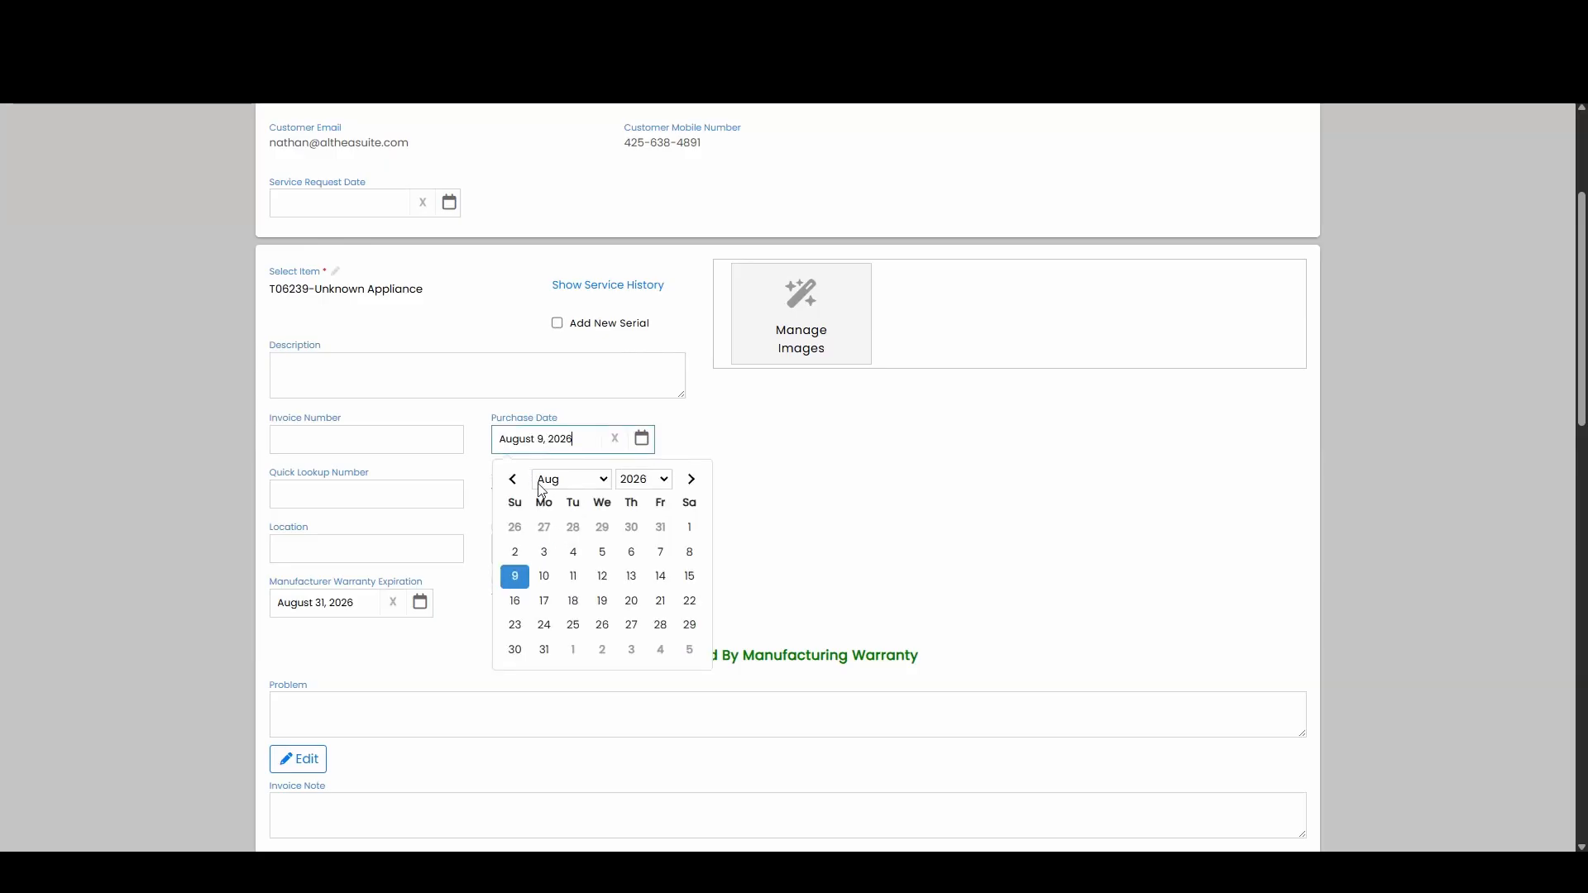
click(514, 481)
click(692, 478)
click(663, 479)
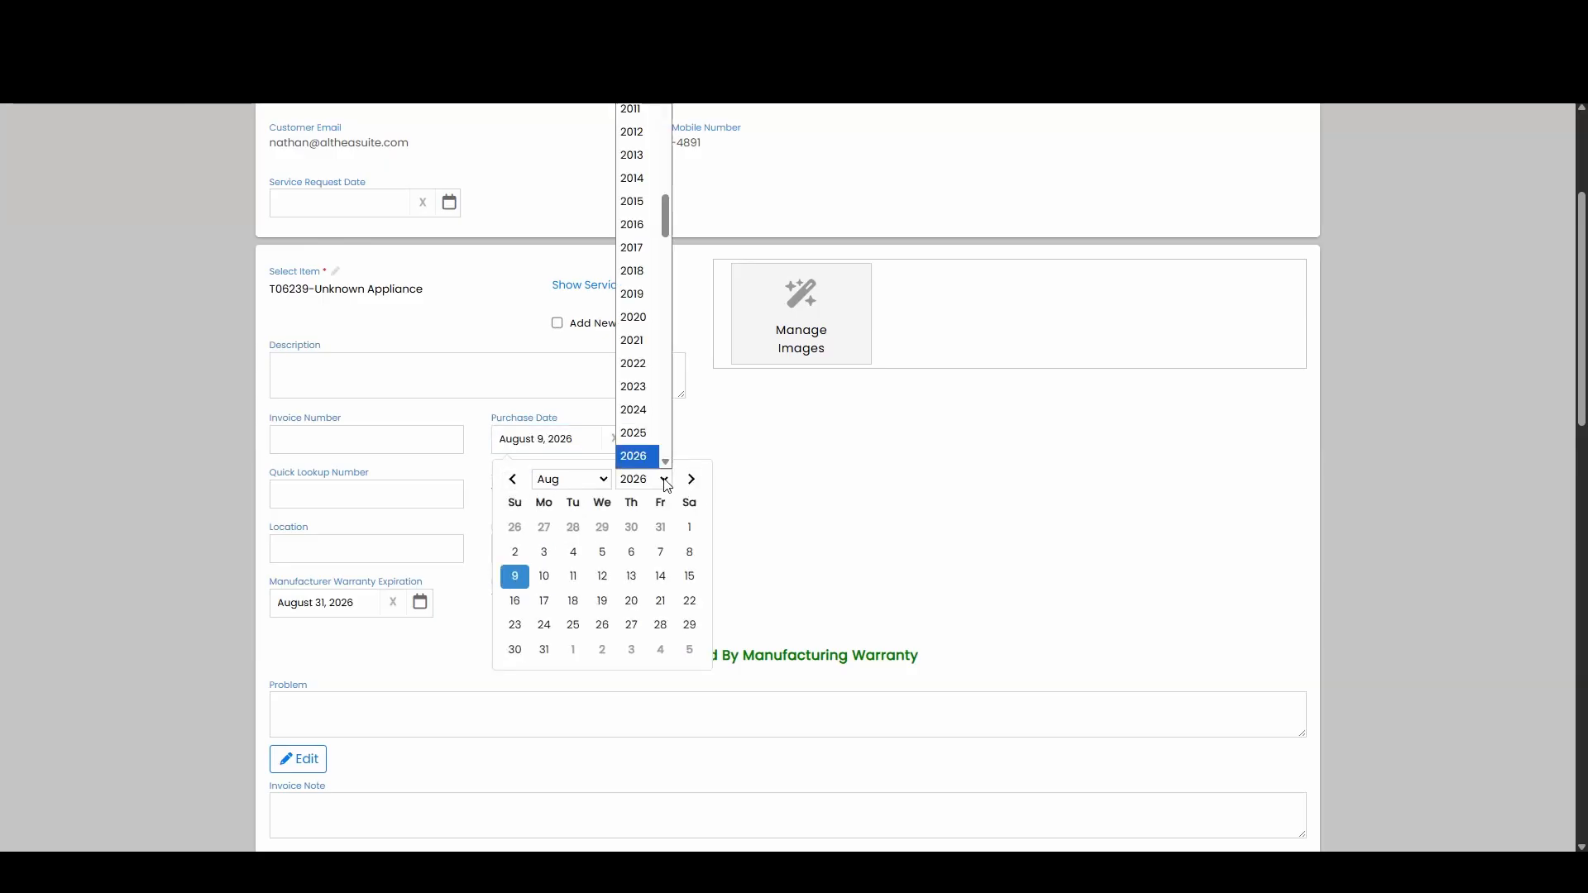
click(636, 429)
click(537, 586)
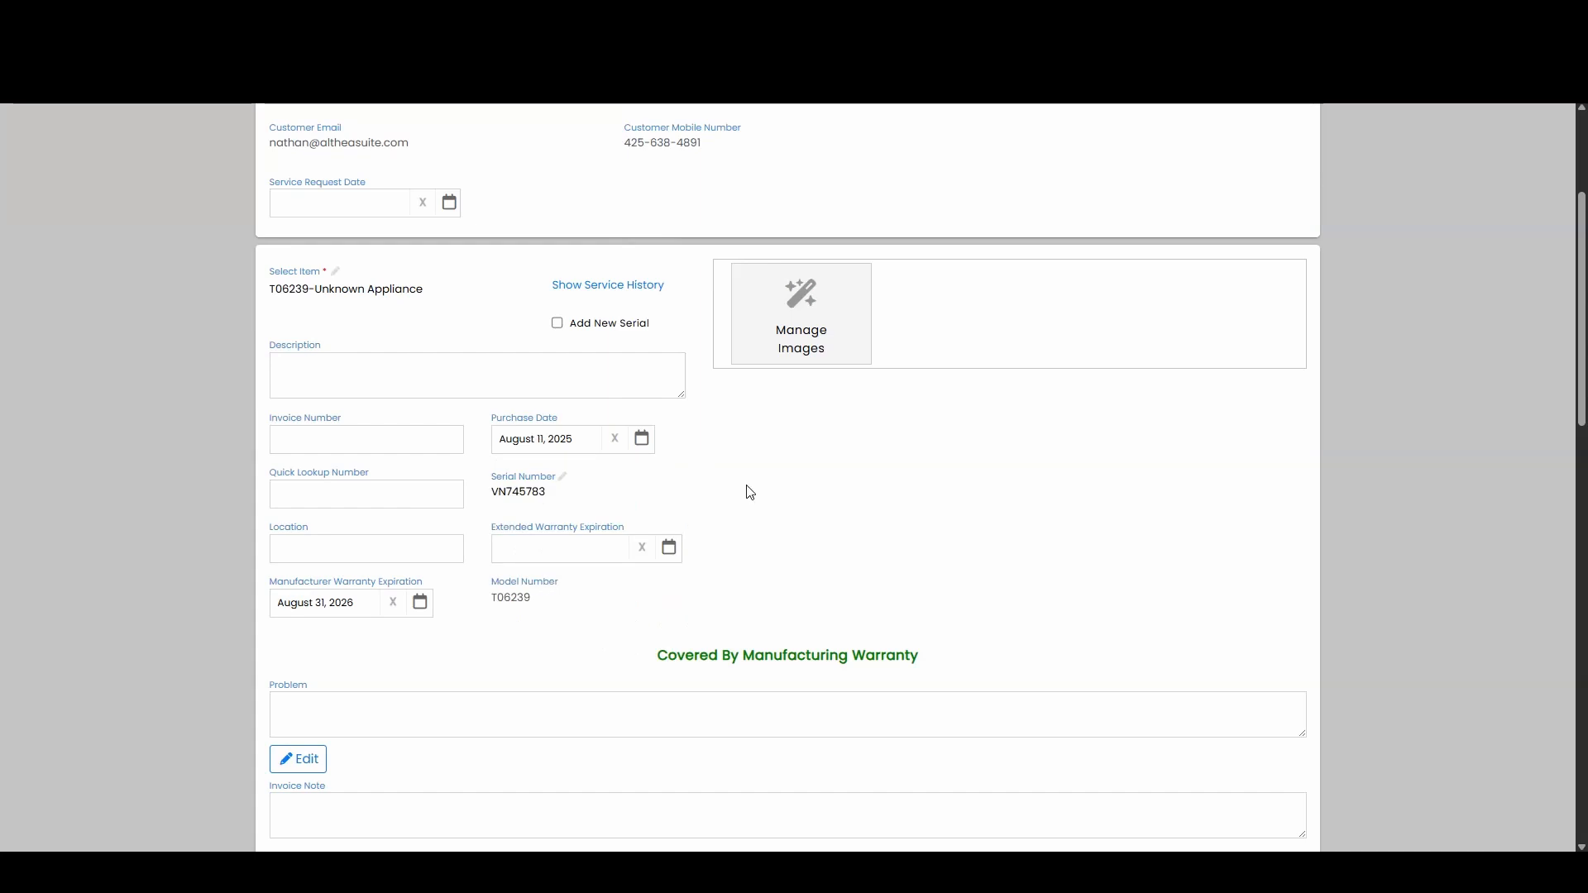
Step: Enter "customer called and it stopped working and leaks." as the problem description for the service item
scroll(707, 464, down, 2)
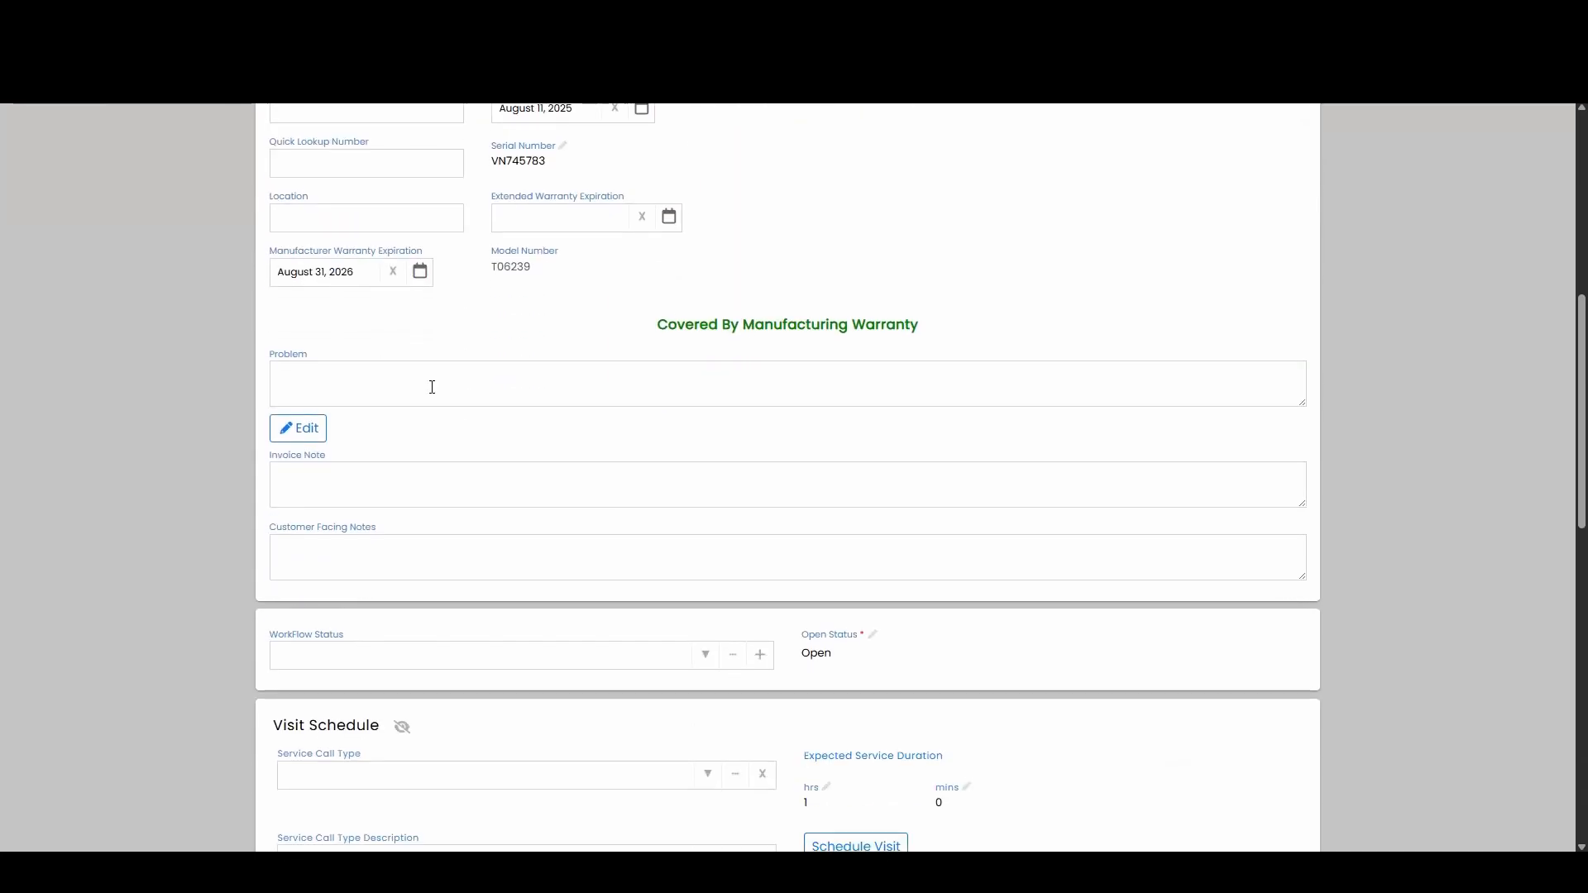
click(433, 387)
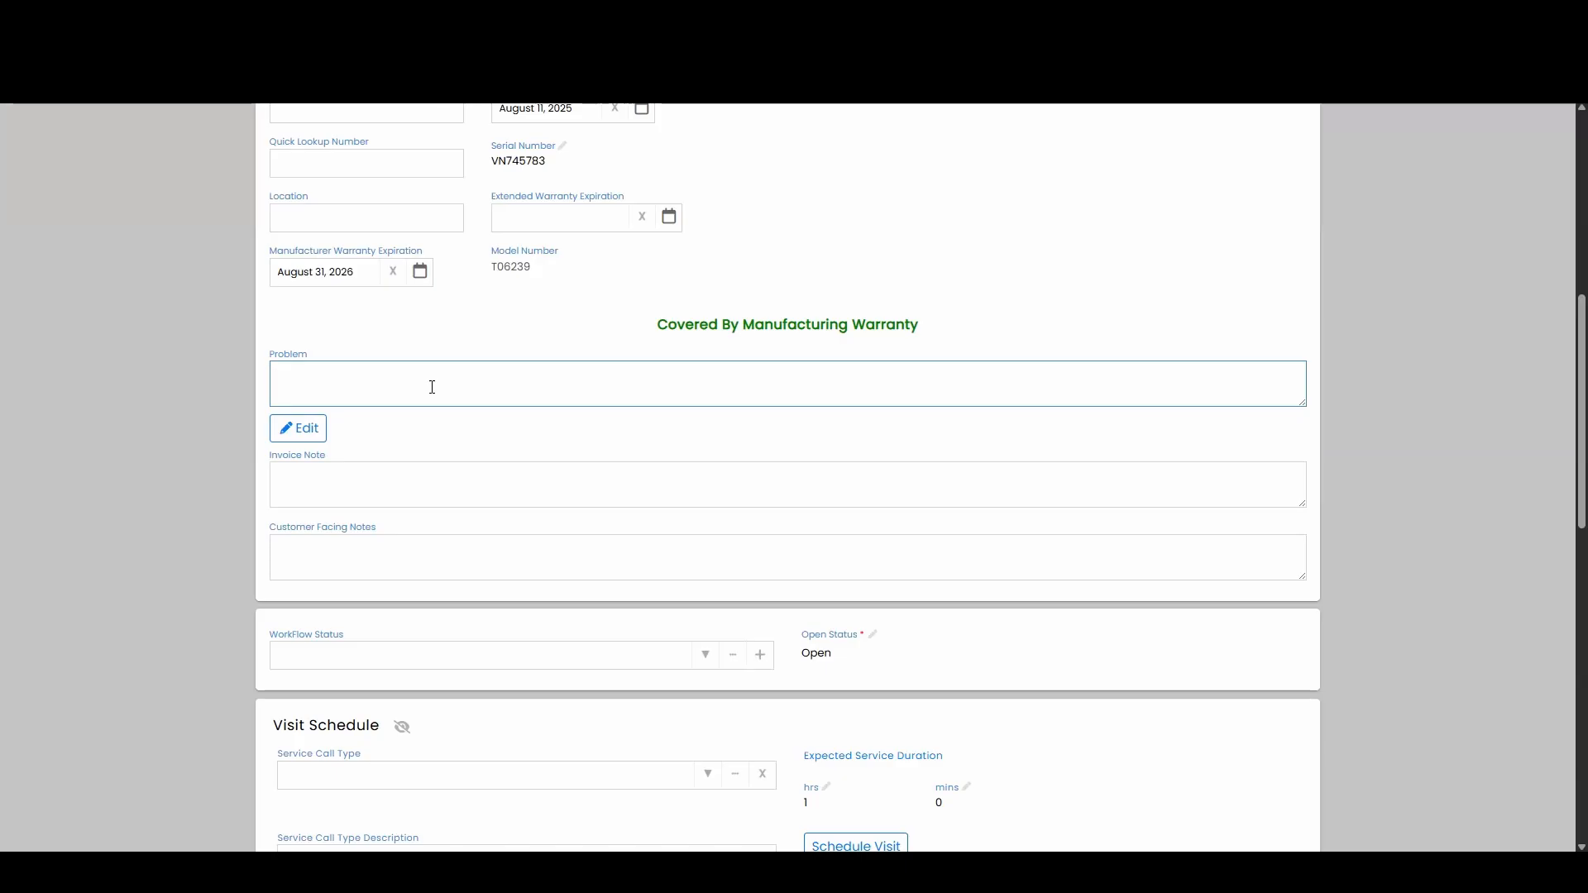
text(customer called and it stopped oworking and leaks)
Step: Examine the invoice note and customer-facing notes fields and the available open status and workflow status options
click(345, 494)
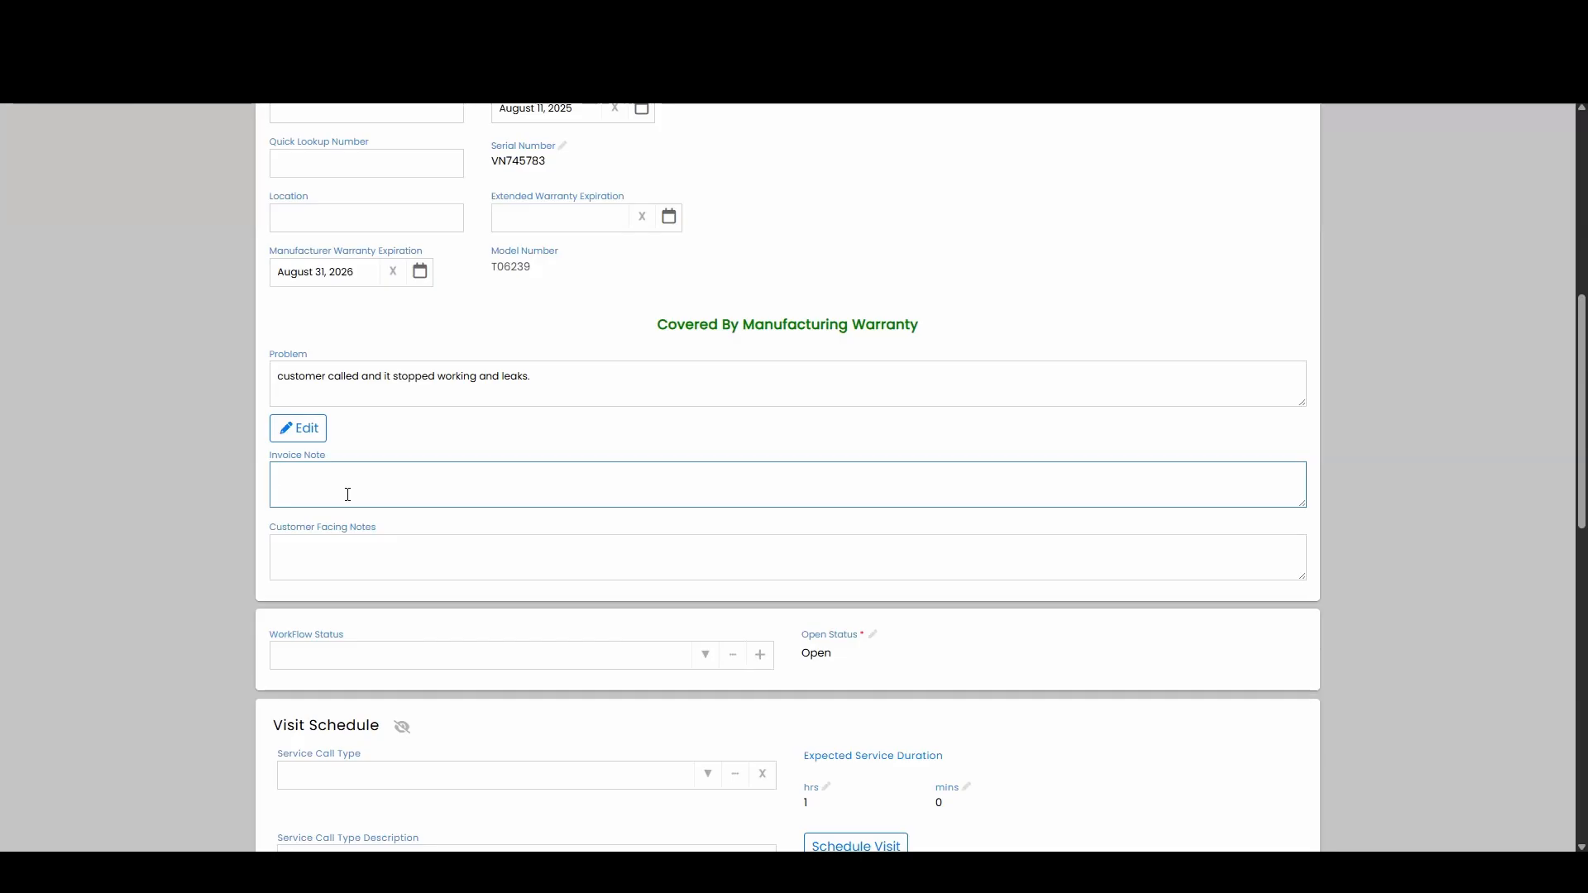
click(318, 557)
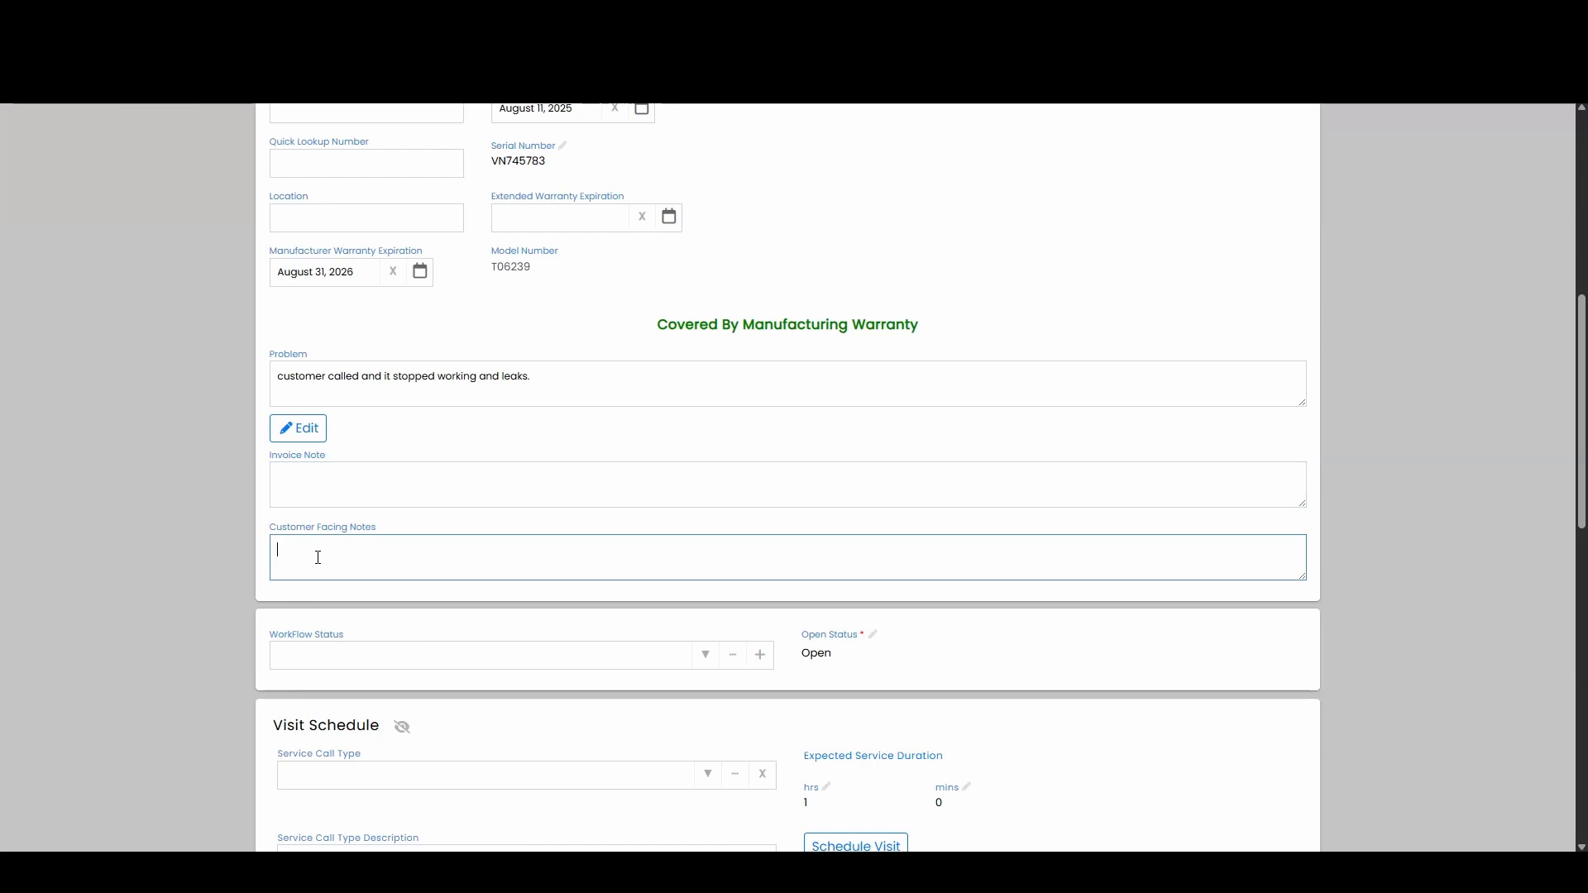
scroll(653, 513, down, 2)
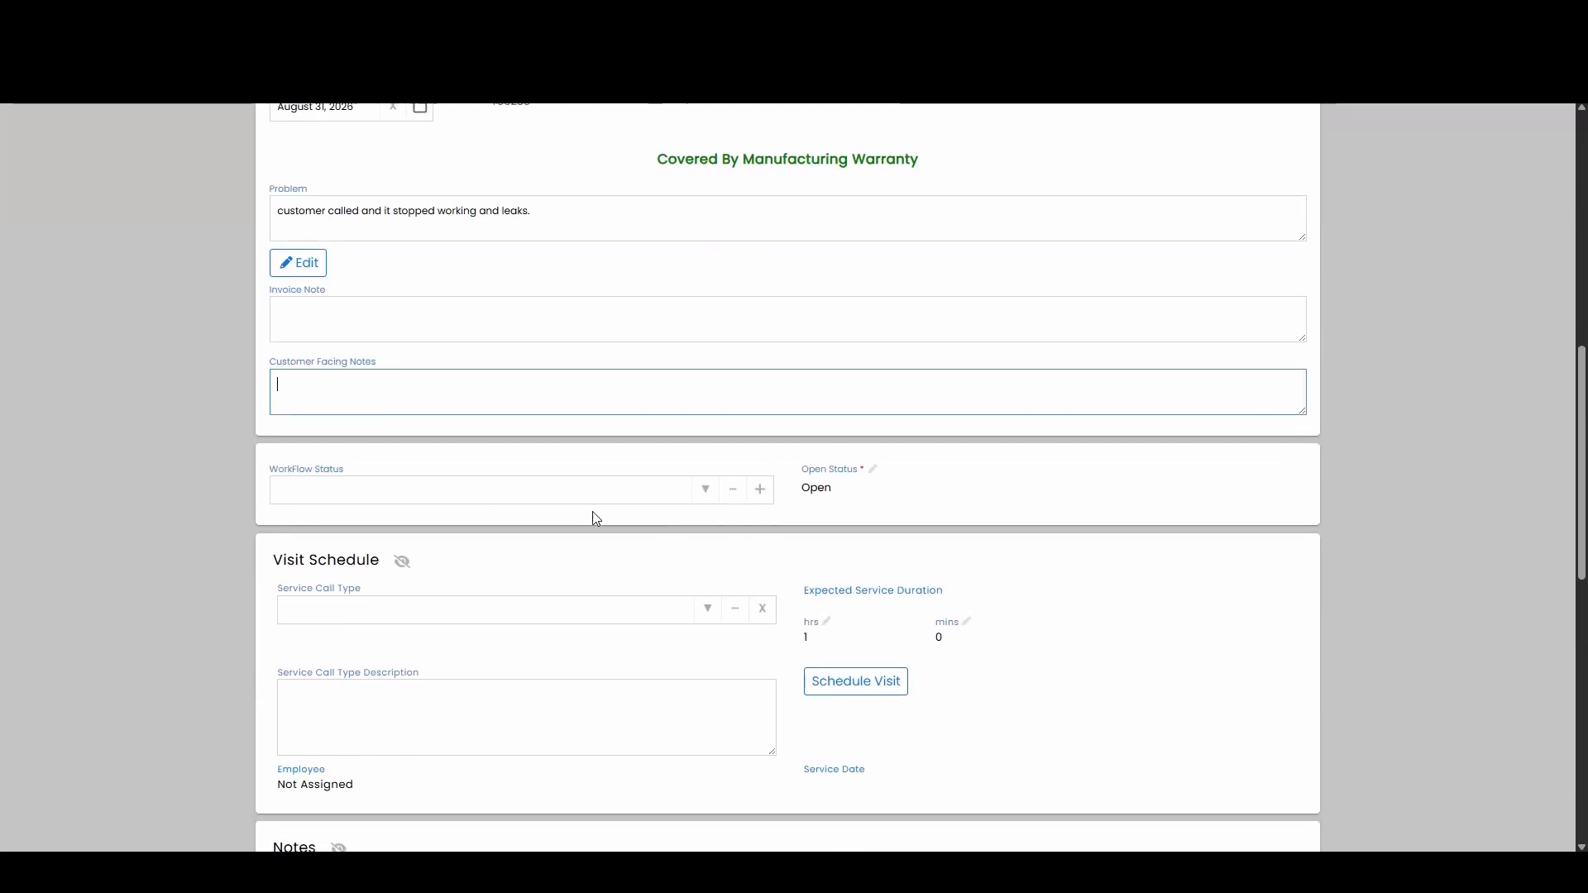
click(496, 495)
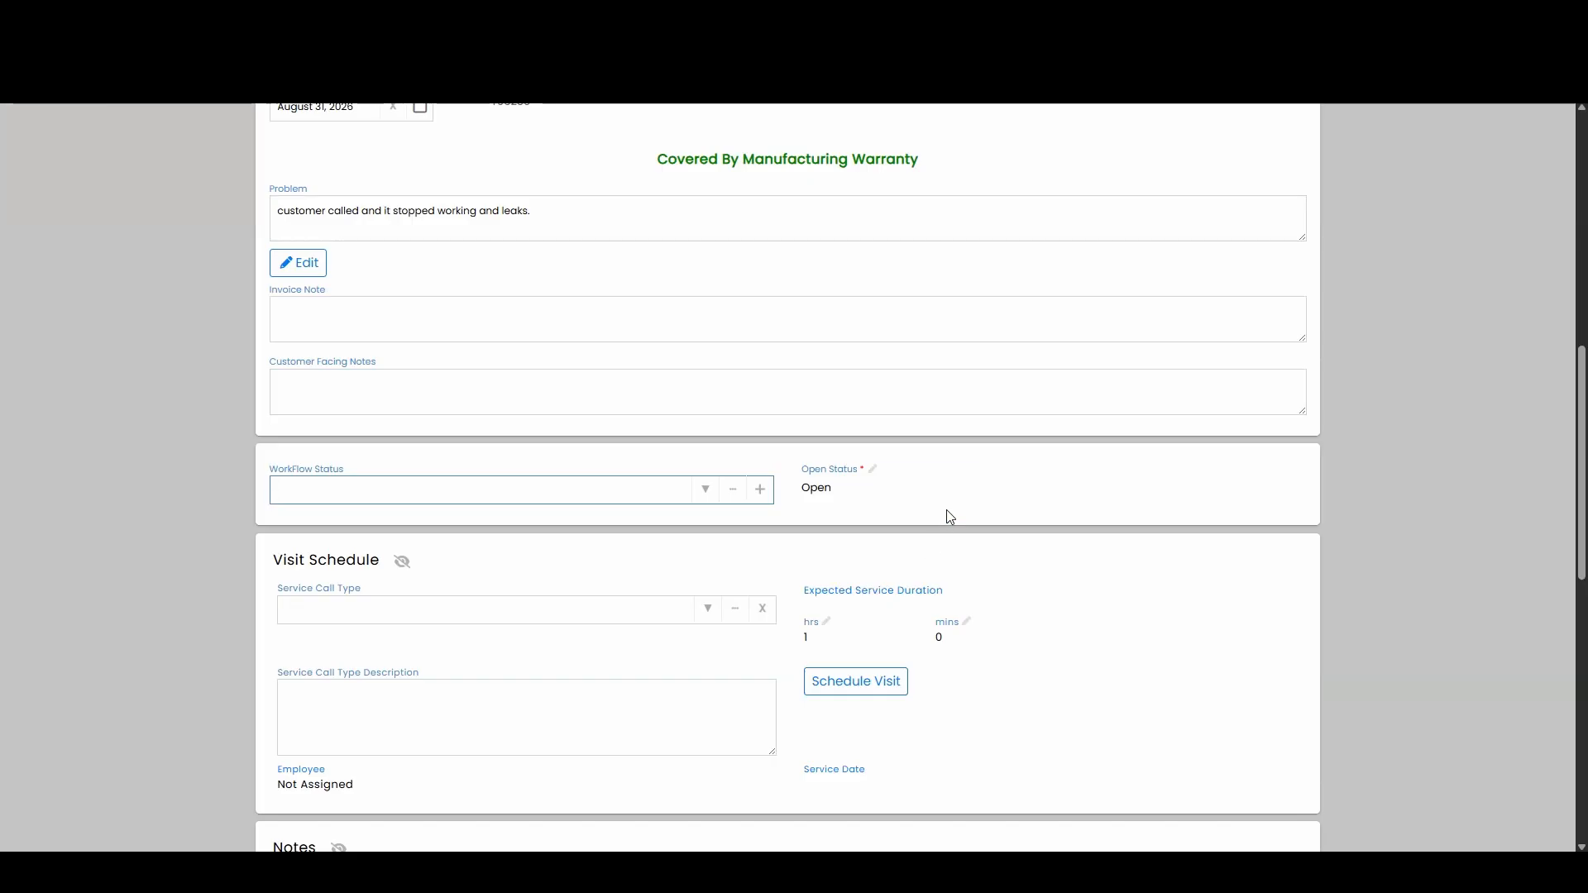
click(968, 493)
click(1266, 490)
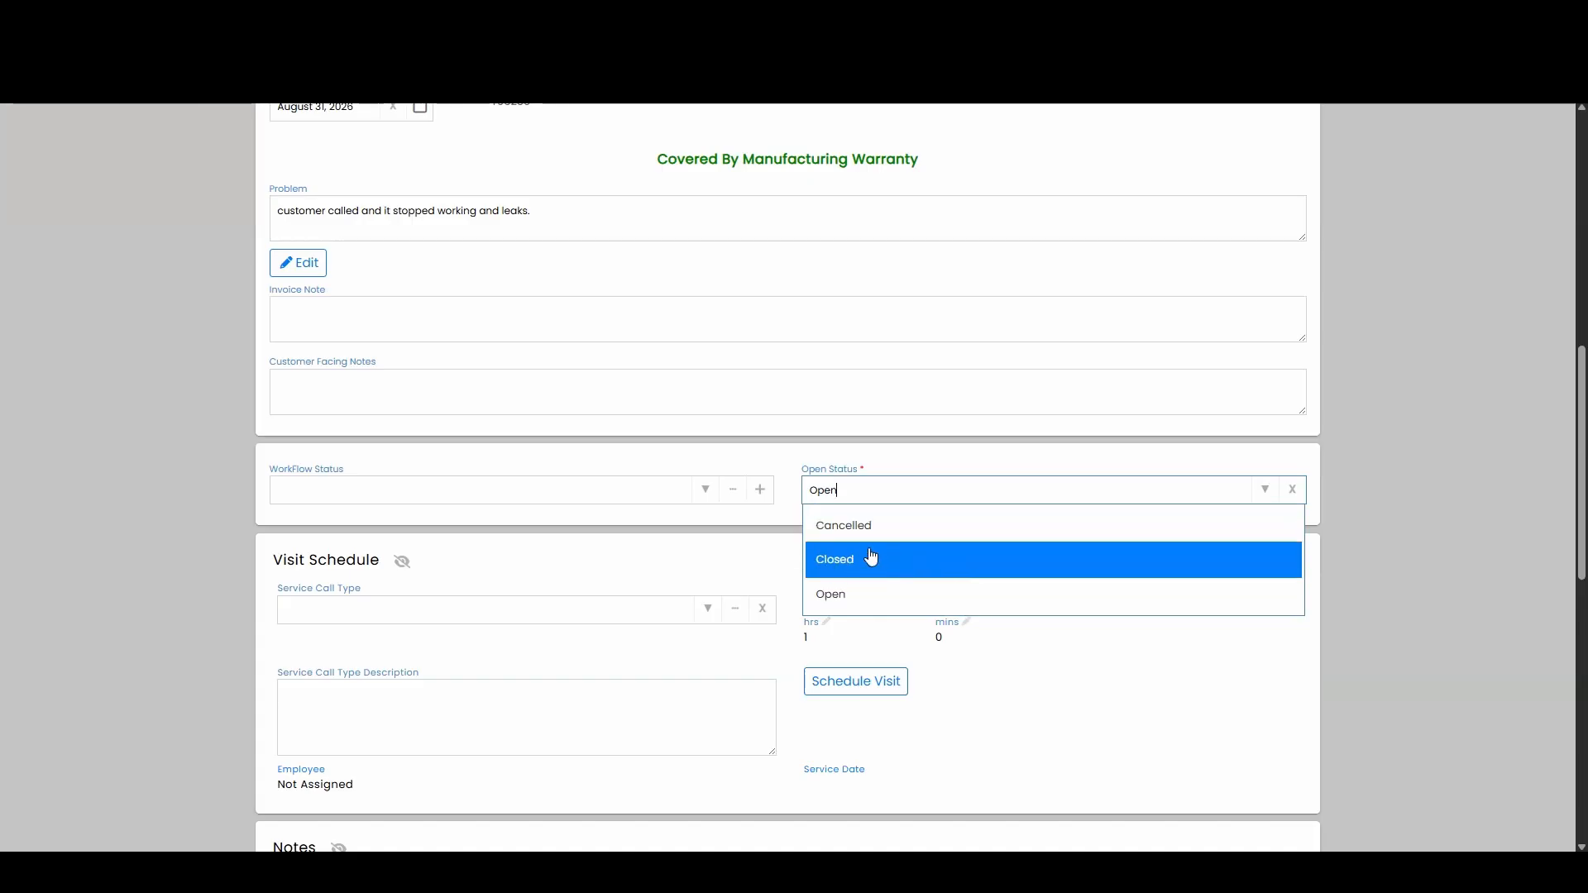
click(637, 561)
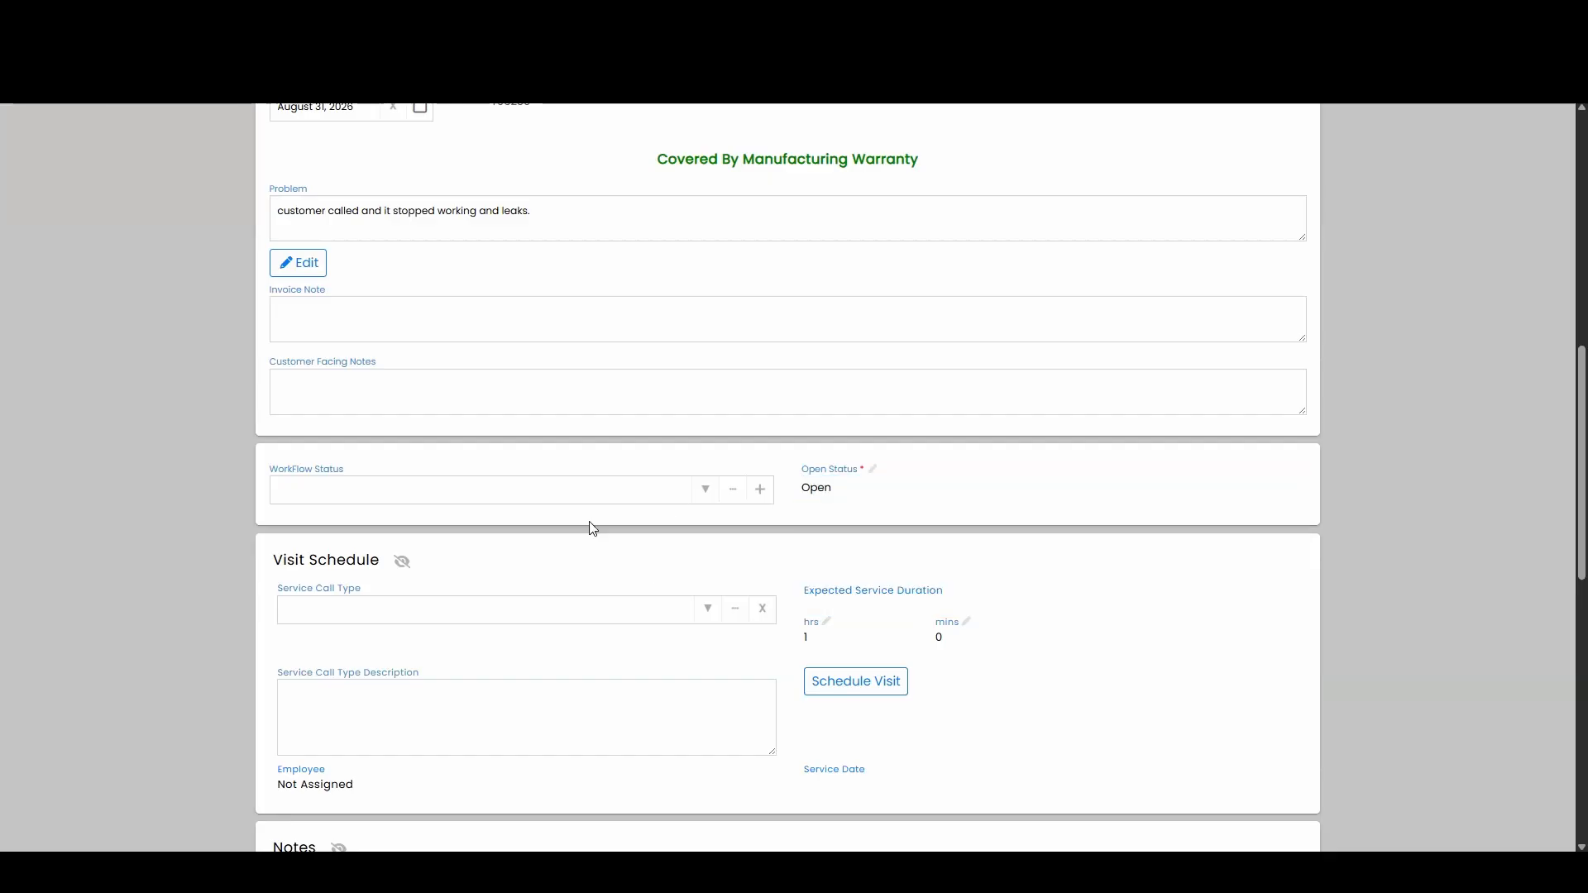
click(704, 497)
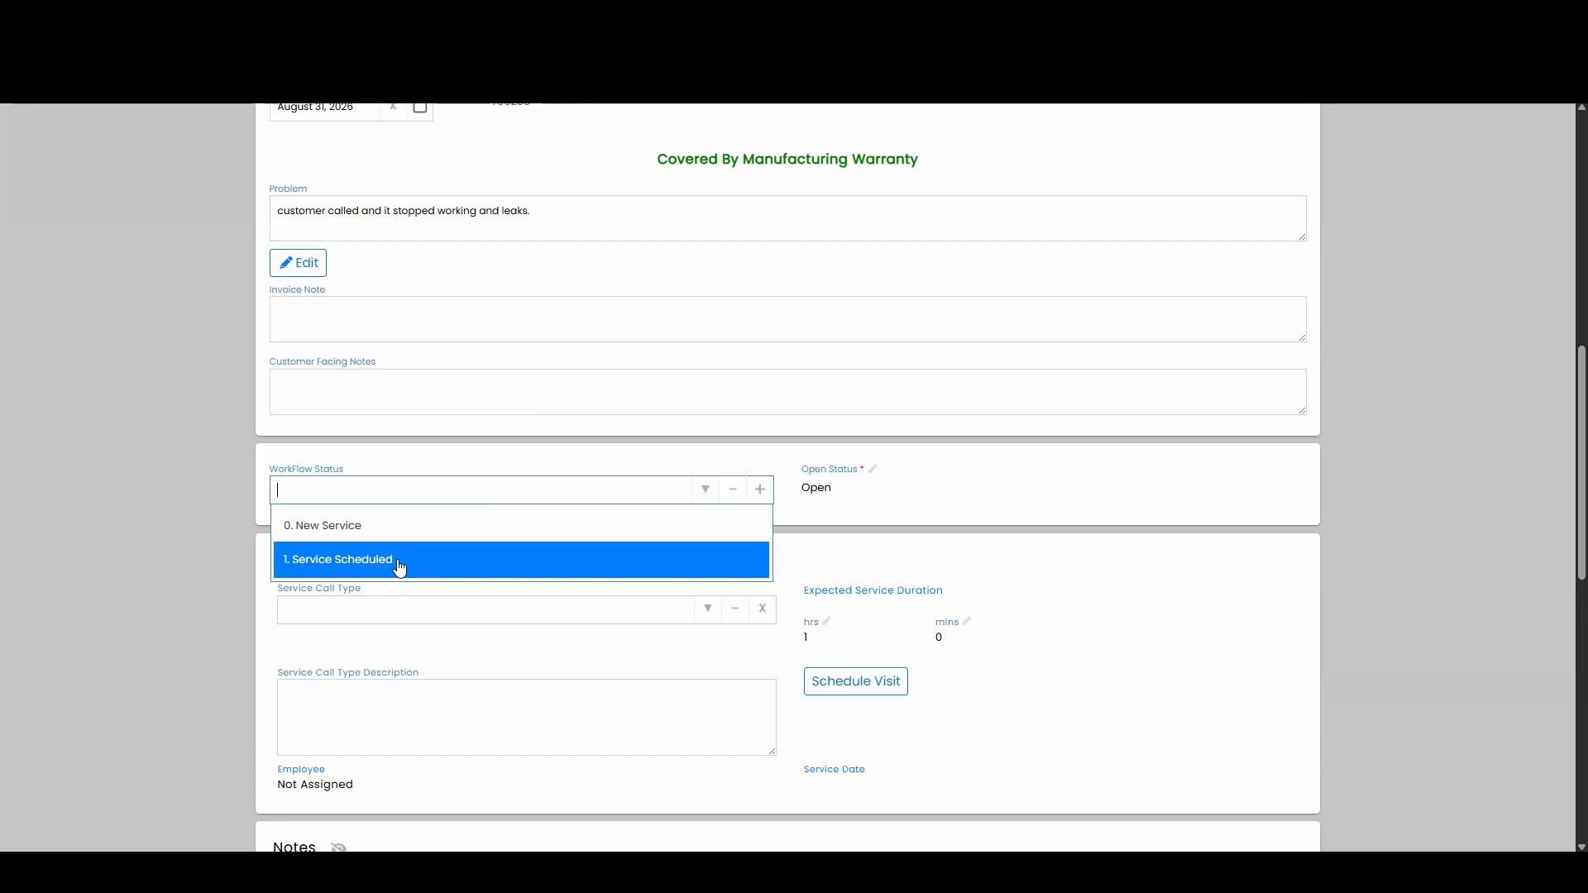
click(229, 511)
Step: Set the visit's service call type to Service Level 1
scroll(229, 510, down, 2)
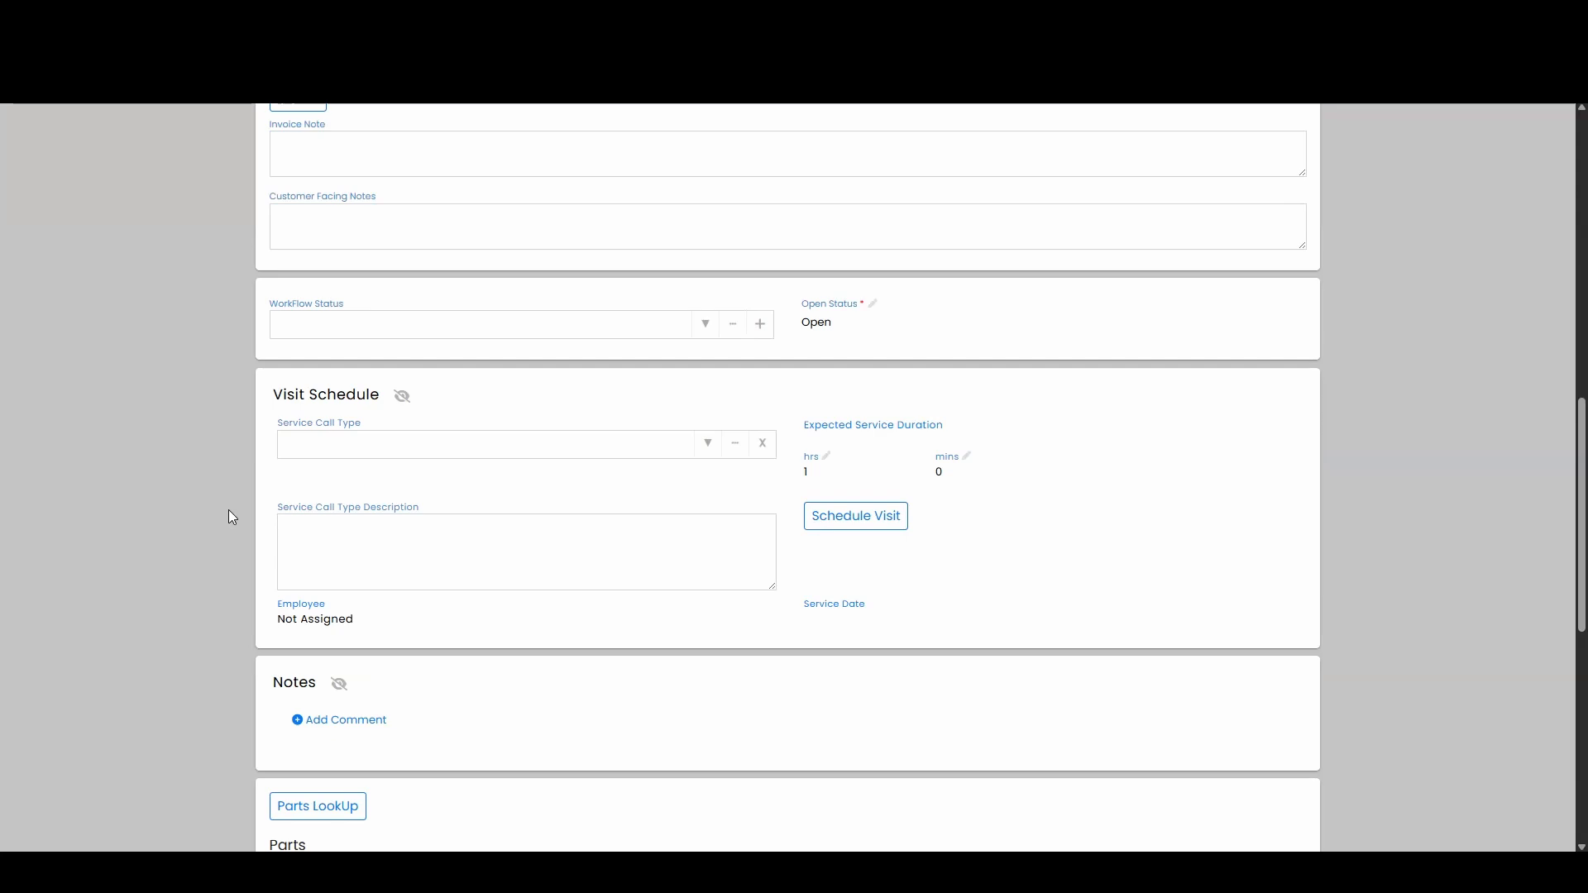
click(708, 447)
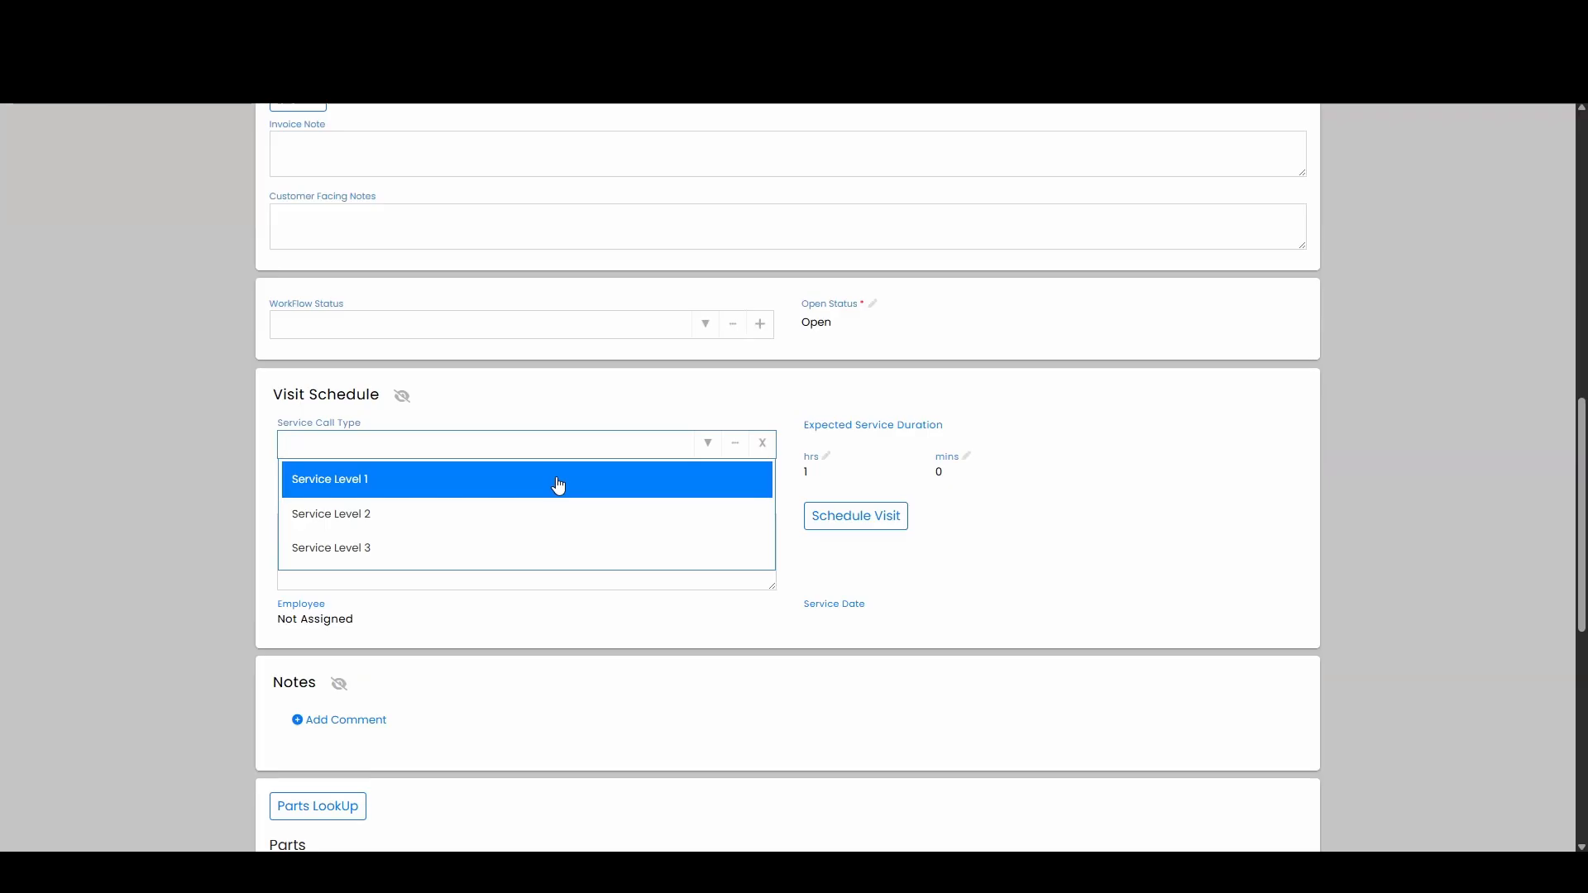
click(463, 487)
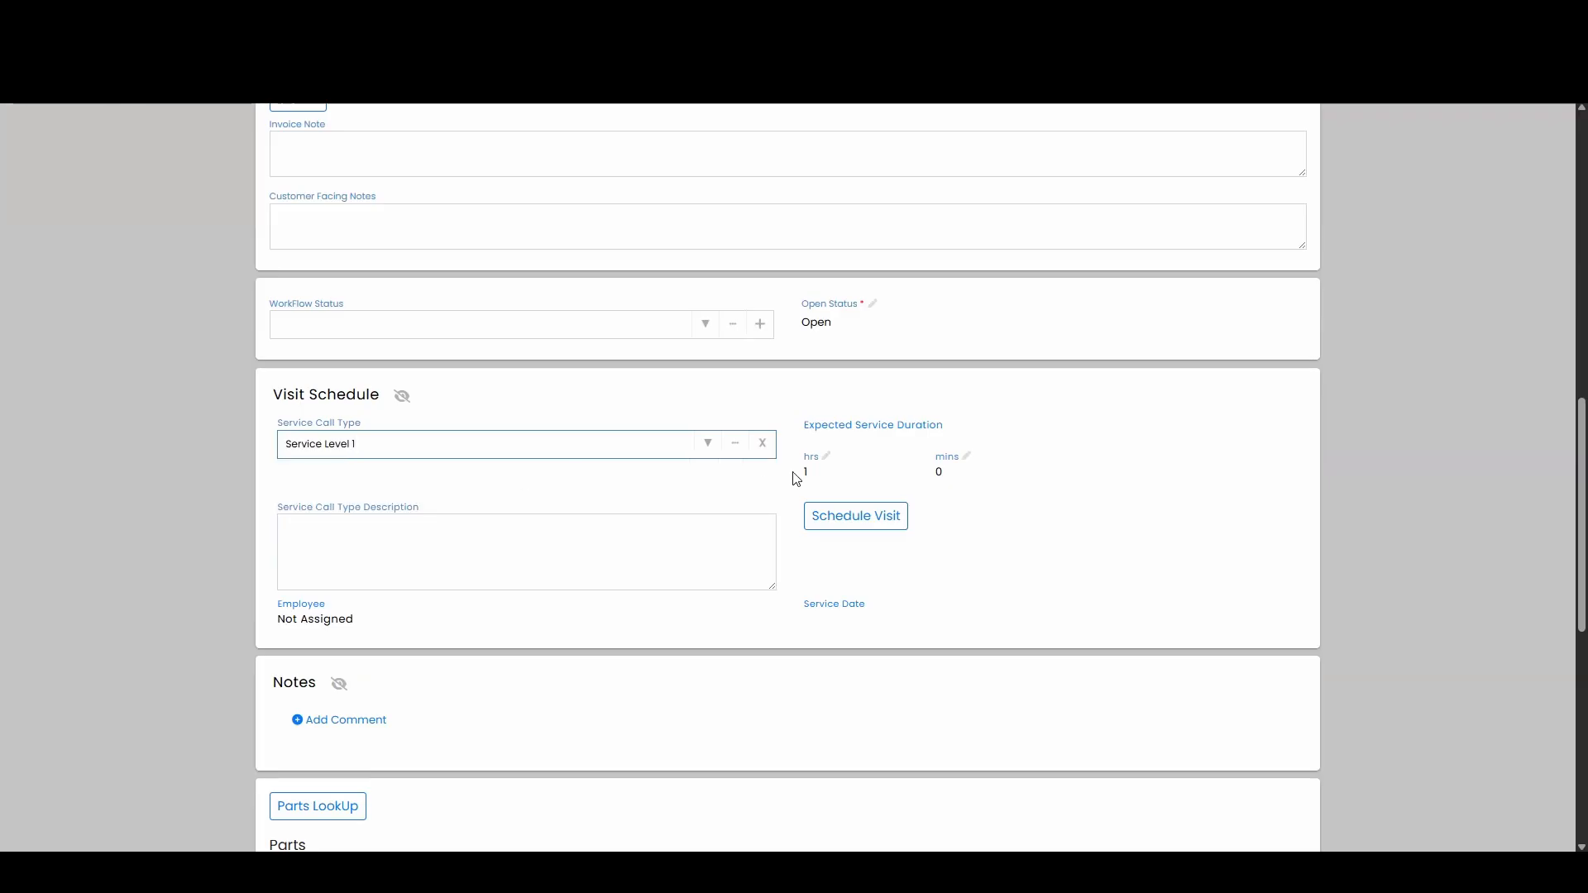
click(707, 447)
click(563, 515)
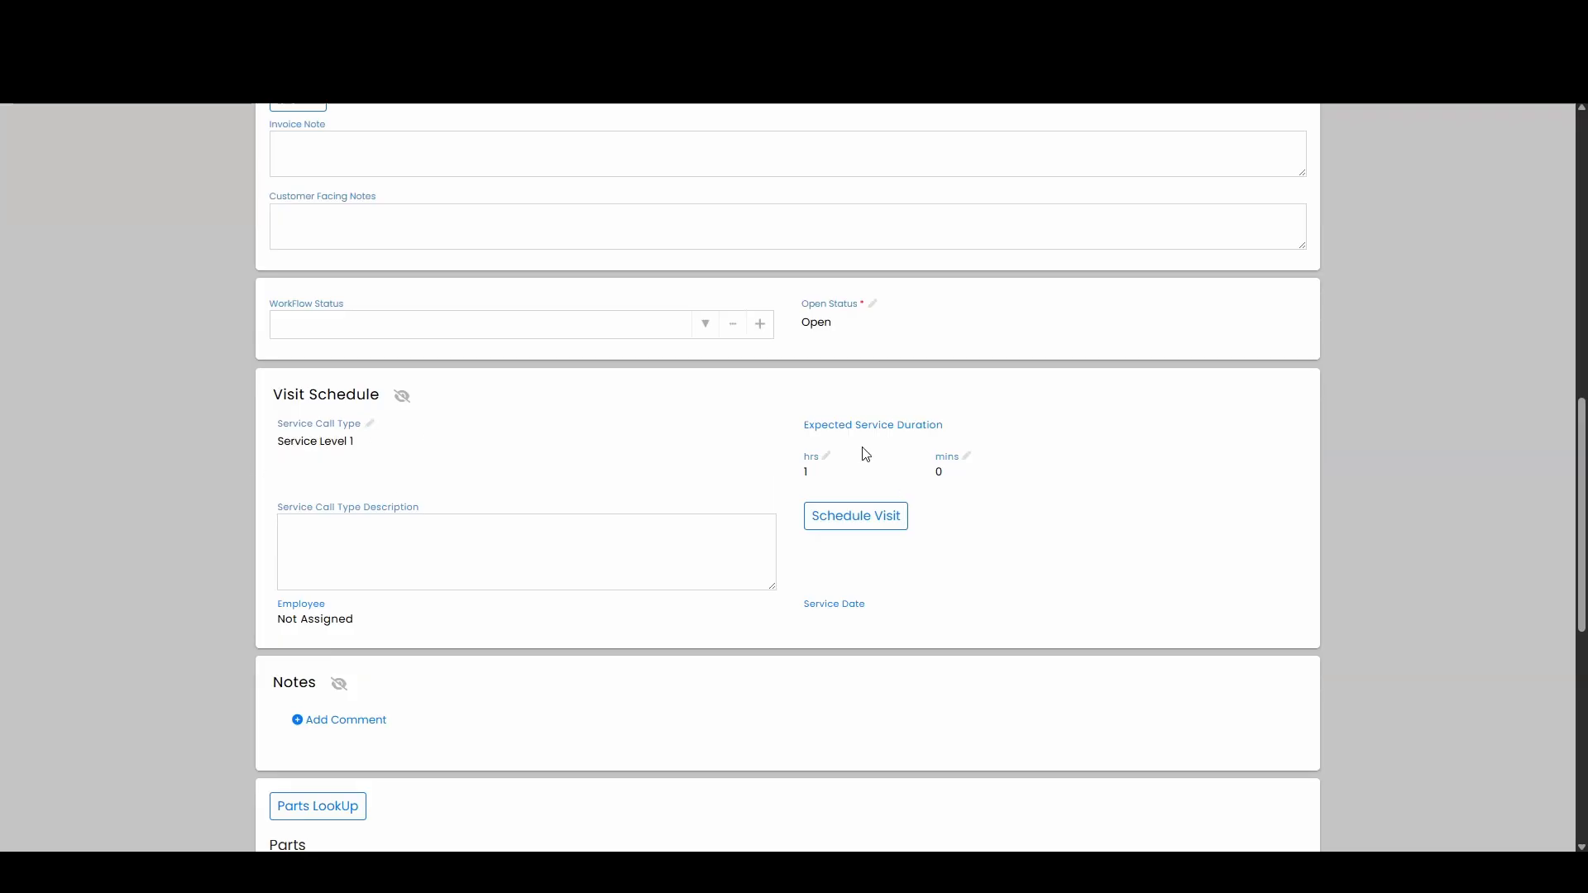
Step: Start scheduling the visit and add the Delivery Charge 1 trip charge with a service charge of $29.99
click(844, 530)
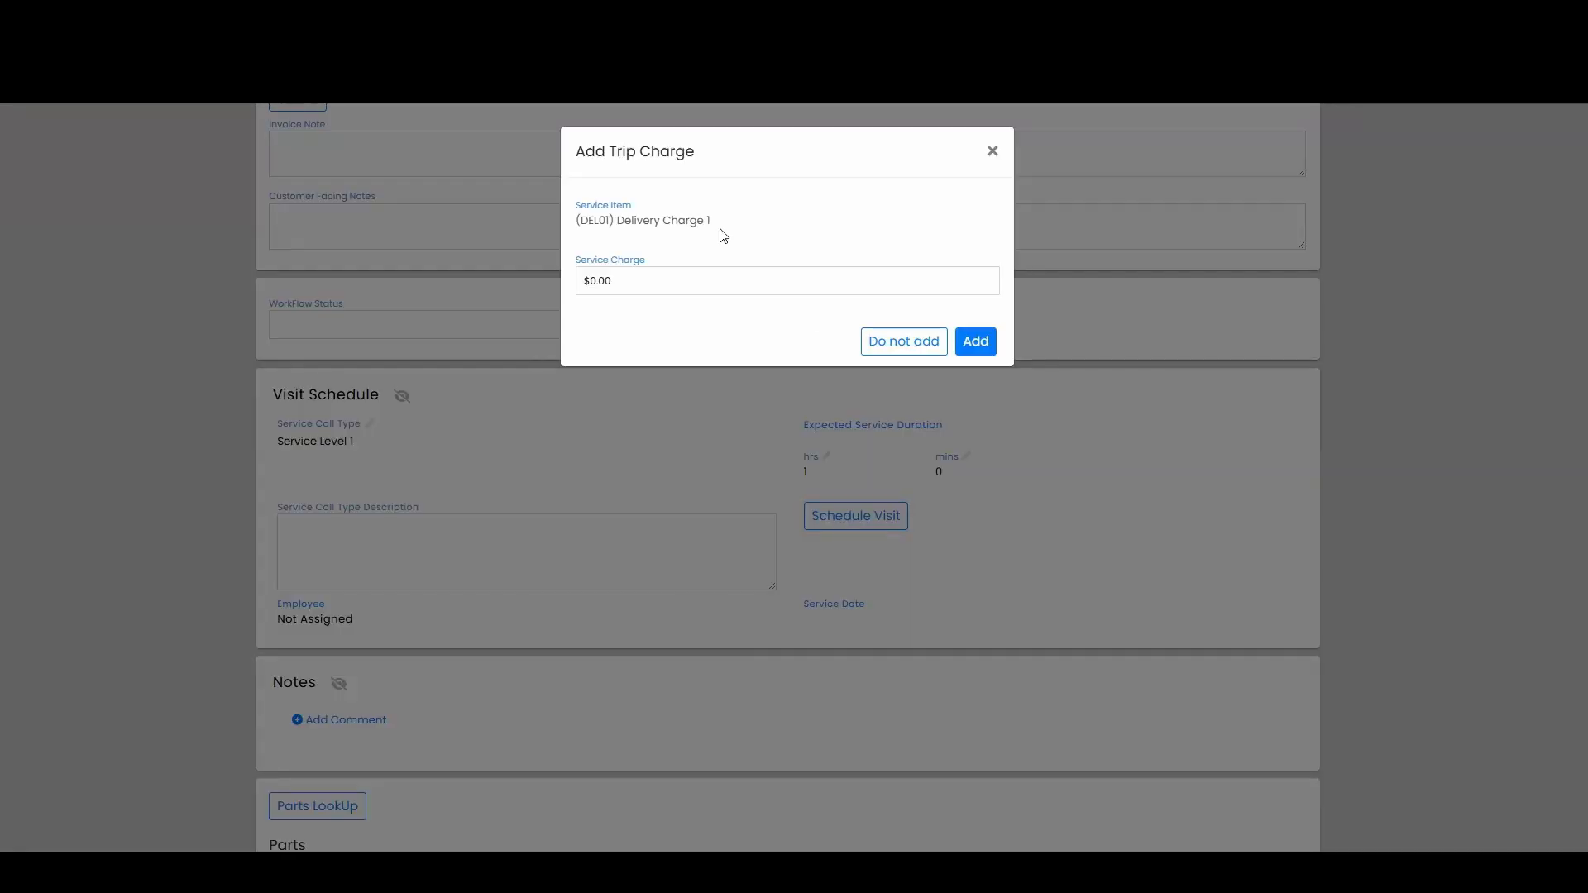
click(673, 281)
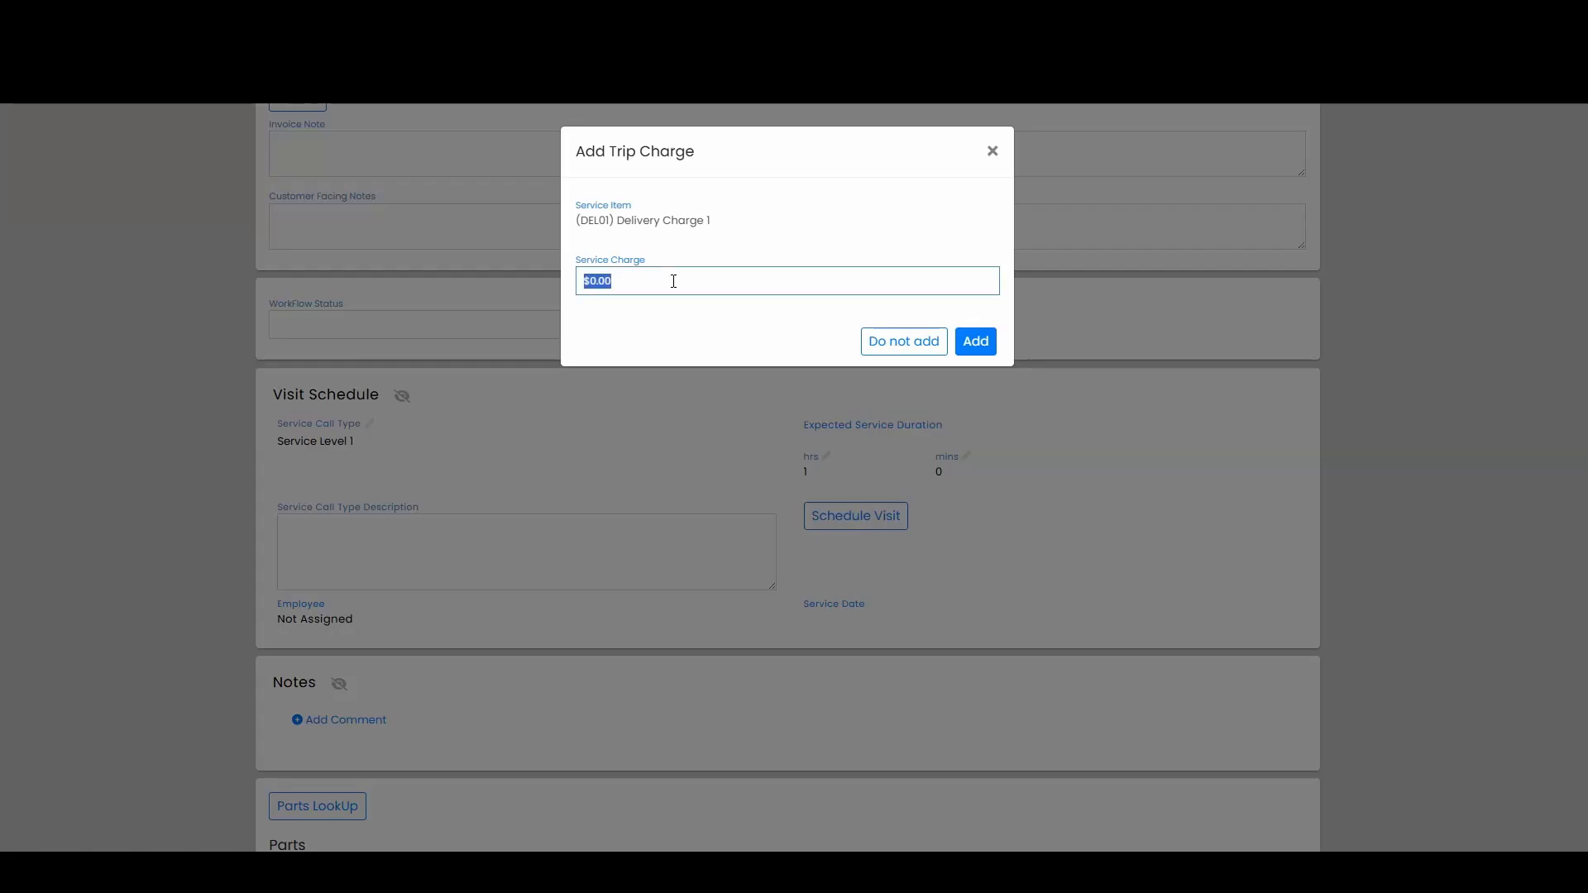
text(29.99)
click(792, 339)
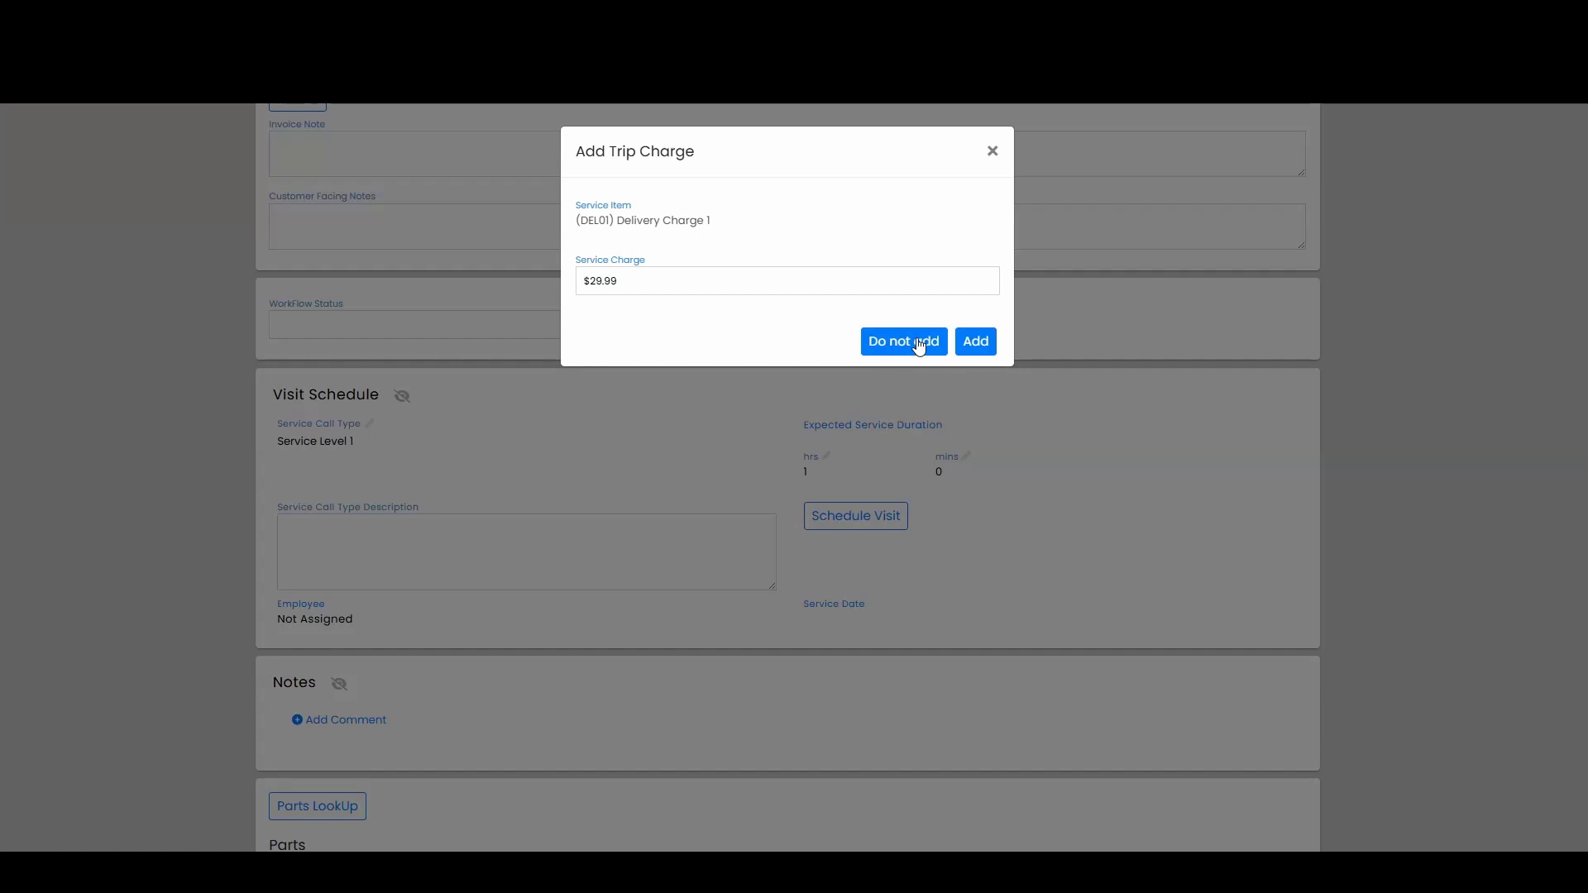
click(974, 344)
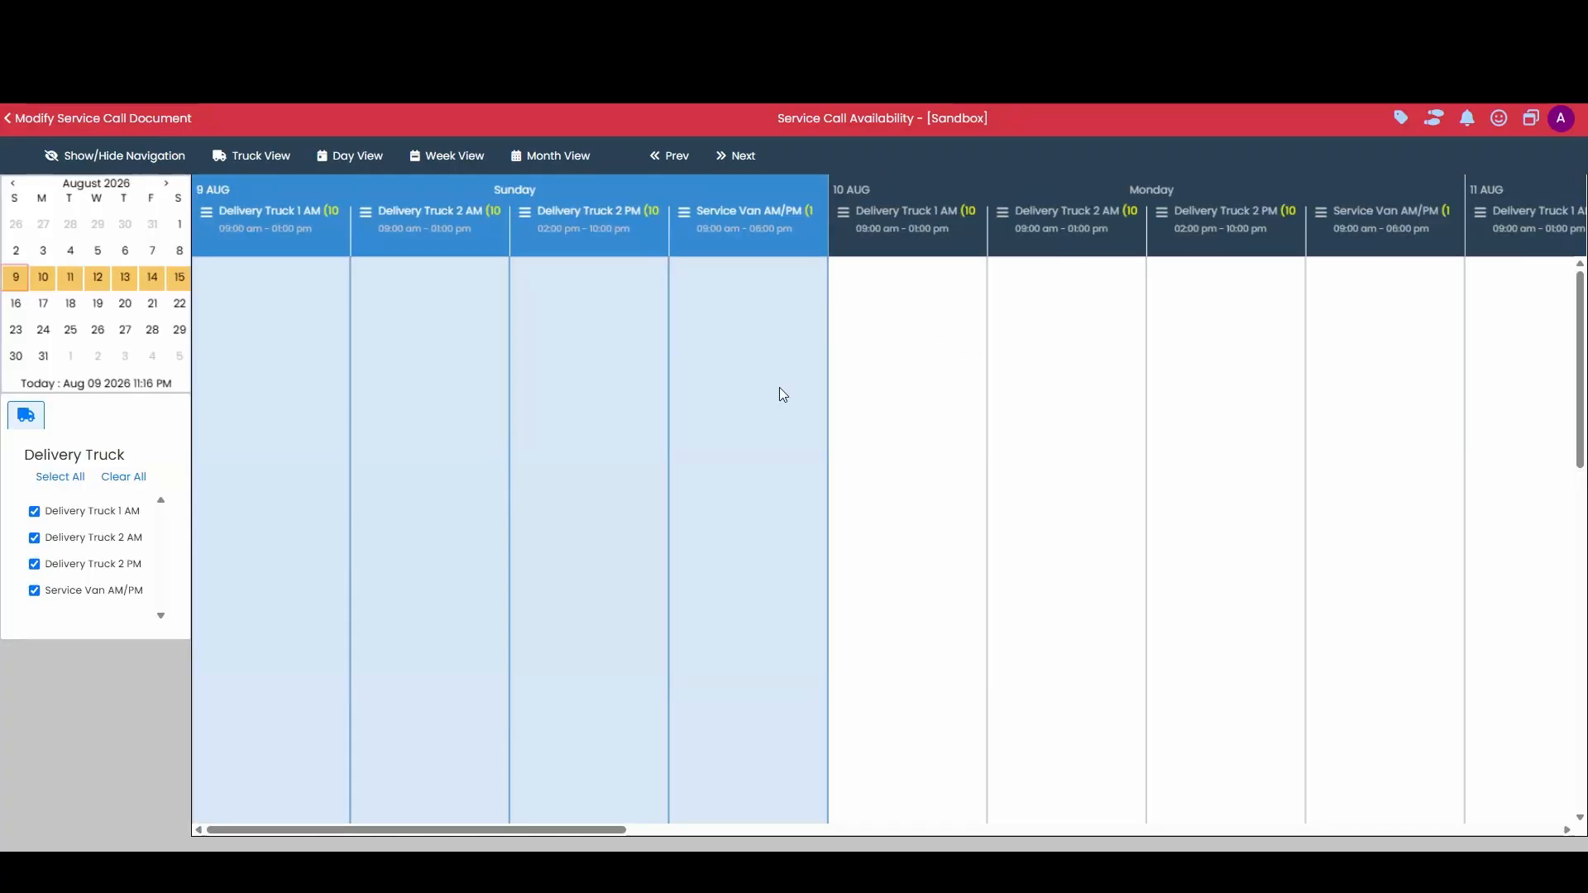
Step: Hide the three delivery trucks in the availability calendar so only Service Van AM/PM is shown
click(34, 511)
click(34, 537)
click(34, 564)
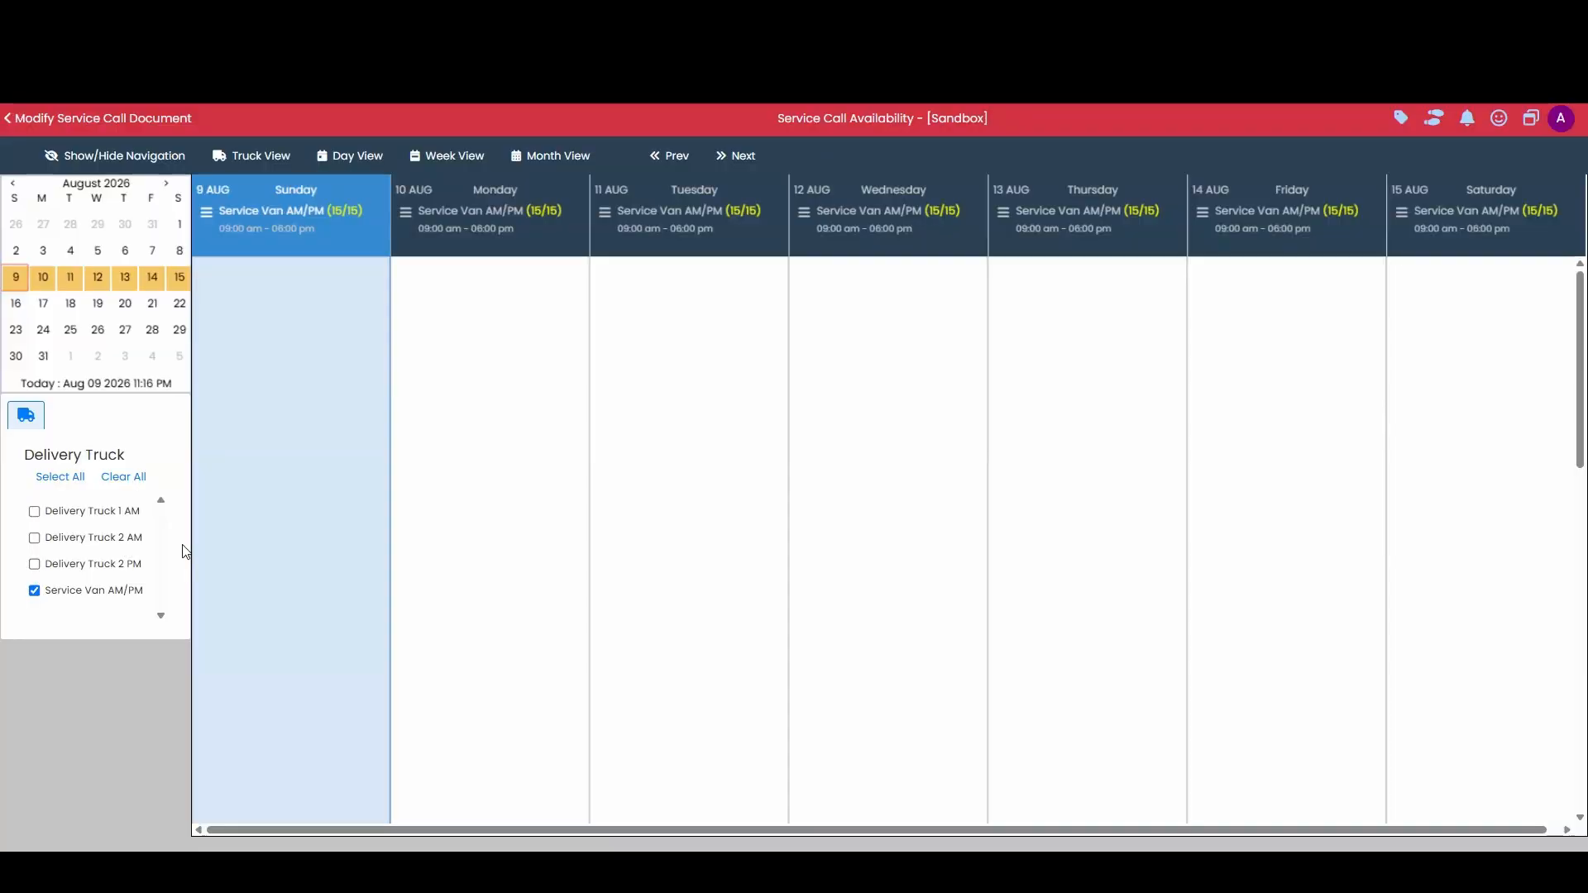
Step: Create and save a service call appointment for Service Van AM/PM on Aug 09 2026, using 1 delivery slot
right_click(228, 281)
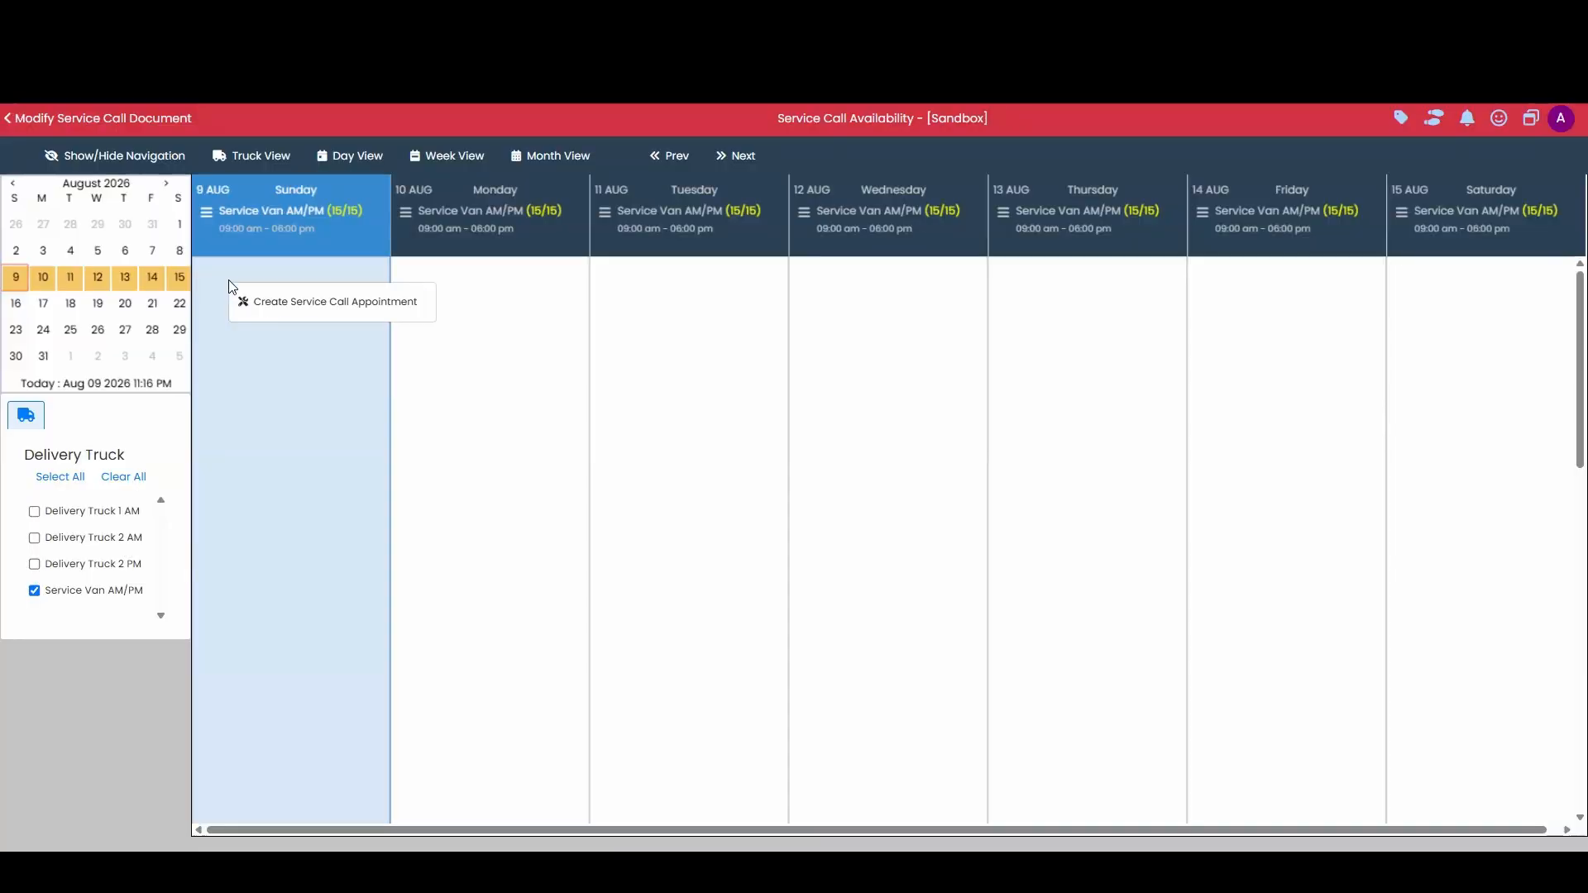
click(296, 306)
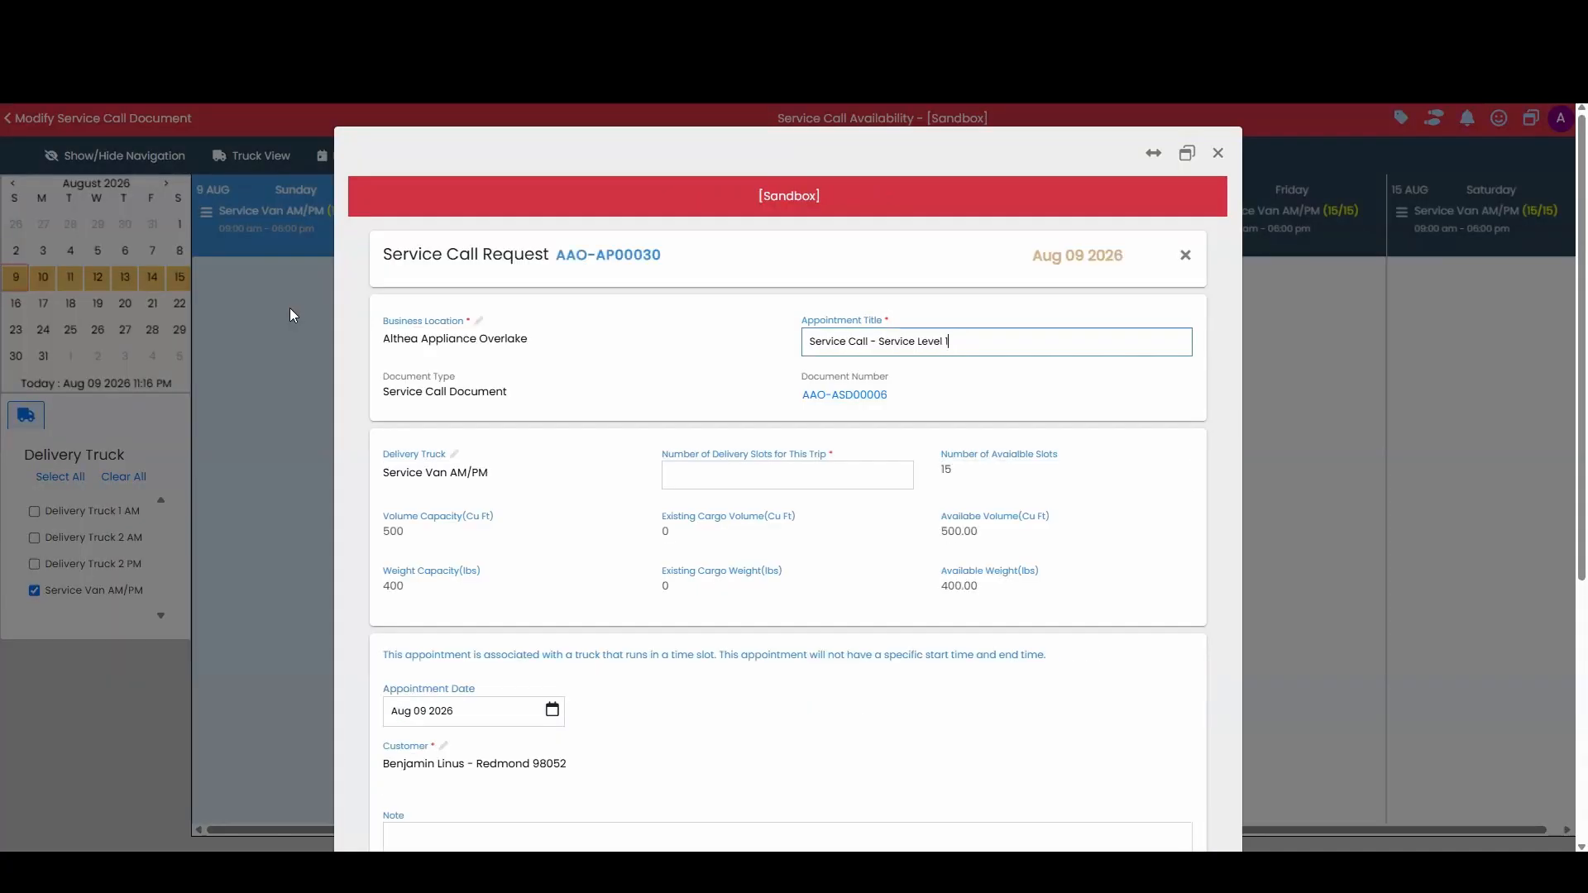
click(843, 463)
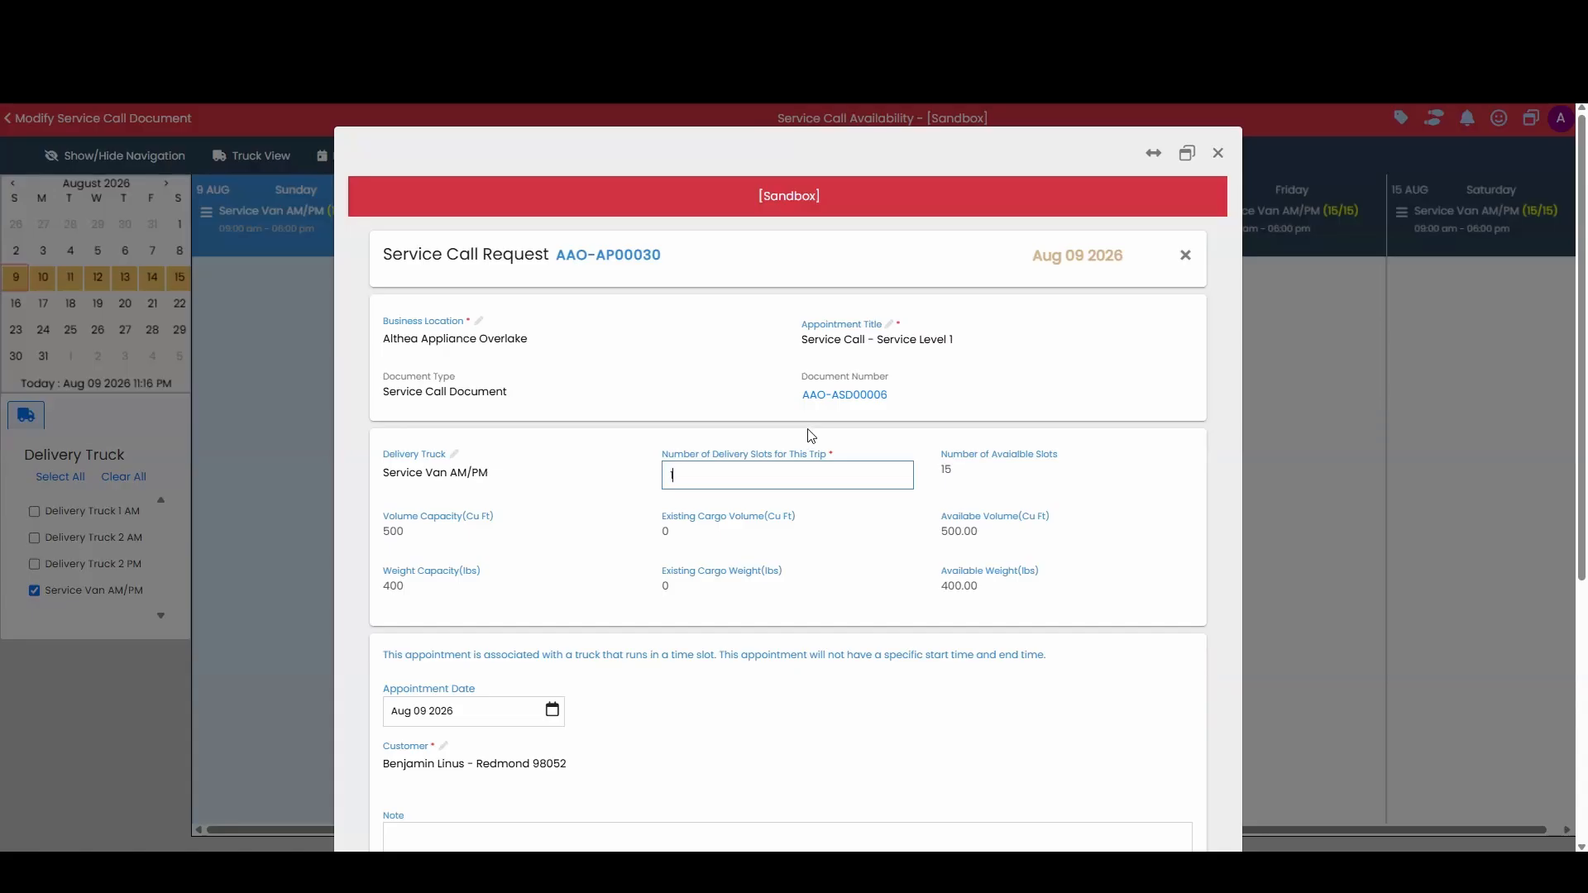
scroll(811, 430, down, 5)
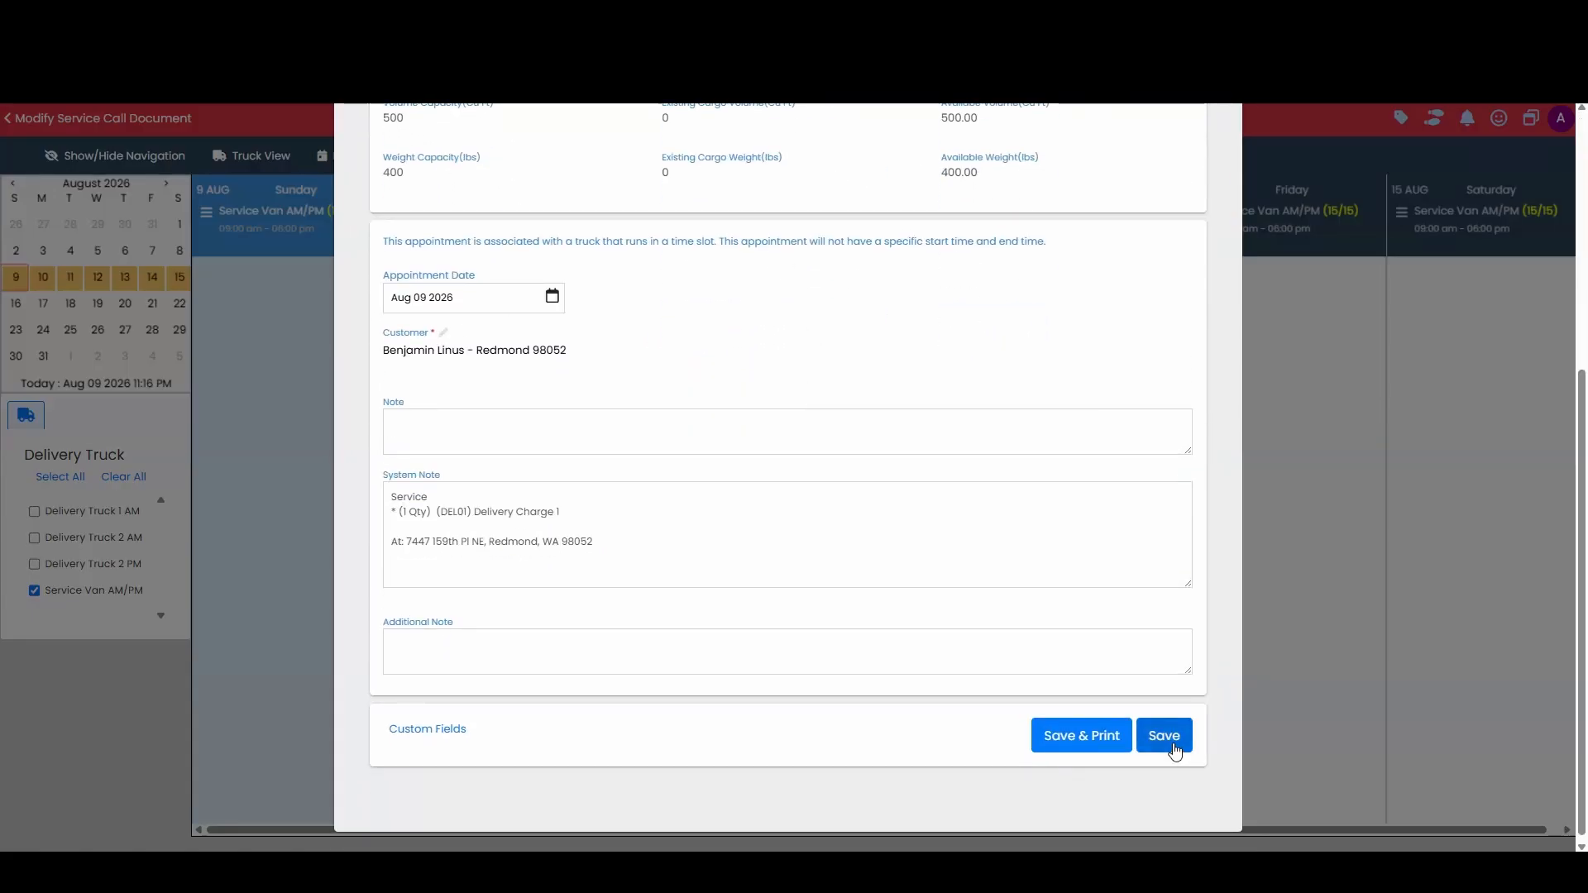
click(1176, 750)
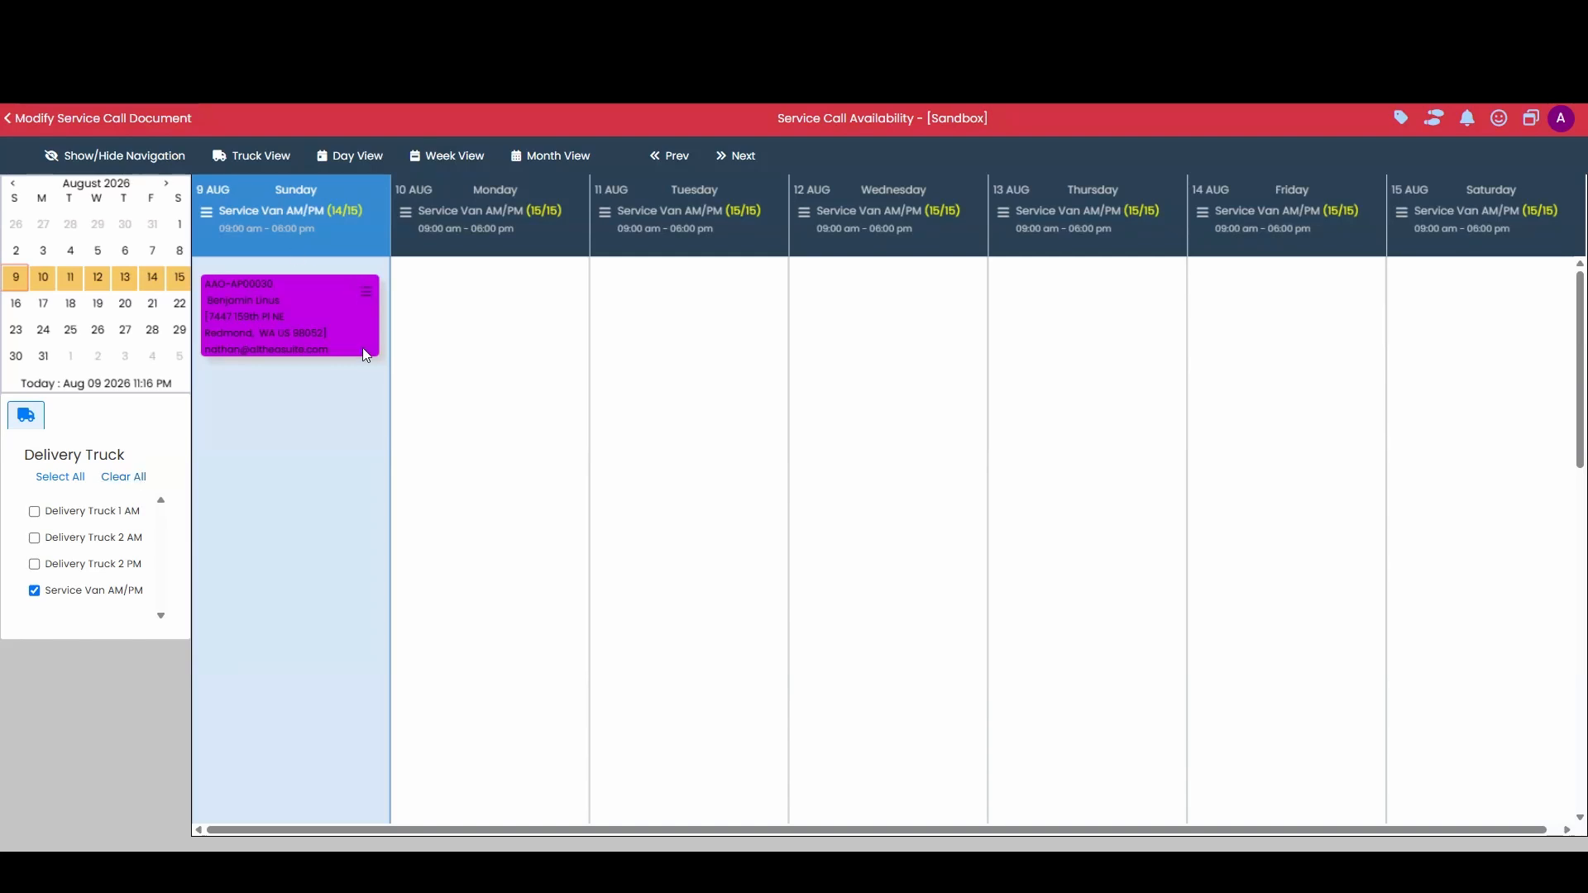
Step: Return to the service call document and review its scheduled visit, parts, charges and attachments
click(115, 127)
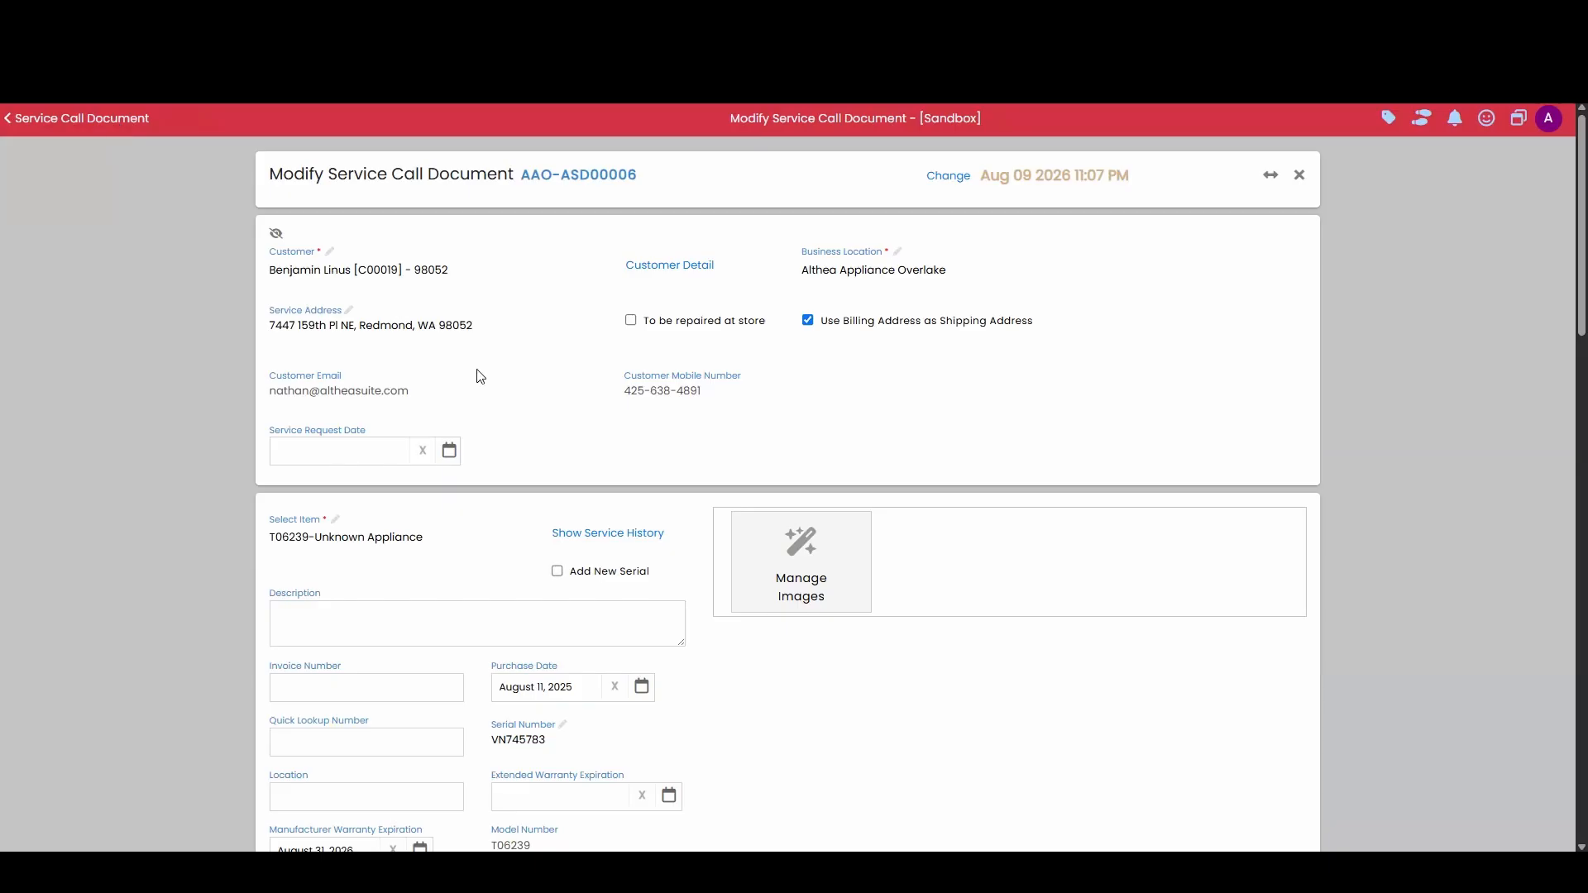
scroll(608, 384, down, 9)
scroll(608, 384, down, 8)
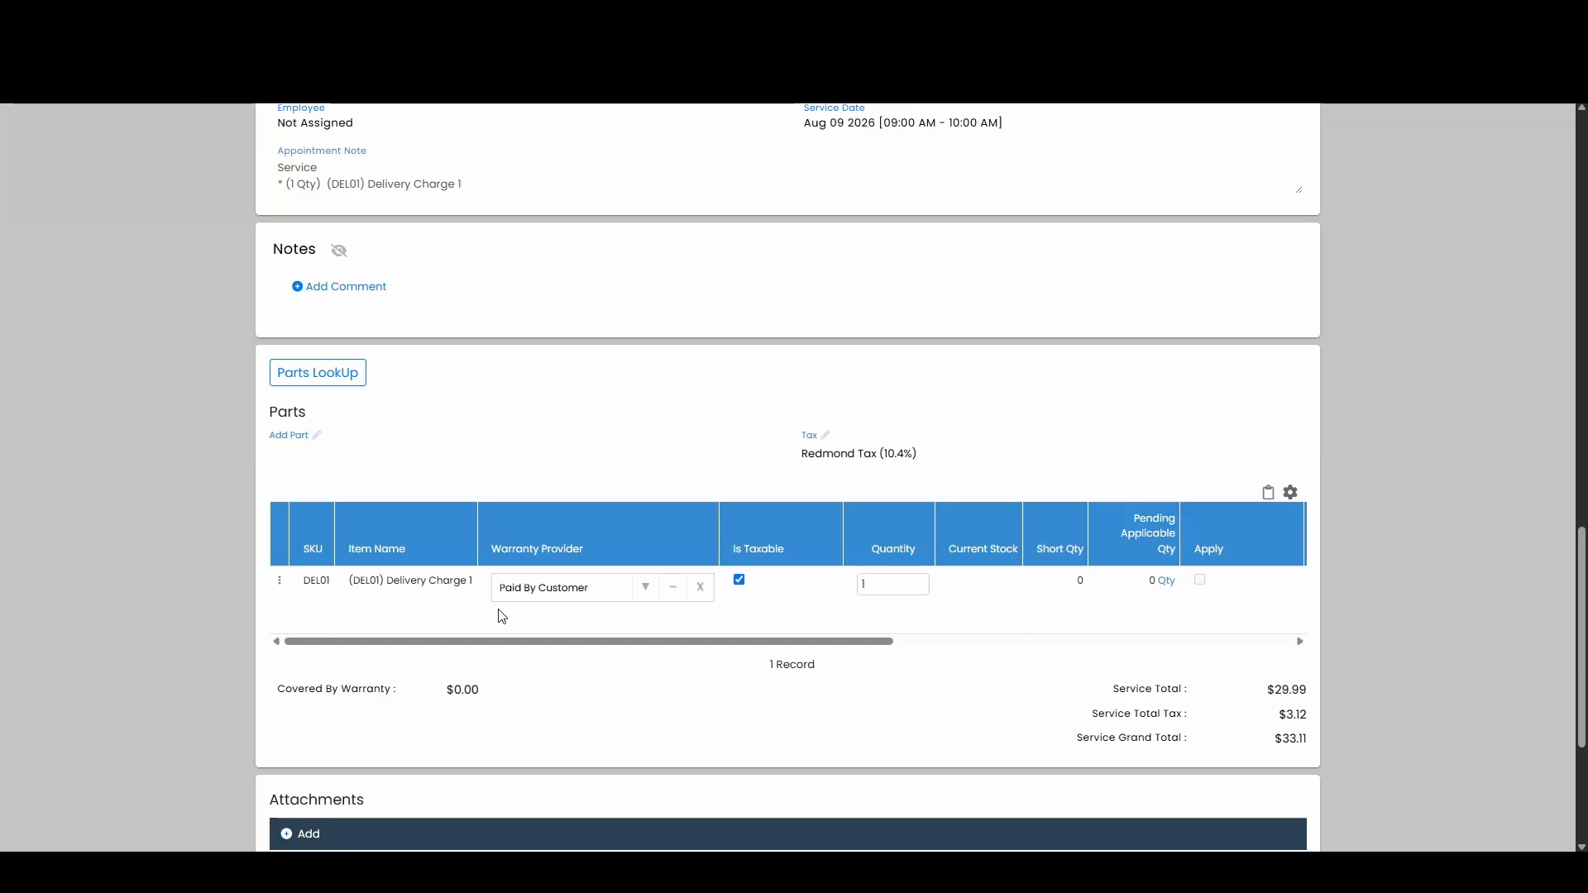
scroll(502, 616, down, 3)
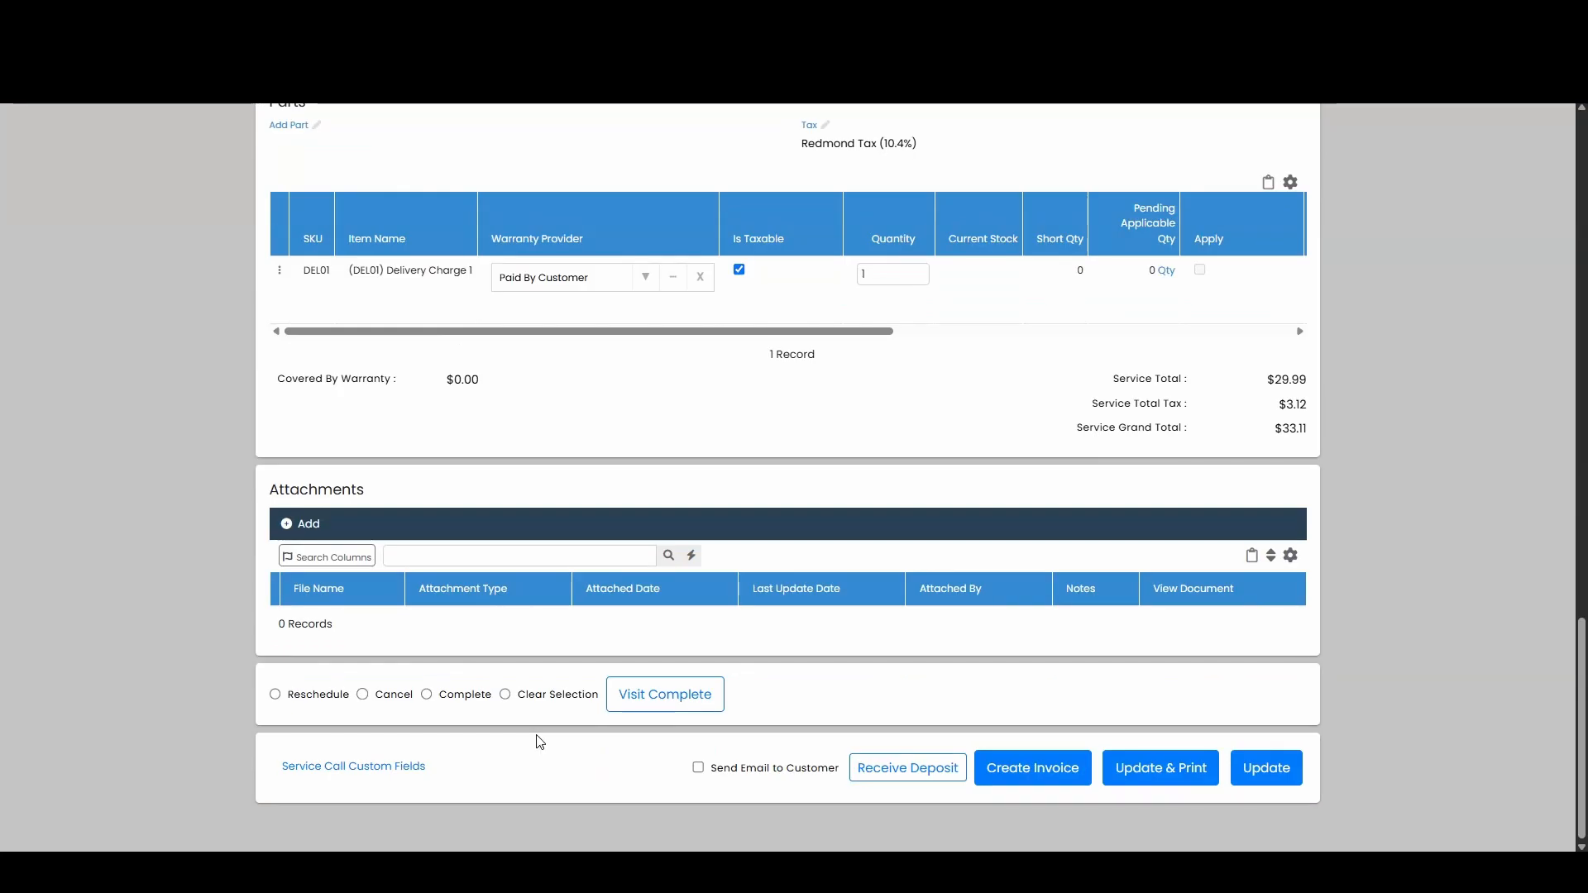
click(299, 702)
click(364, 696)
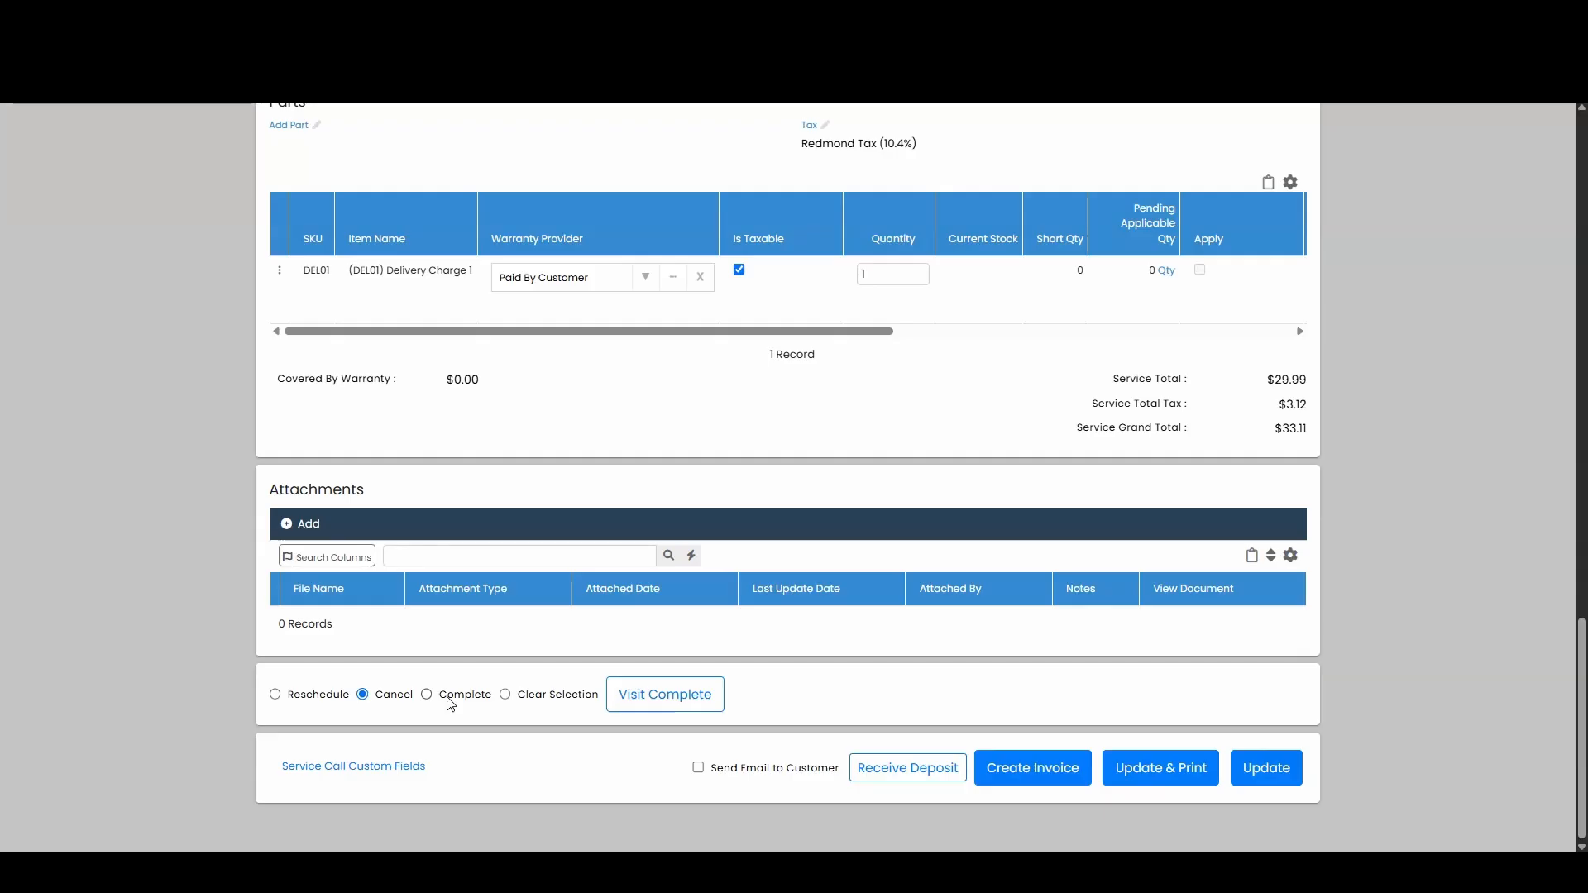
click(428, 697)
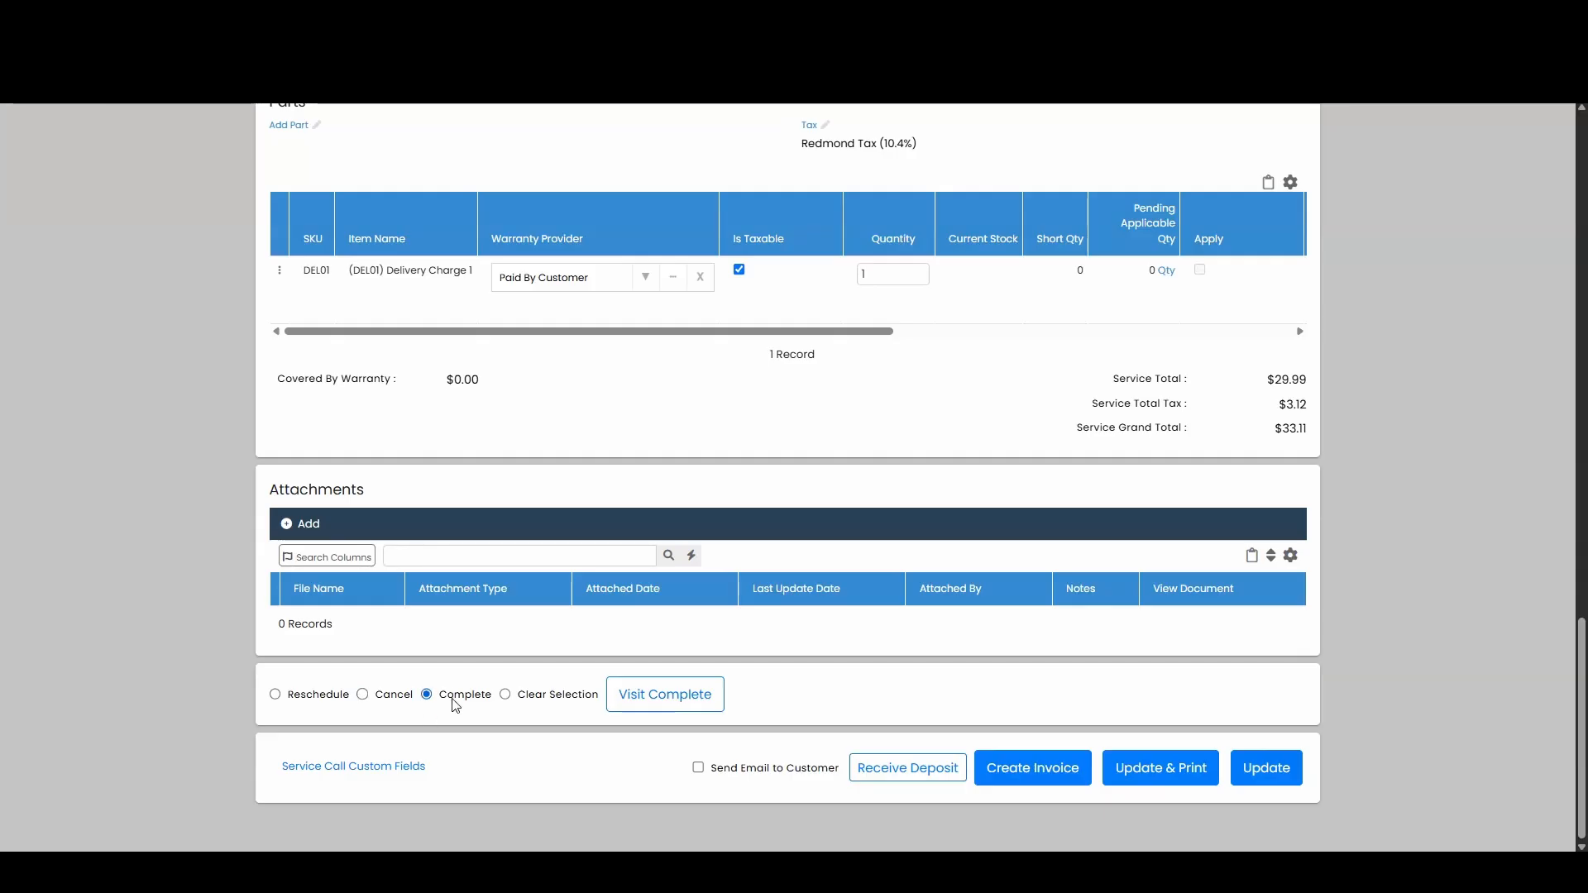
click(506, 695)
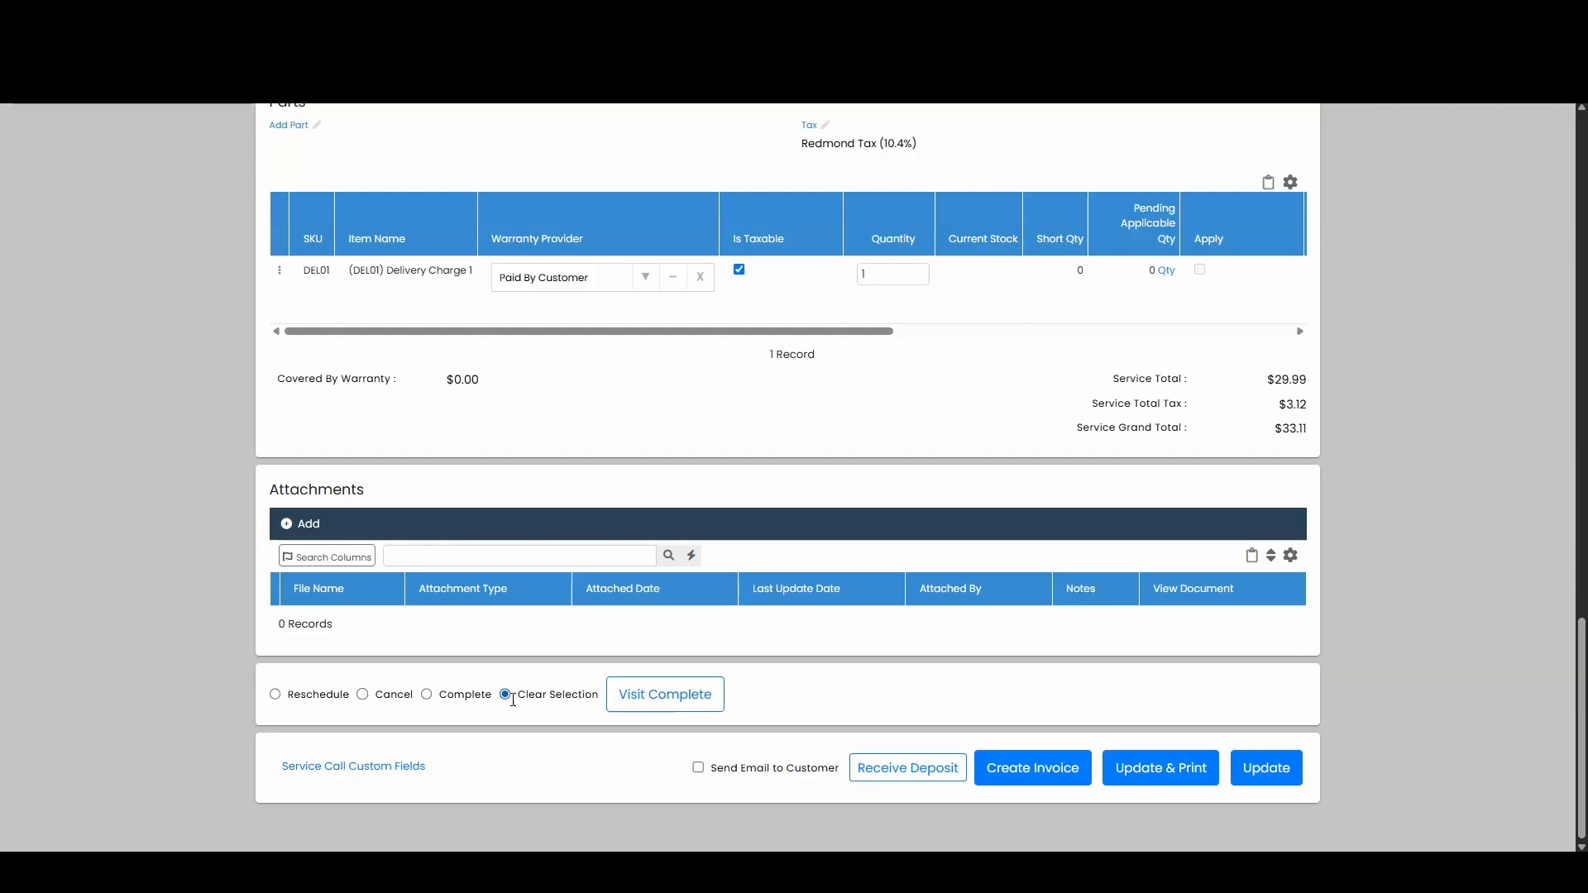
Step: Update the service call document and open the printable service ticket for the Unknown Appliance call
click(1289, 780)
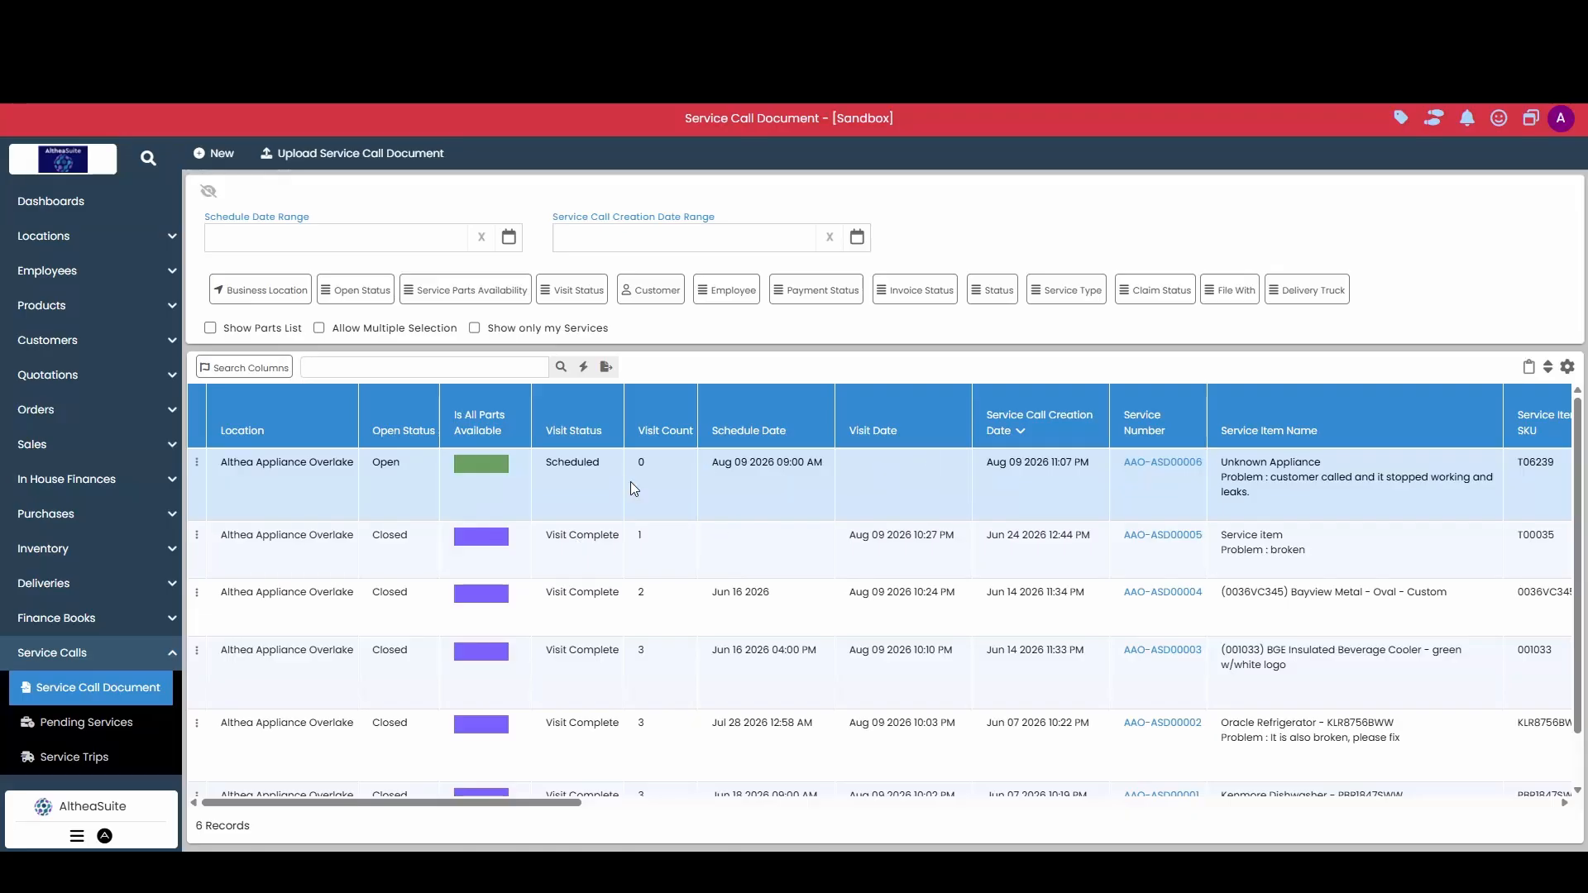
click(197, 463)
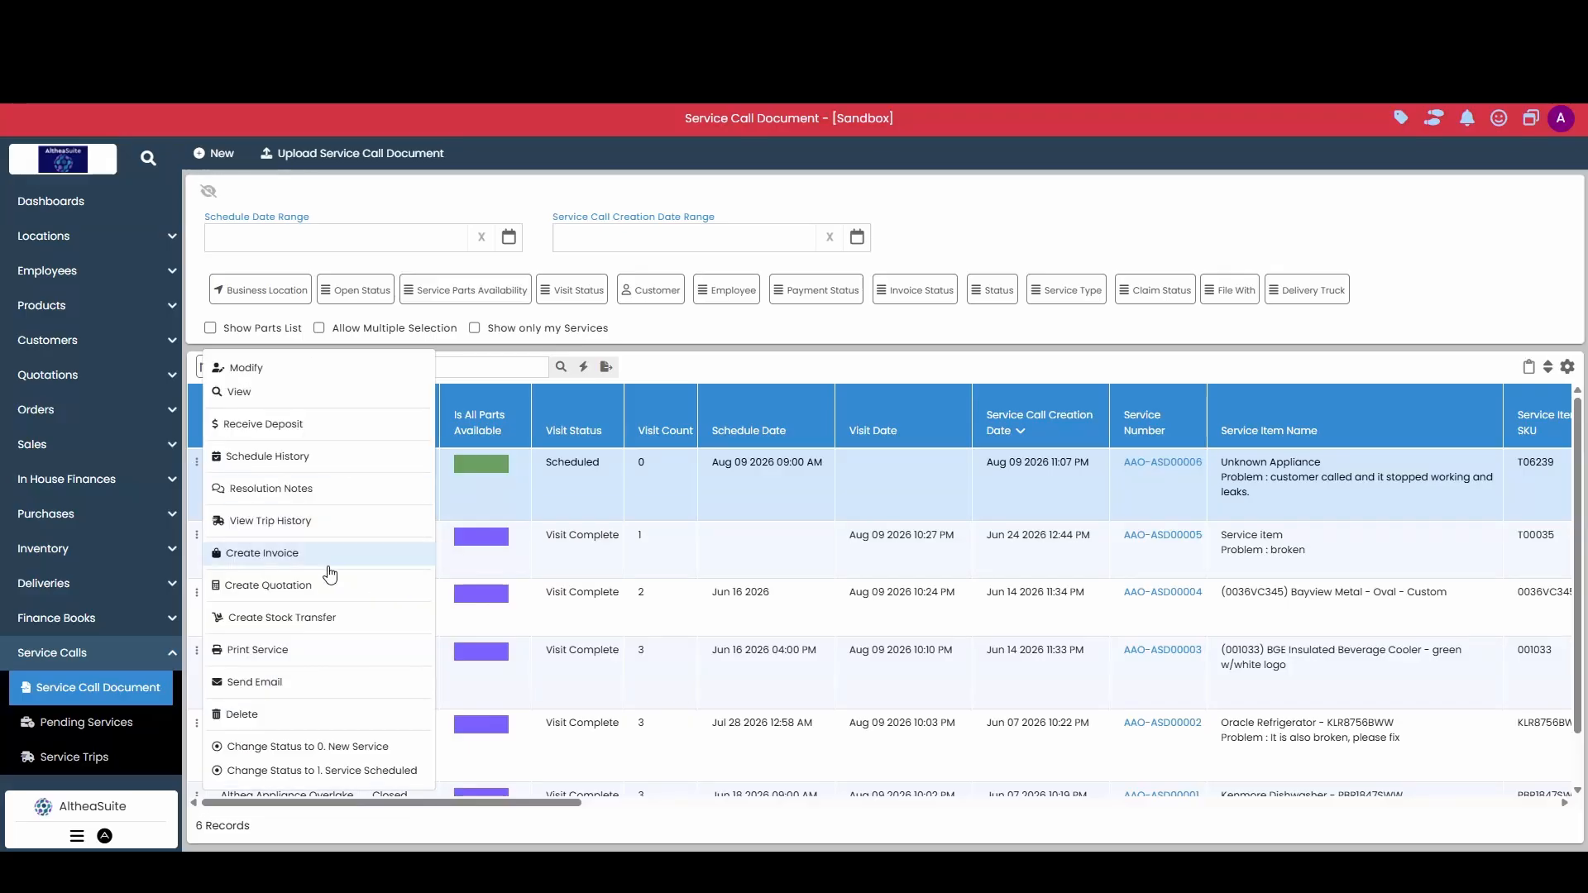
click(310, 659)
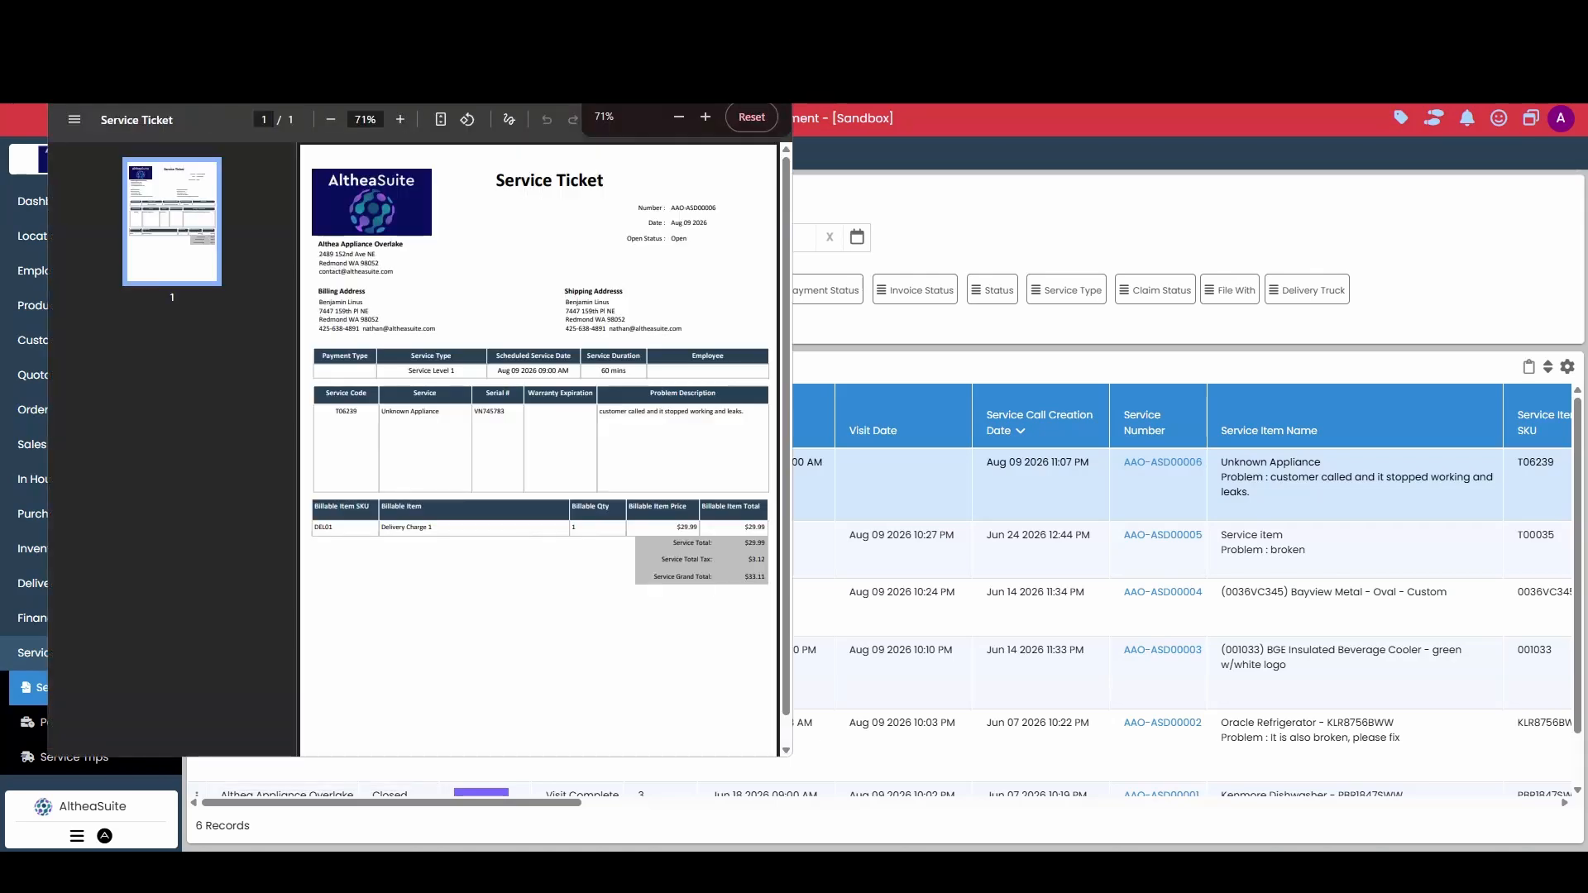
click(736, 61)
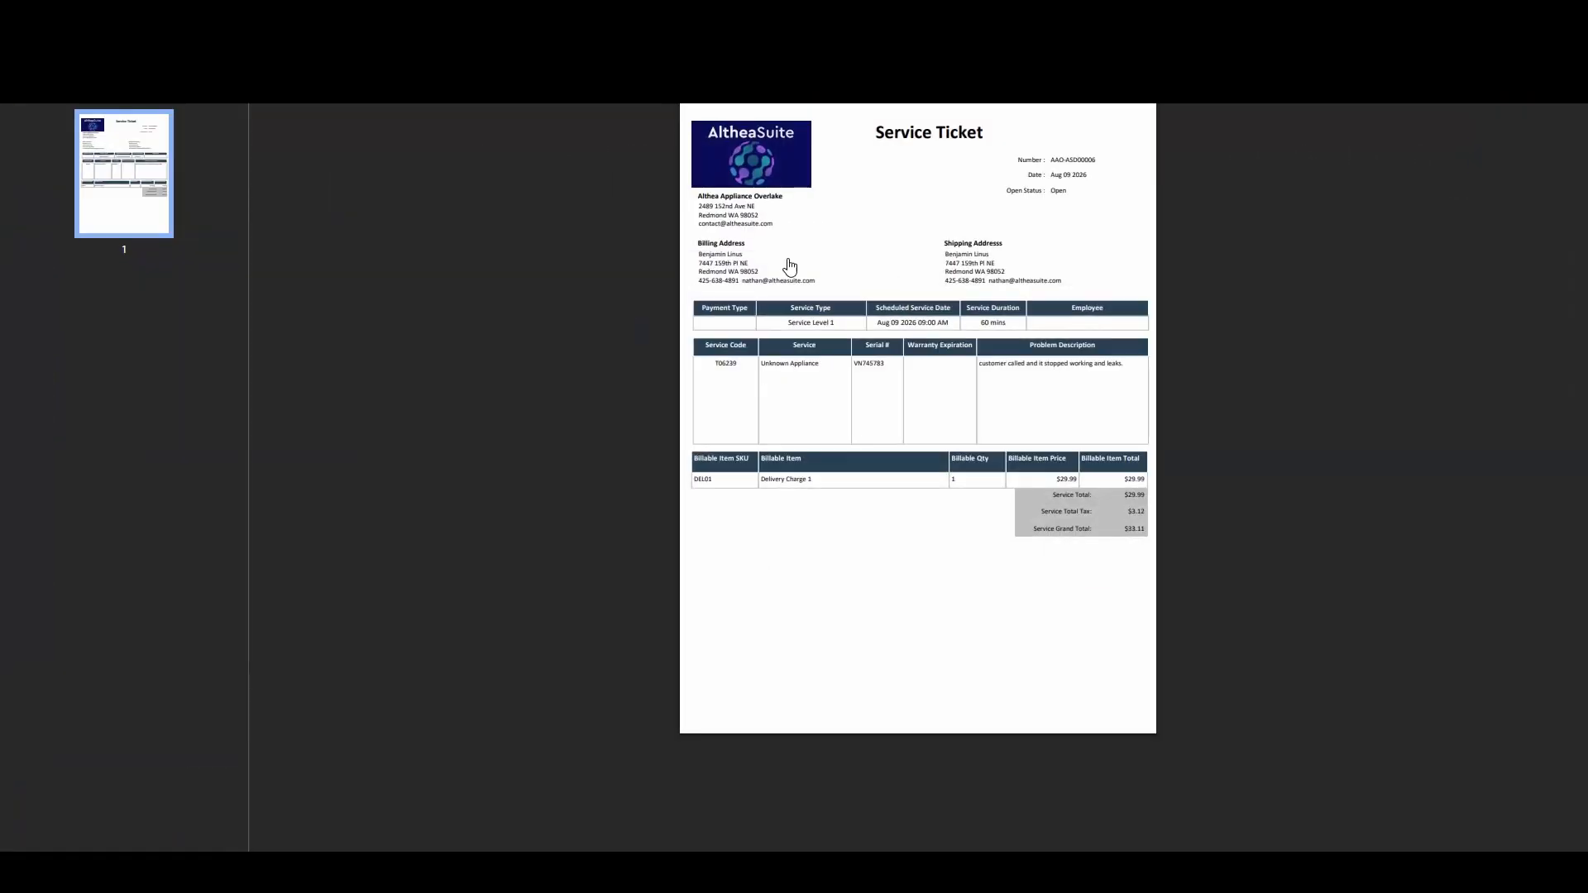
Step: Examine the printed service ticket's customer, schedule, problem description and billable item details
scroll(921, 390, up, 5)
scroll(917, 411, up, 2)
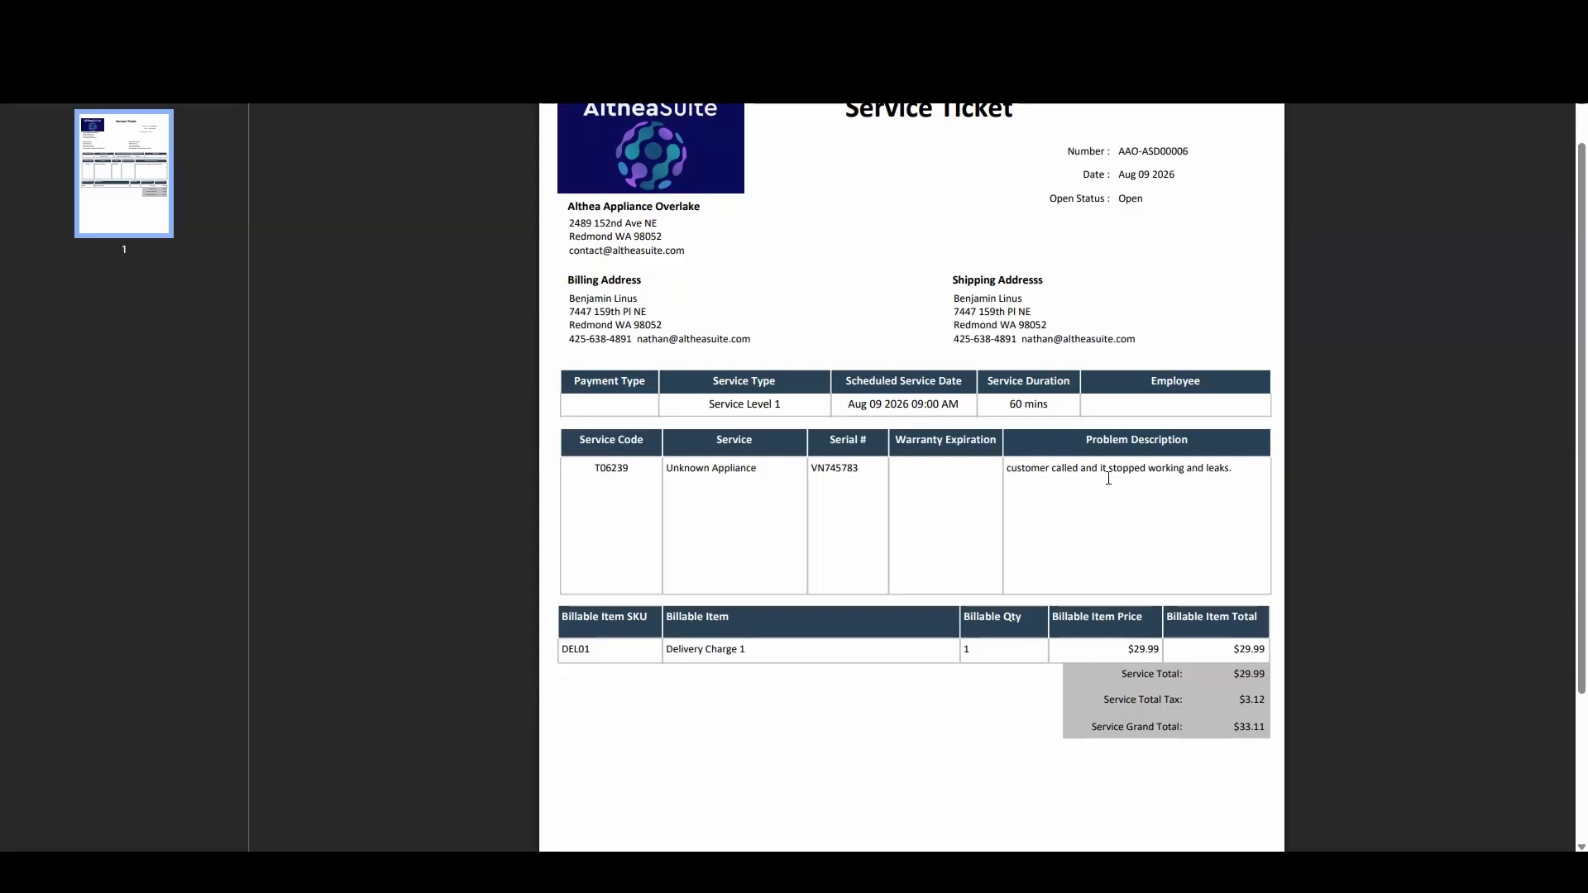
scroll(1092, 512, down, 2)
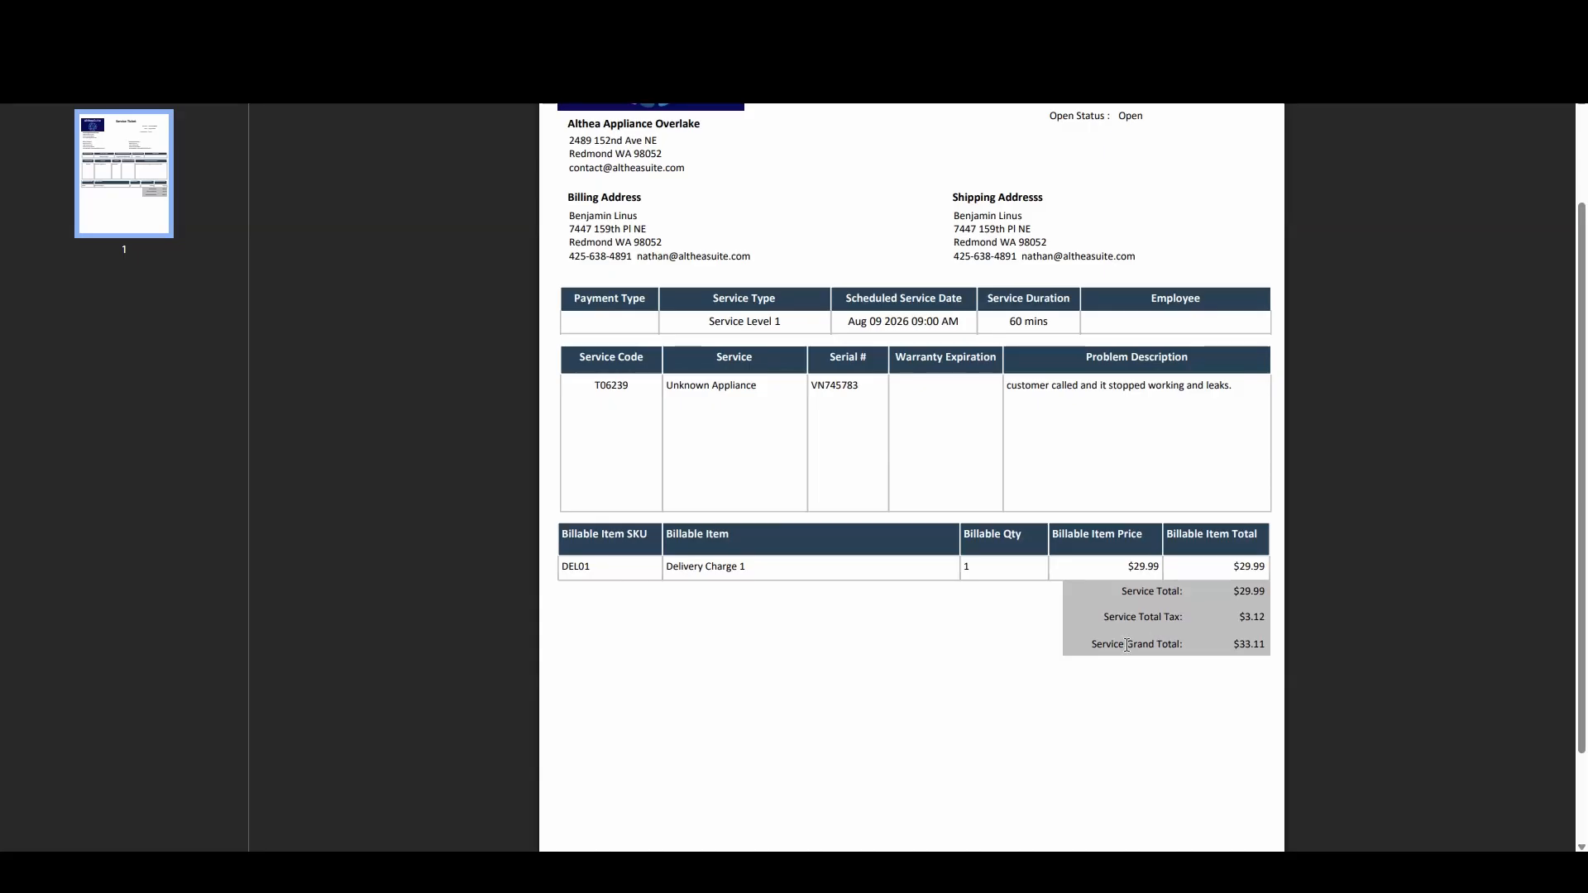
scroll(1154, 632, up, 2)
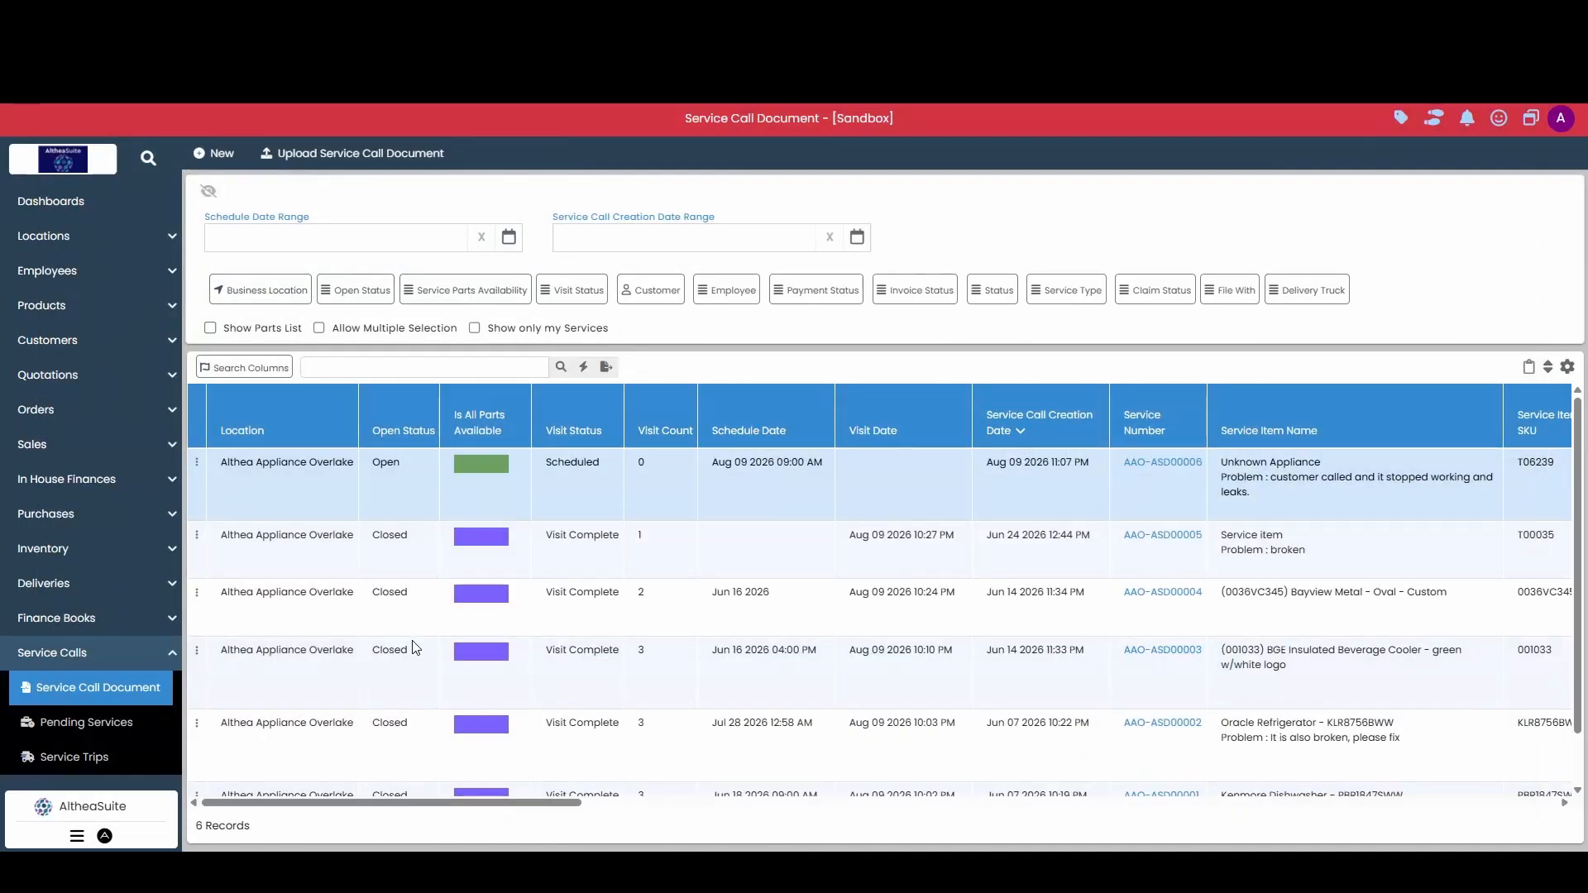
click(124, 652)
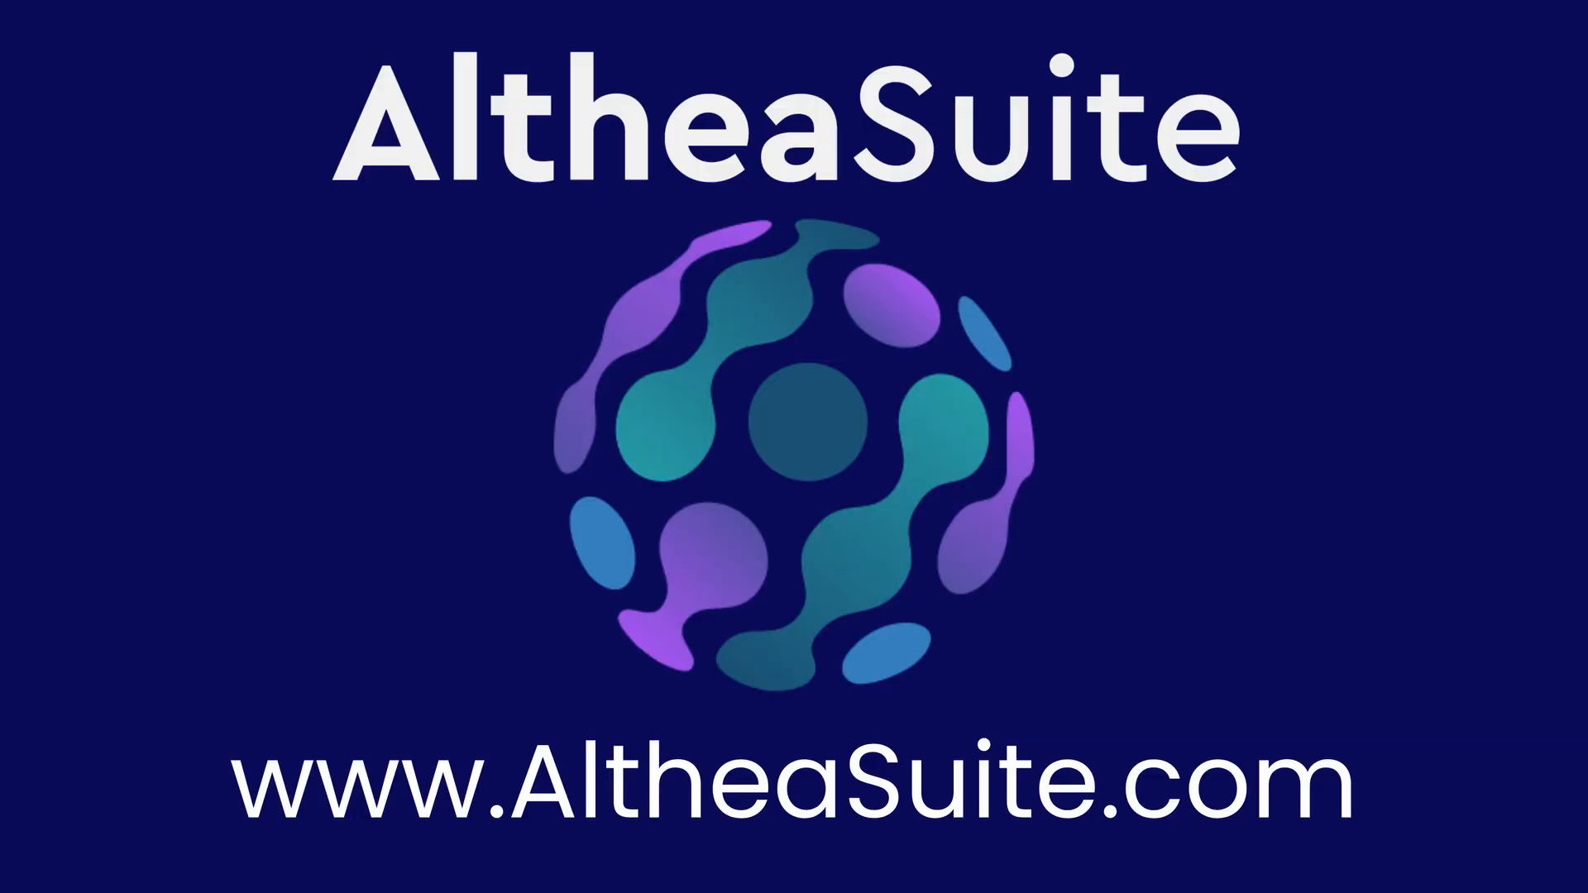